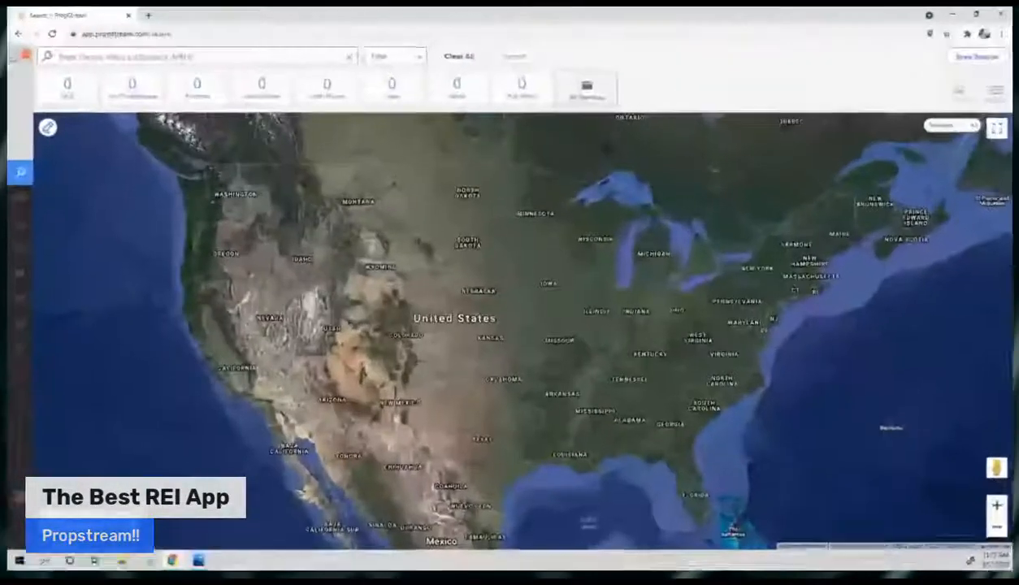
- View the PropStream List Automator pricing image in Photos, then return to PropStream in the browser
{"action": "key", "text": "alt+Tab"}
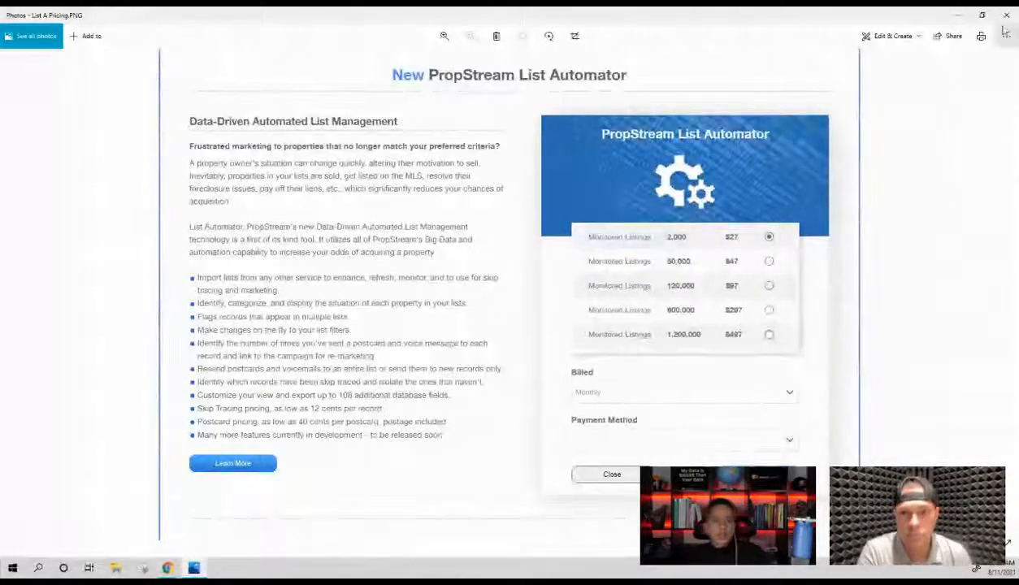
{"action": "left_click", "coordinate": [960, 14]}
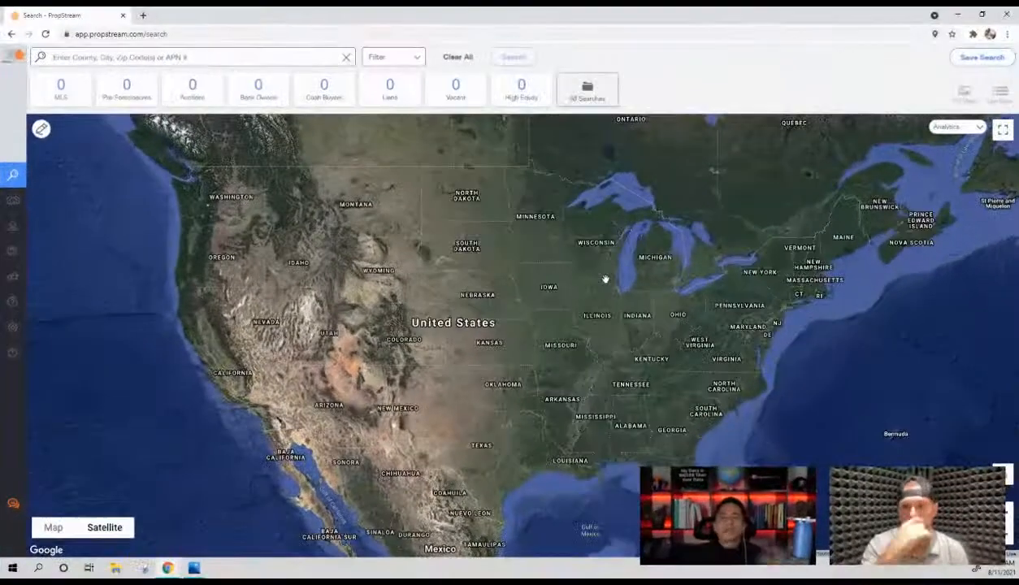
- Search for properties in Indianapolis, IN
{"action": "left_click", "coordinate": [206, 60]}
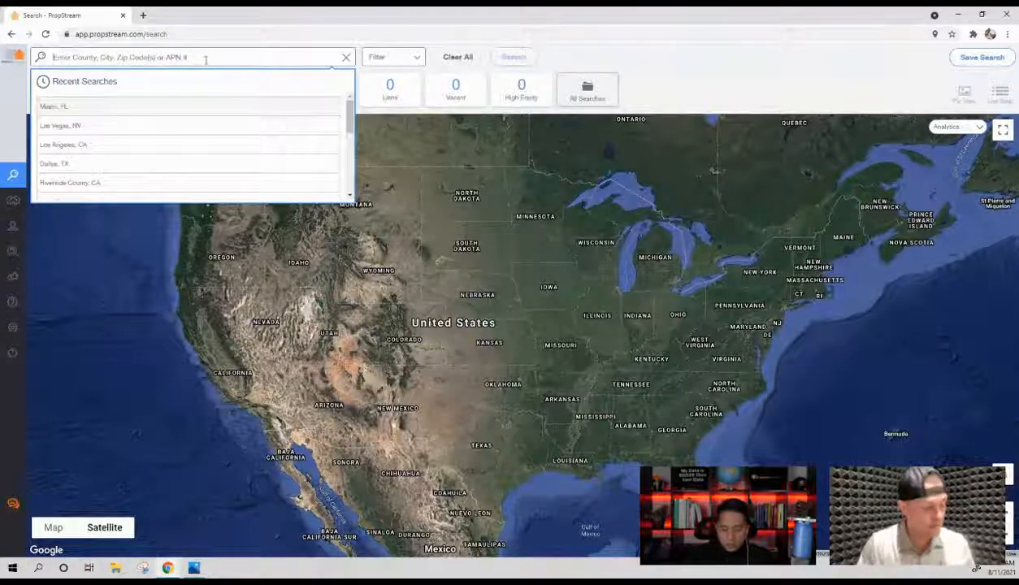
{"action": "type", "text": "wil"}
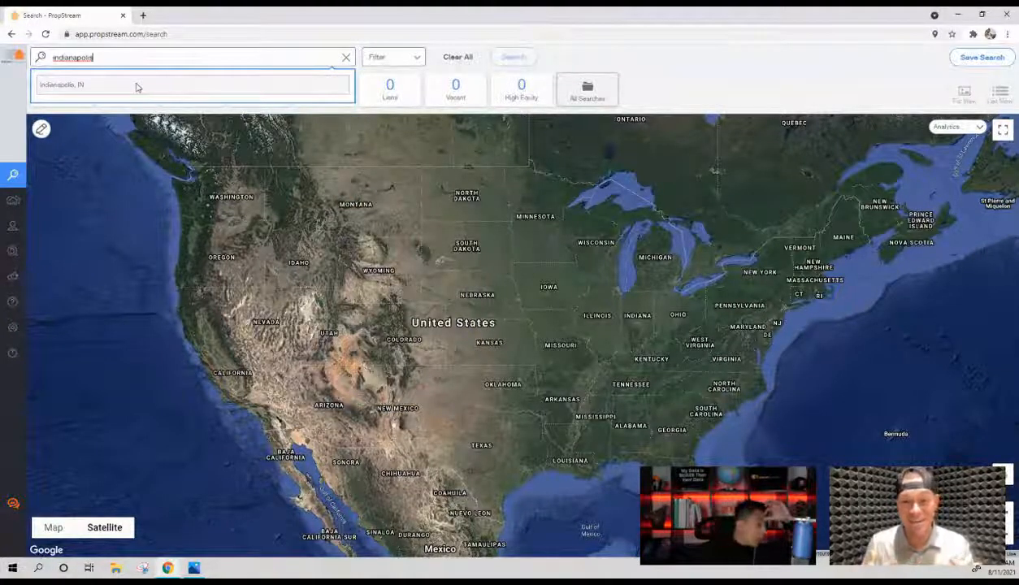
{"action": "left_click", "coordinate": [137, 85]}
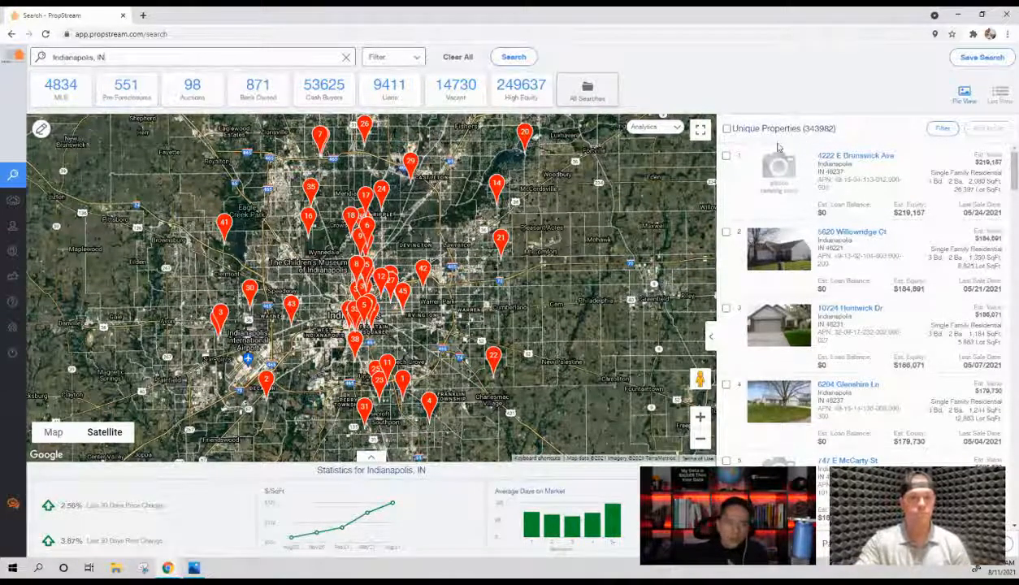
- Filter the Indianapolis results to the Senior Owners quick list with Owner Occupied set to No
{"action": "left_click", "coordinate": [391, 62]}
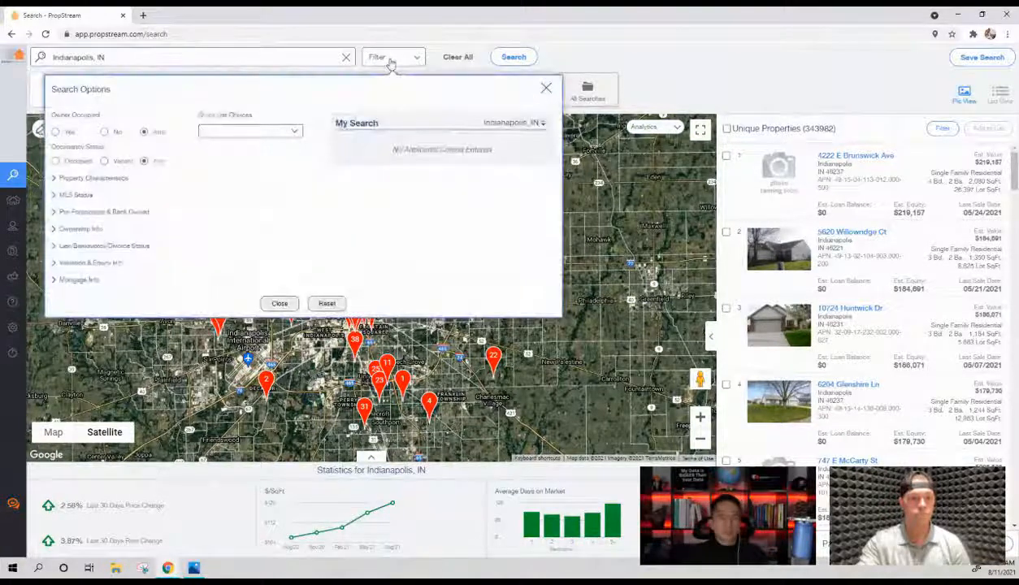
{"action": "left_click", "coordinate": [249, 132]}
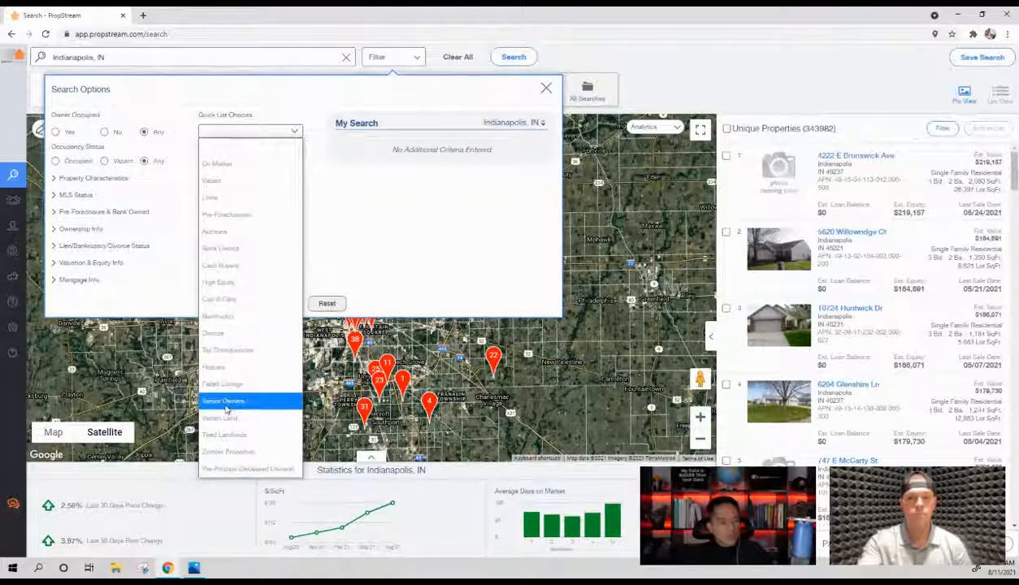
{"action": "left_click", "coordinate": [235, 401]}
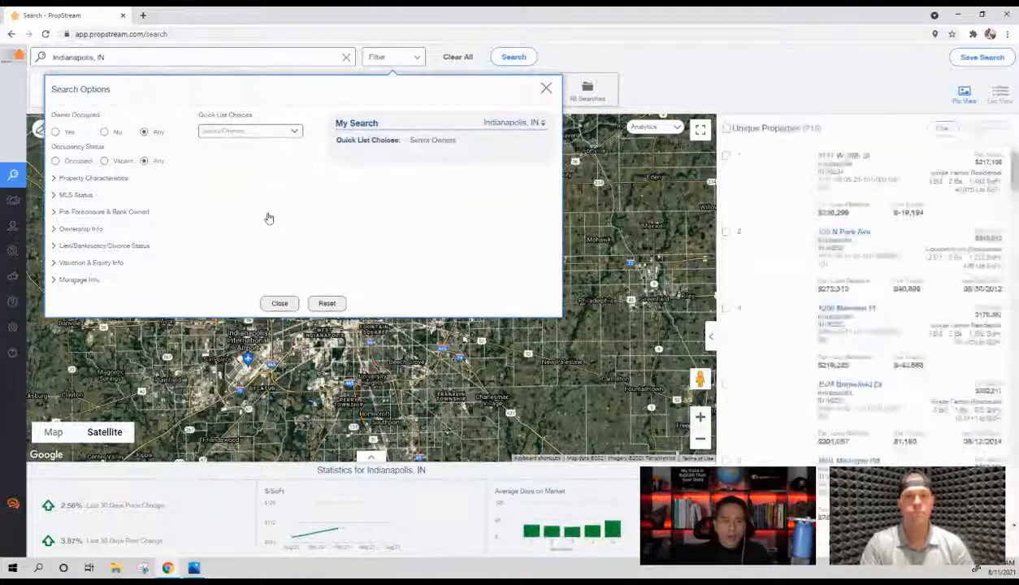
{"action": "left_click", "coordinate": [104, 131]}
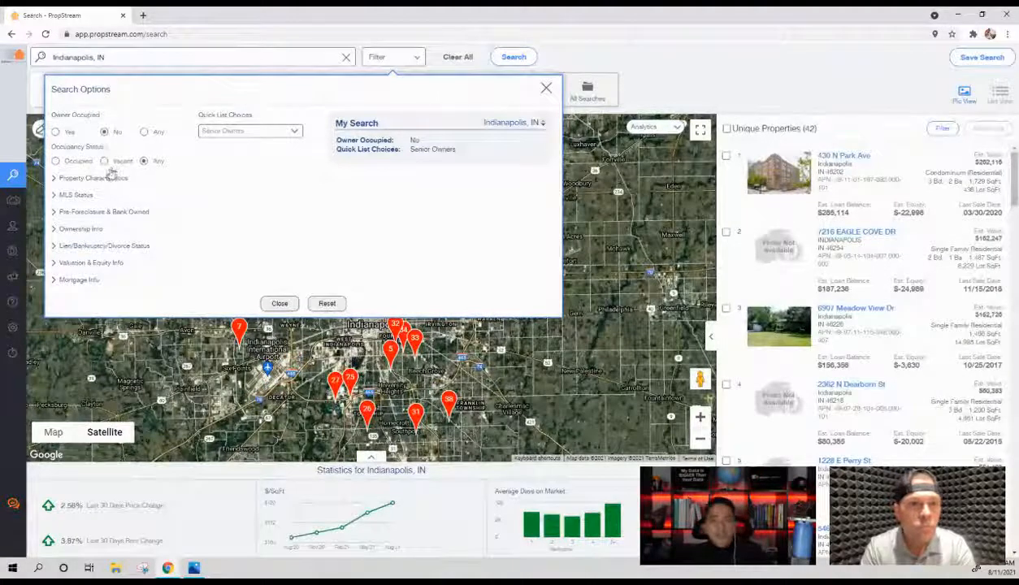
- Change the quick list choice to Tired Landlords and set the occupancy status to Vacant
{"action": "left_click", "coordinate": [251, 135]}
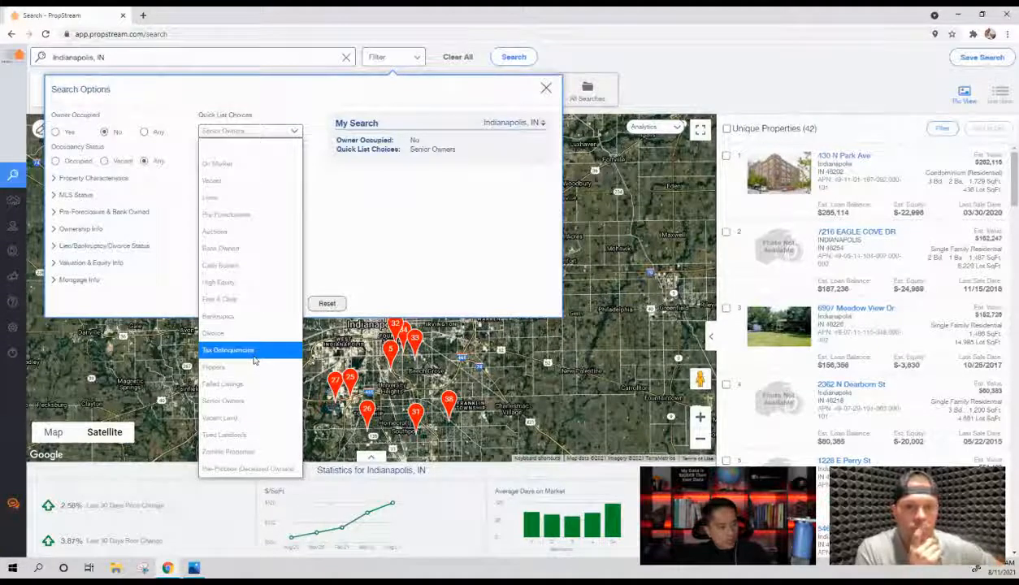
{"action": "left_click", "coordinate": [244, 435]}
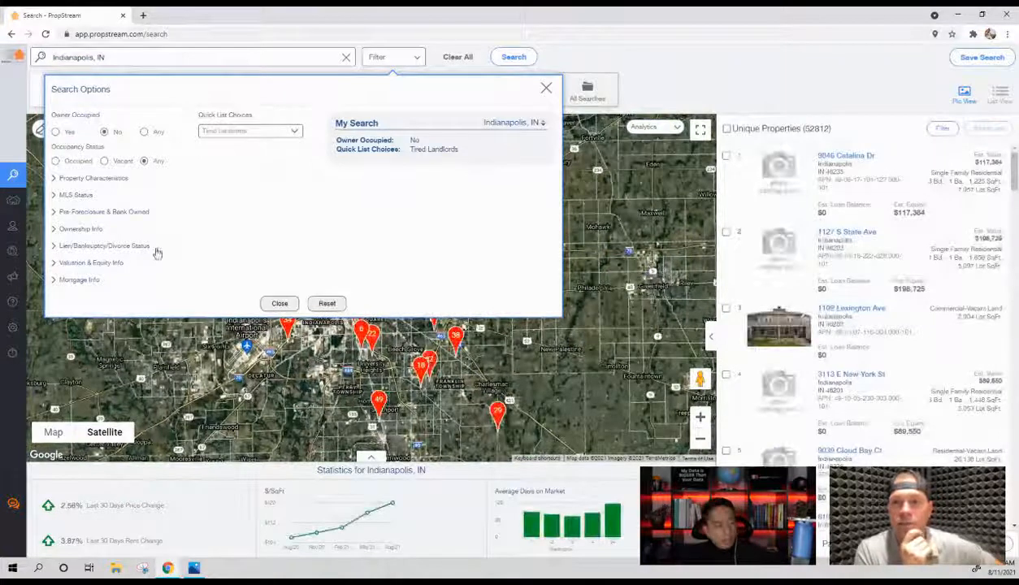
{"action": "left_click", "coordinate": [105, 161]}
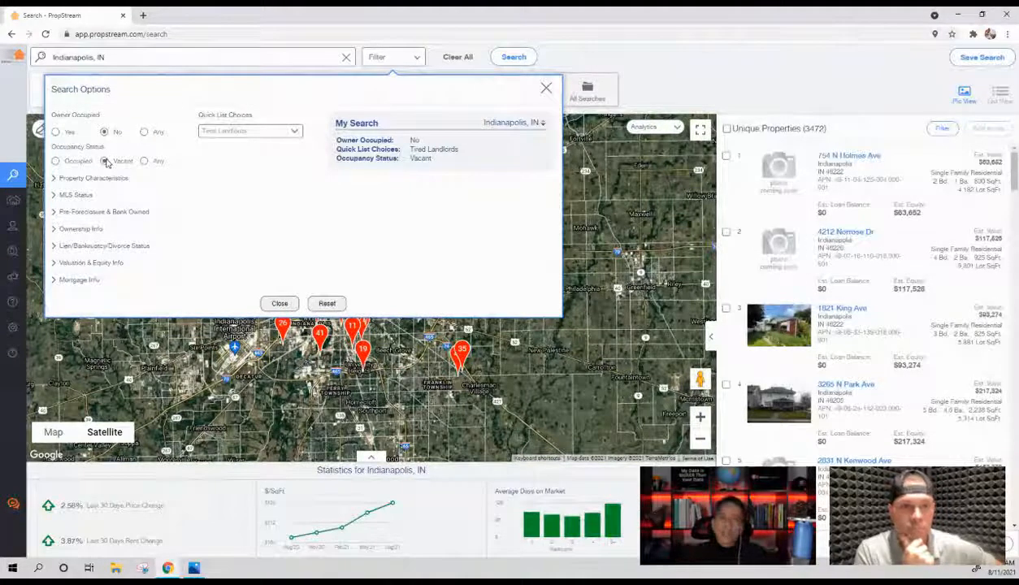
- Limit the property type to Single Family in the property characteristics
{"action": "left_click", "coordinate": [88, 178]}
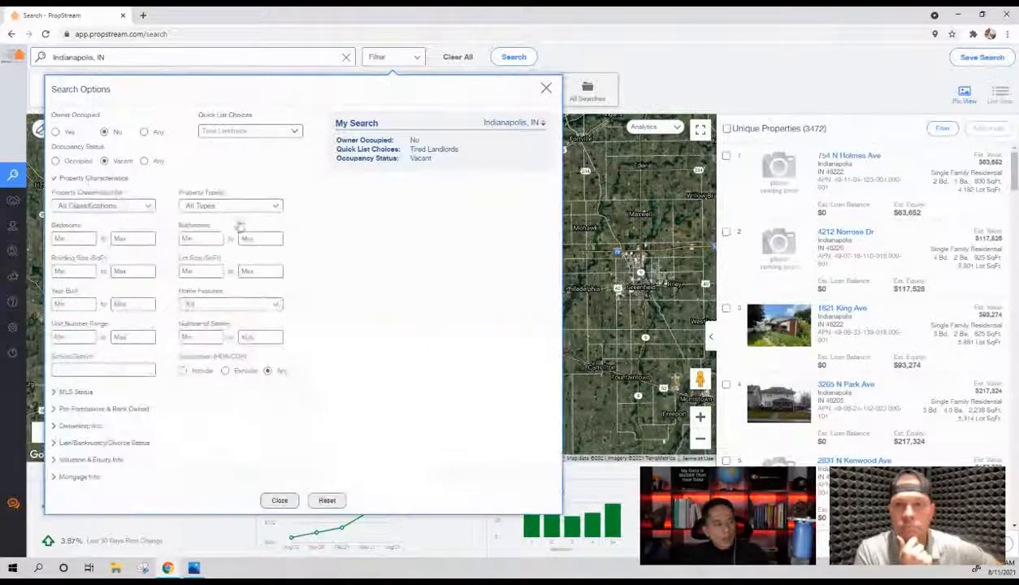
{"action": "left_click", "coordinate": [235, 207]}
{"action": "left_click", "coordinate": [173, 244]}
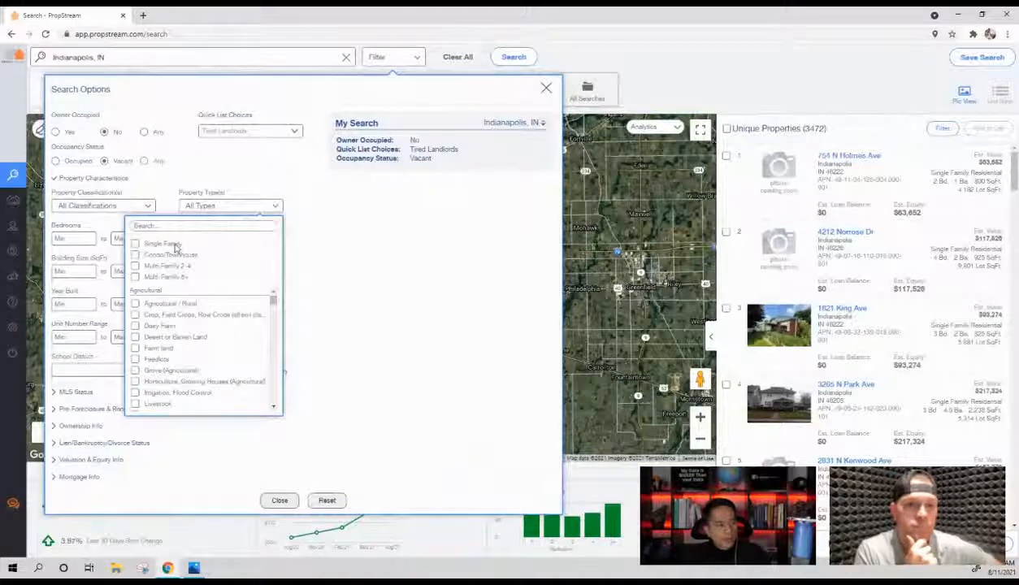
{"action": "left_click", "coordinate": [114, 178]}
- Exclude listed properties by setting On Market to No in the MLS status criteria
{"action": "left_click", "coordinate": [81, 195]}
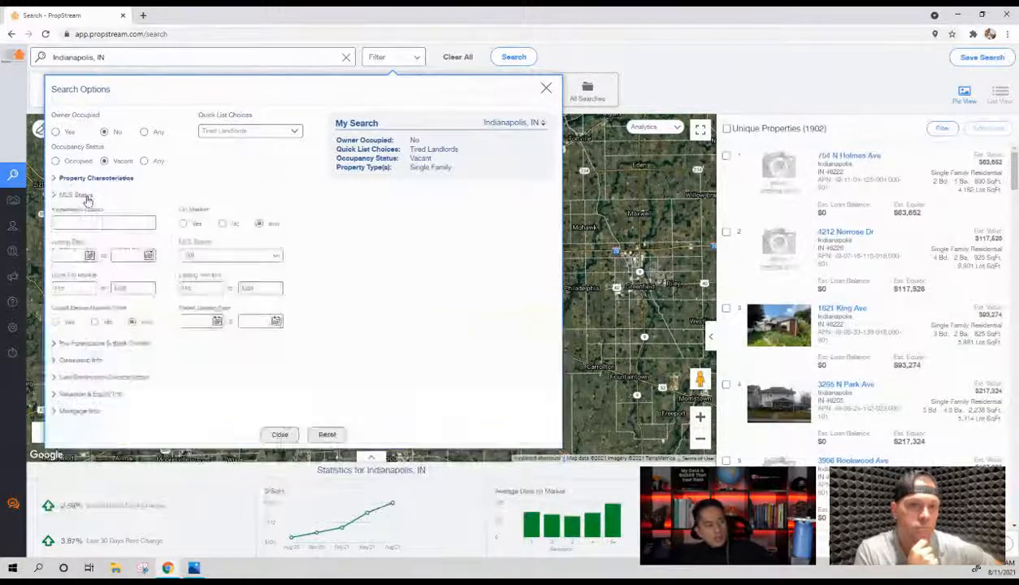
{"action": "left_click", "coordinate": [222, 223]}
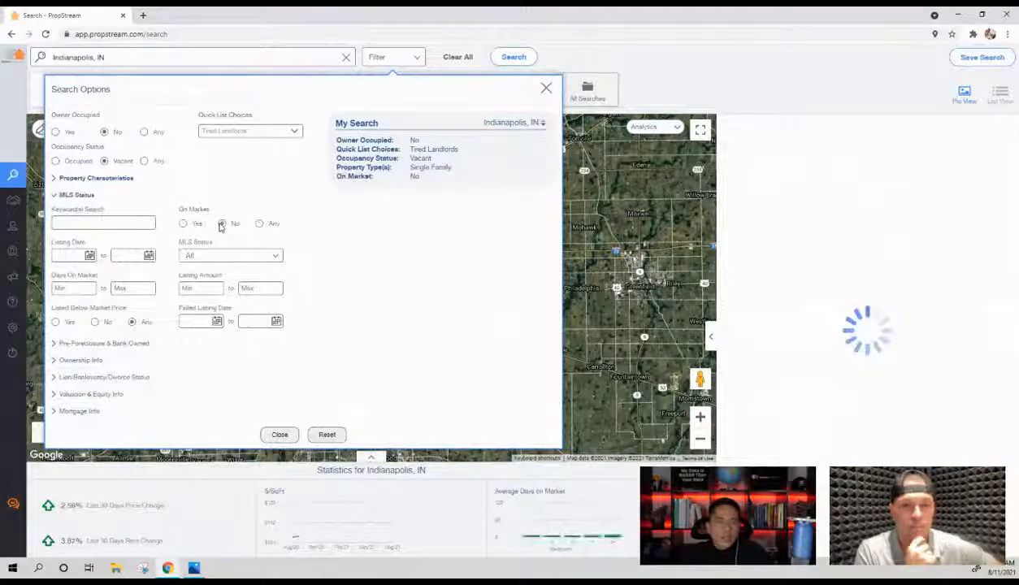
{"action": "left_click", "coordinate": [81, 195]}
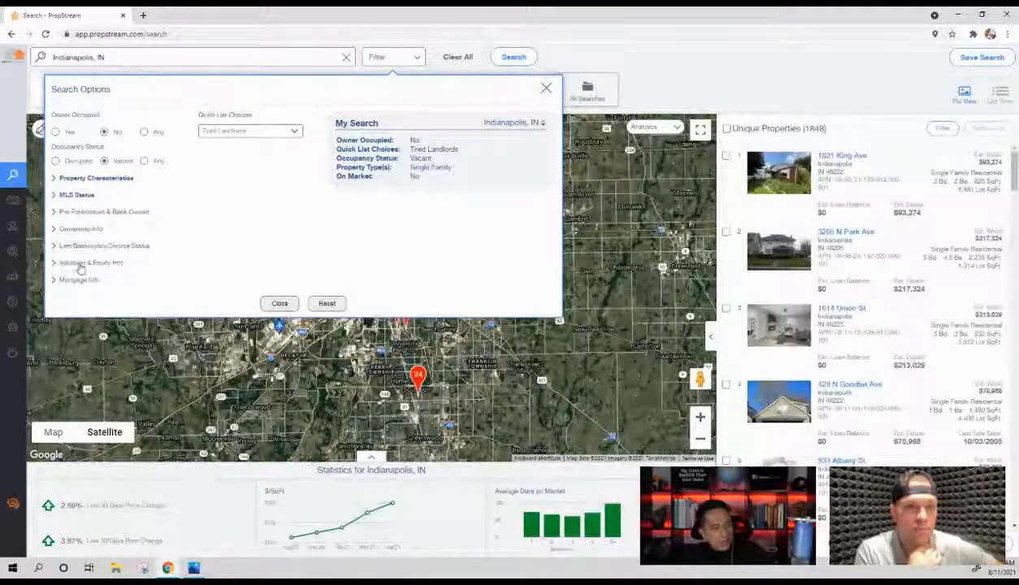
- Set the minimum estimated equity to 30% in the valuation criteria and close the search options
{"action": "left_click", "coordinate": [81, 263]}
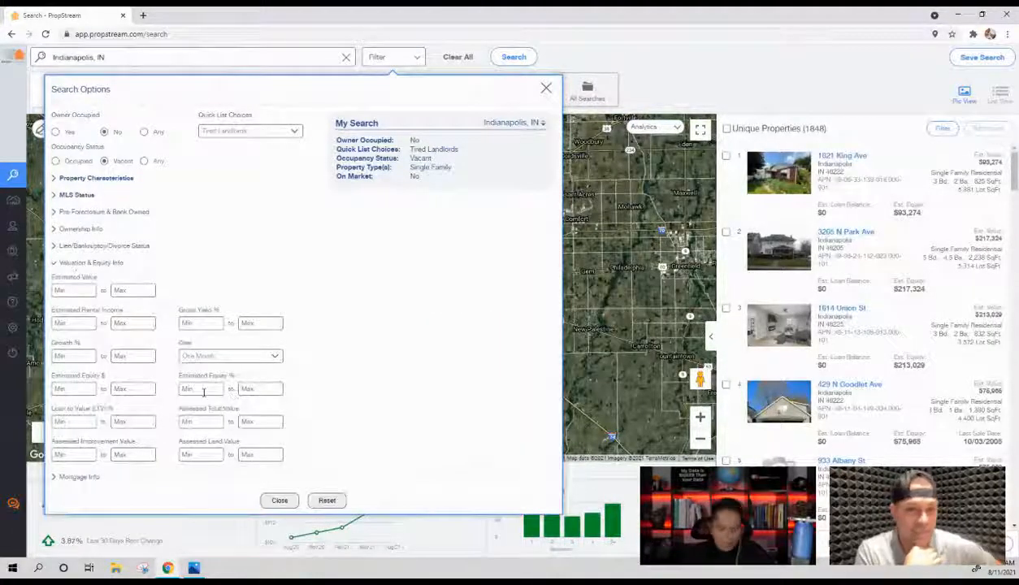
{"action": "left_click", "coordinate": [204, 392]}
{"action": "type", "text": "30"}
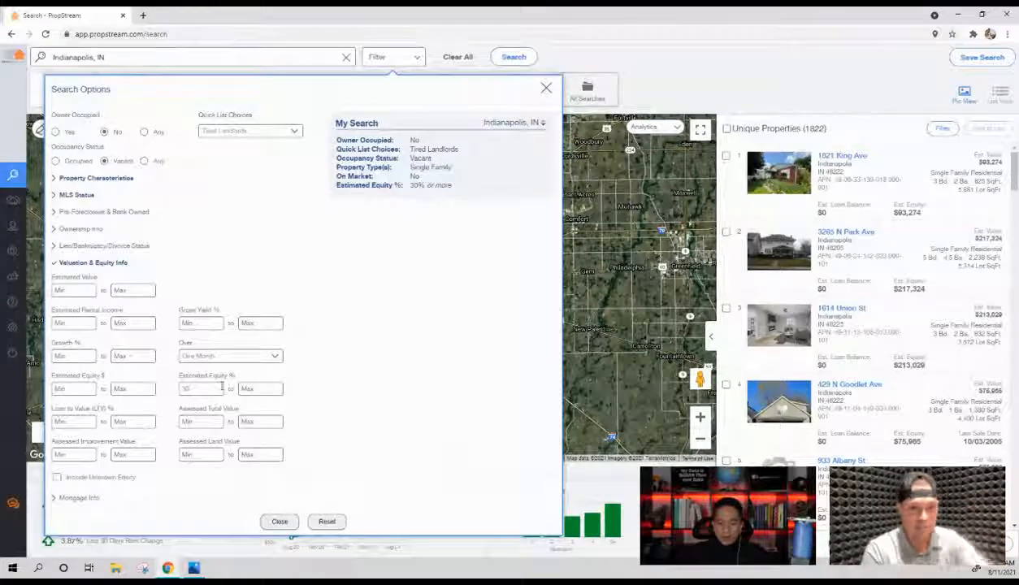
{"action": "left_click", "coordinate": [102, 263]}
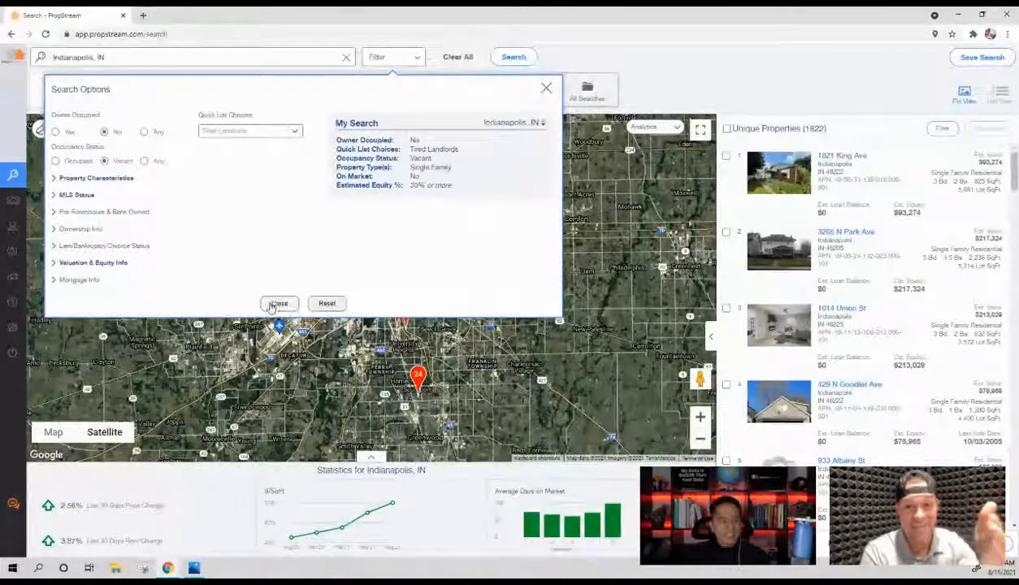
{"action": "mouse_move", "coordinate": [391, 169]}
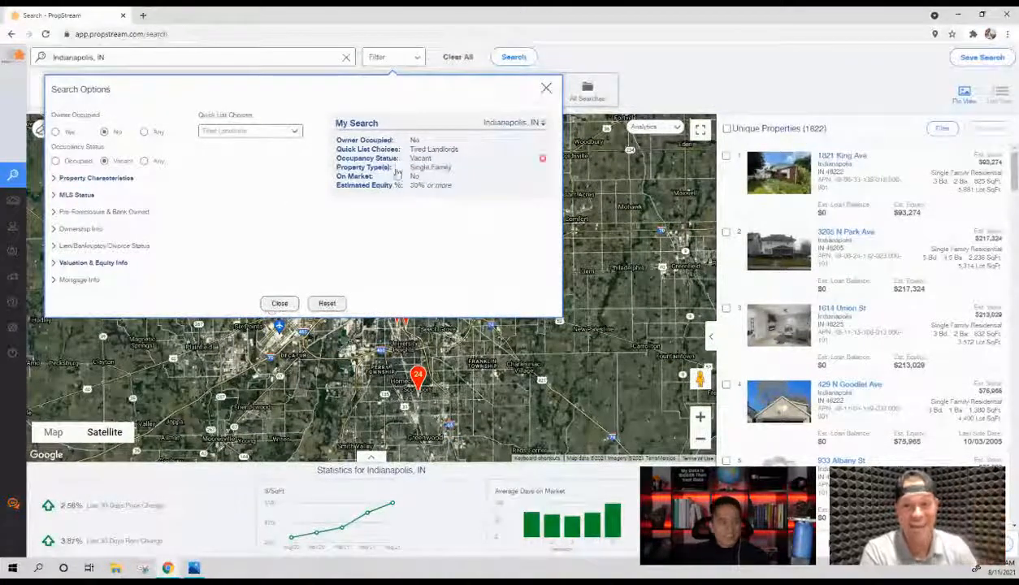
{"action": "left_click", "coordinate": [279, 304]}
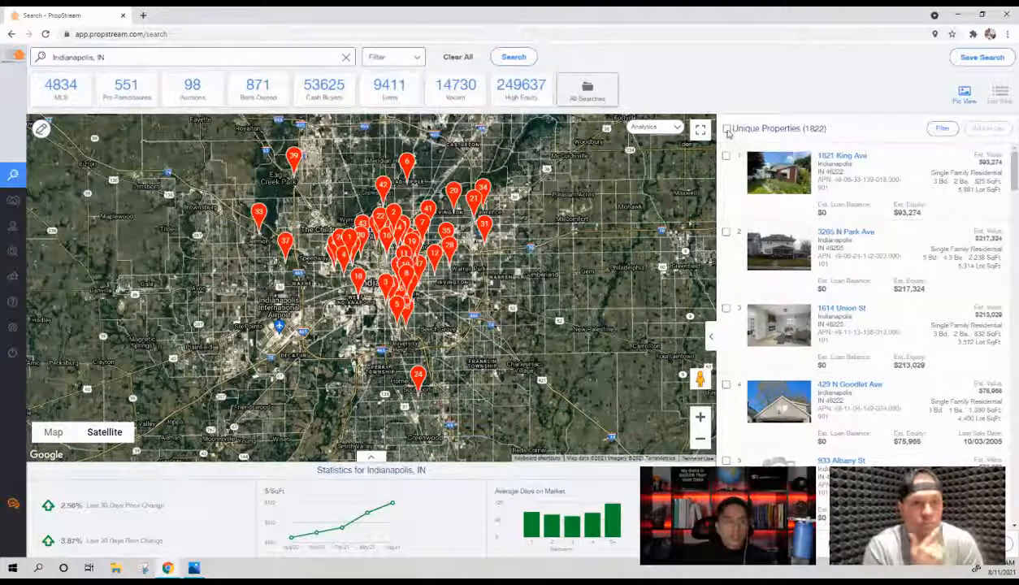
- Select all the filtered properties and save them to a new marketing list named "ID Tired Landlords"
{"action": "right_click", "coordinate": [727, 130]}
{"action": "left_click", "coordinate": [727, 128]}
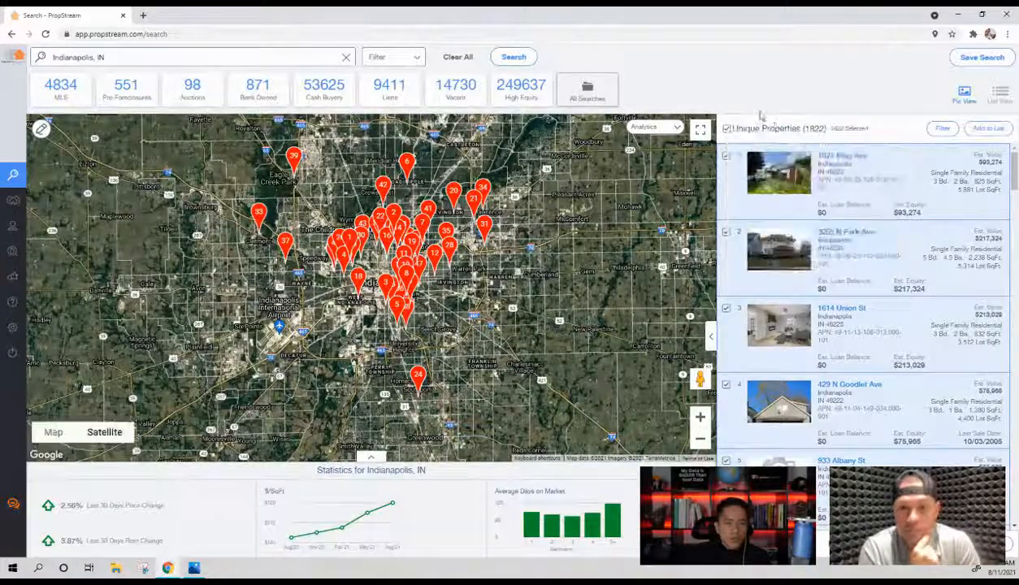
{"action": "left_click", "coordinate": [988, 128]}
{"action": "left_click", "coordinate": [538, 301]}
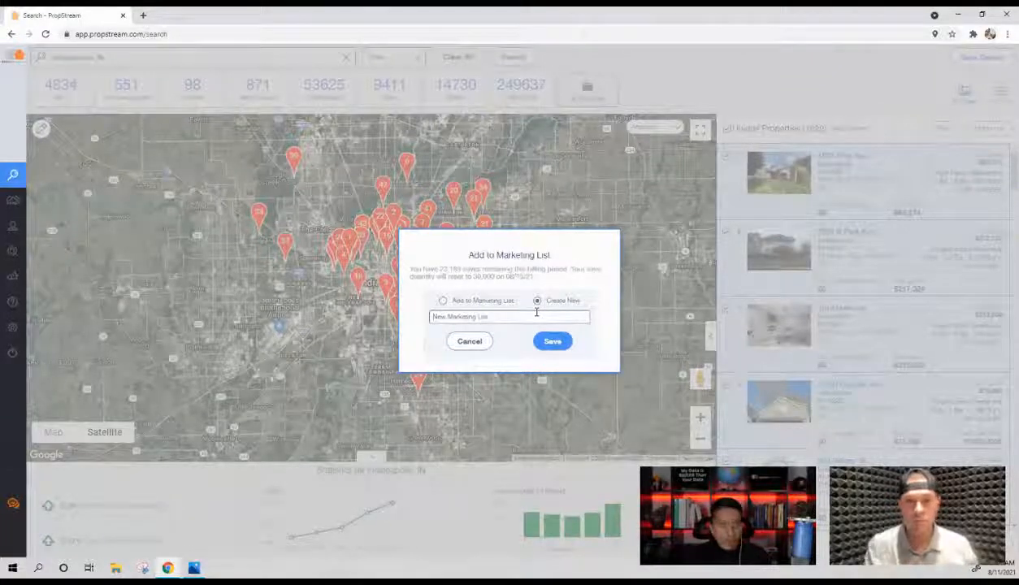
{"action": "left_click", "coordinate": [537, 314]}
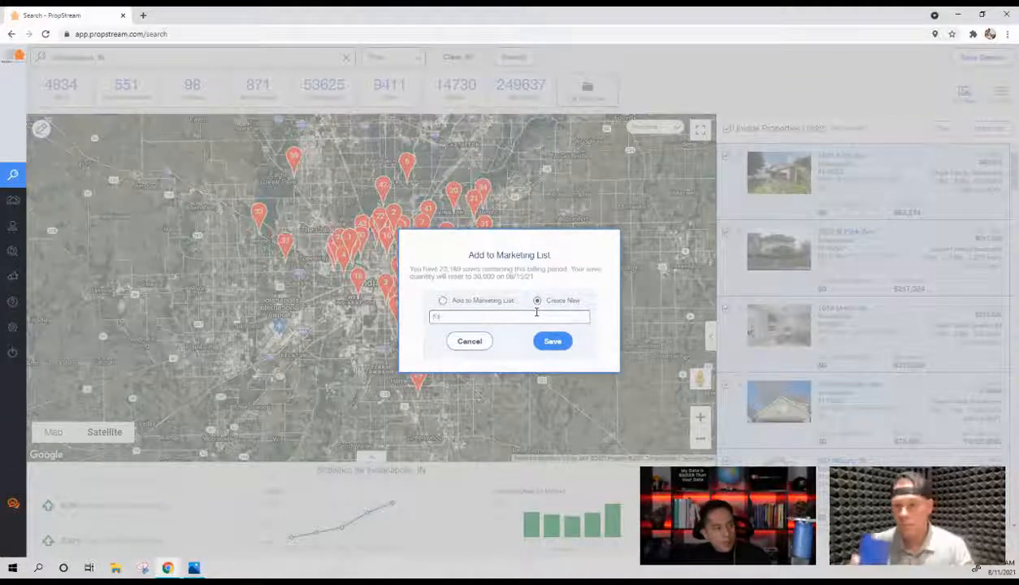
{"action": "type", "text": "ID Tired Lan"}
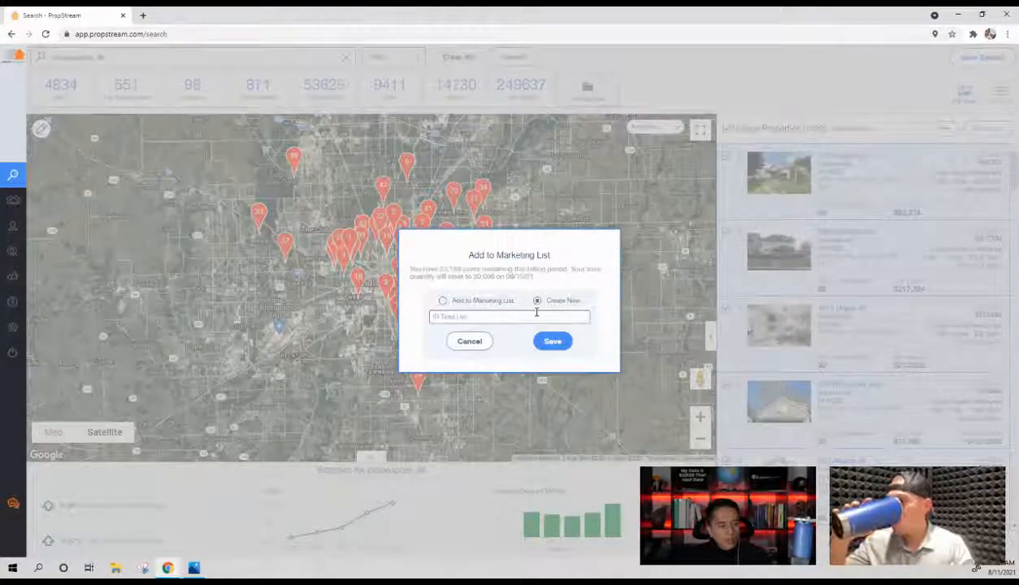
{"action": "type", "text": "dlords"}
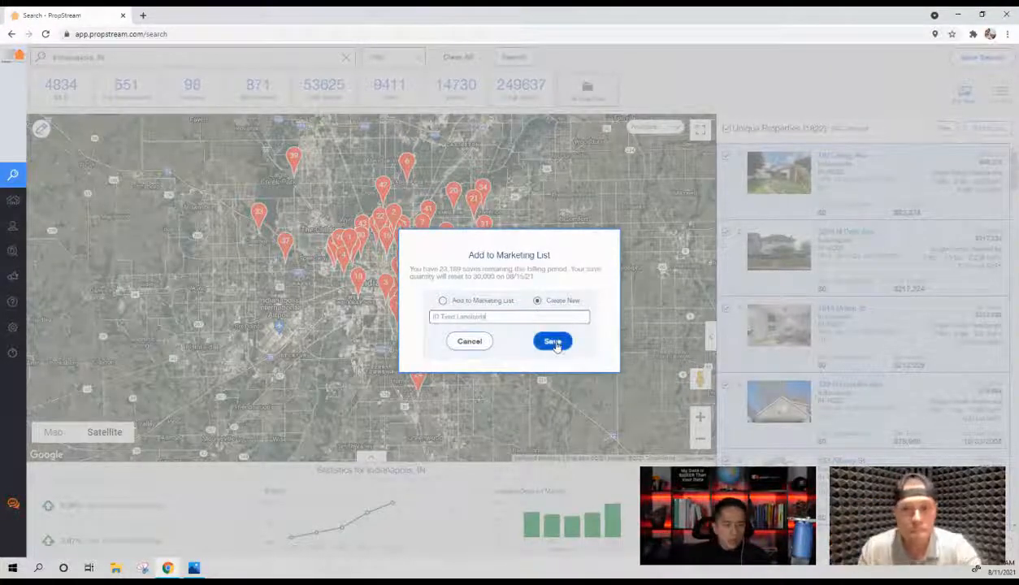
{"action": "left_click", "coordinate": [554, 343]}
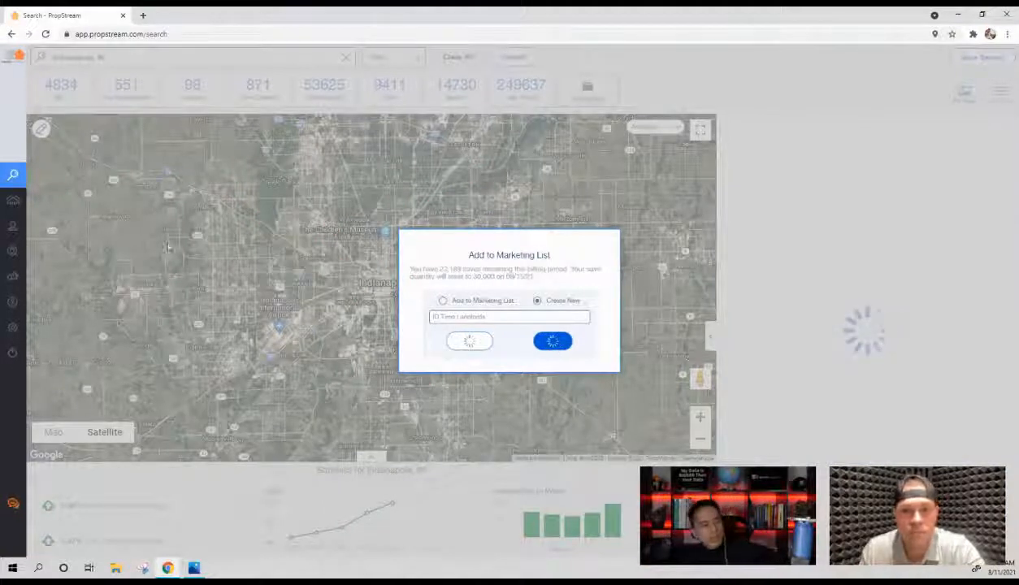
{"action": "mouse_move", "coordinate": [21, 210]}
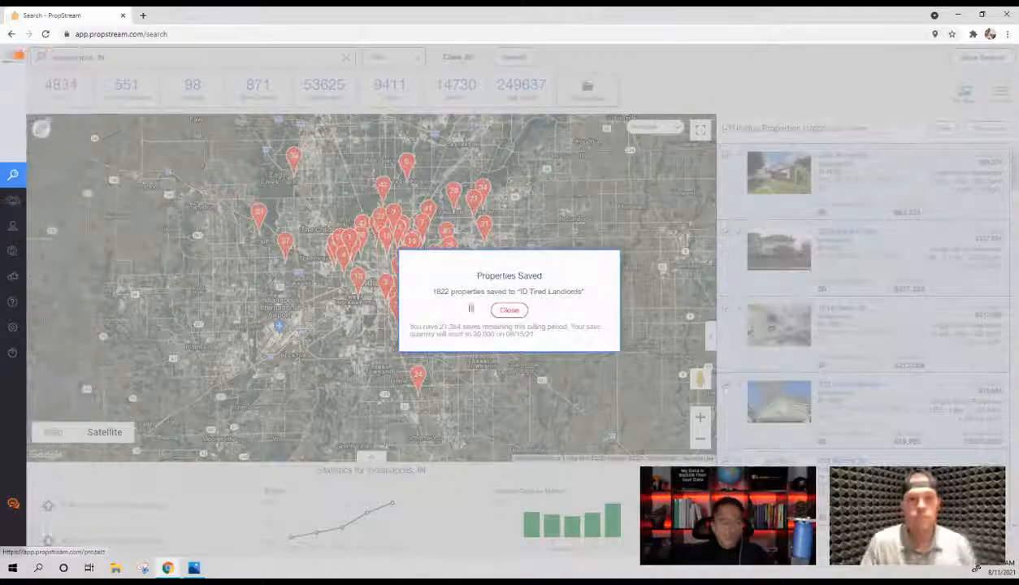
{"action": "left_click", "coordinate": [501, 311]}
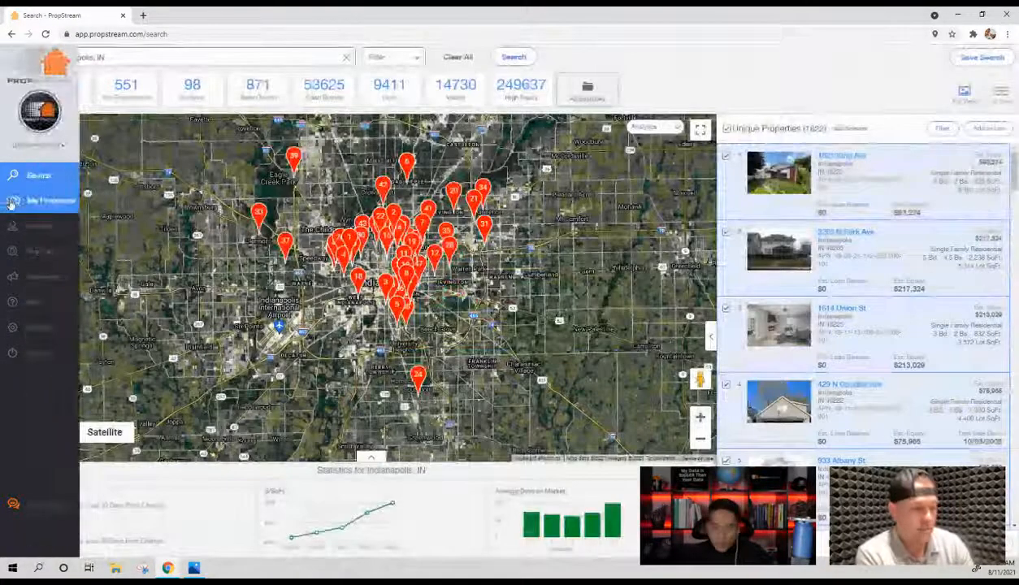
- Open the ID Tired Landlords marketing list in My Properties and export all of its properties
{"action": "left_click", "coordinate": [8, 201]}
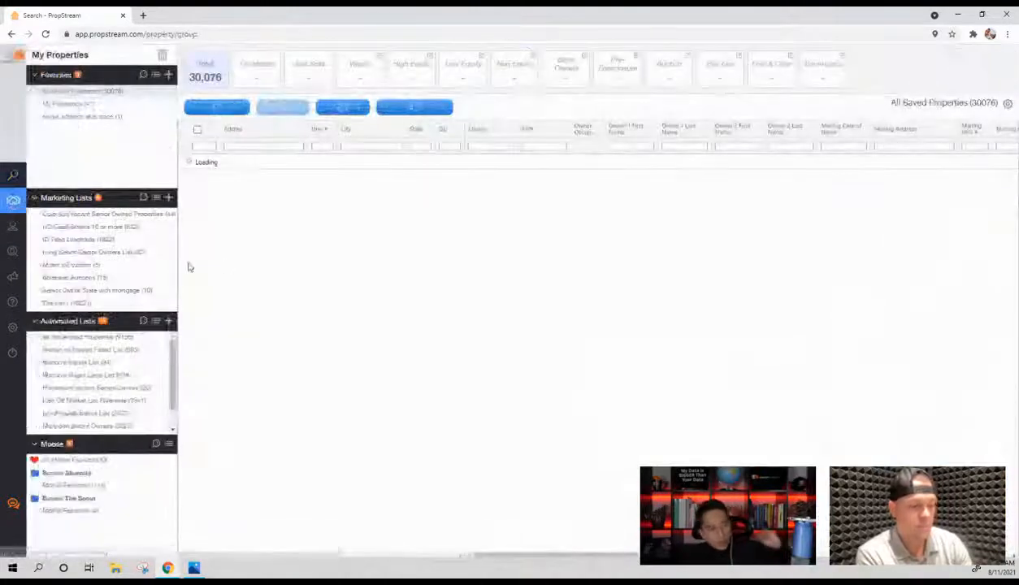
{"action": "left_click", "coordinate": [78, 239]}
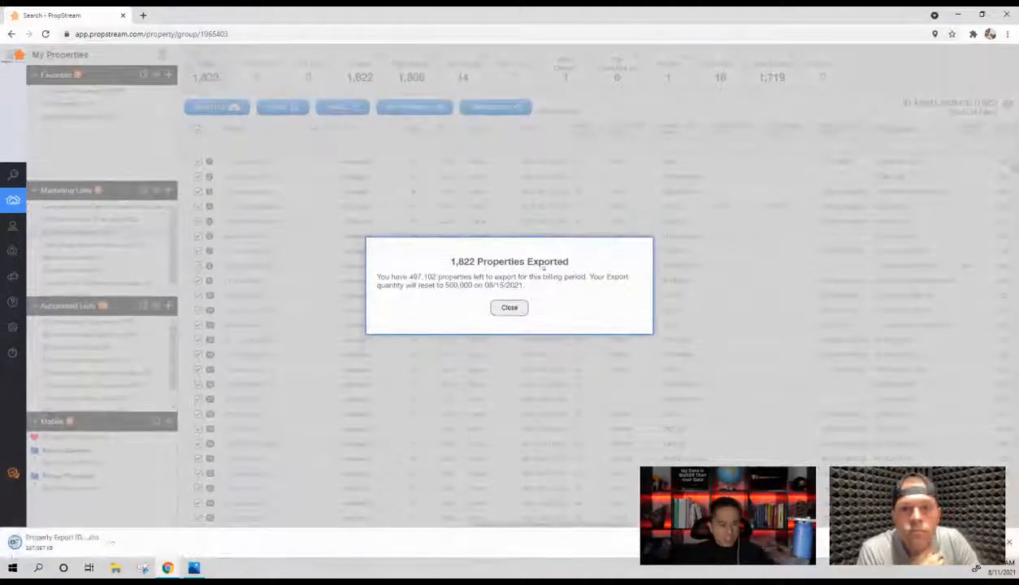
{"action": "left_click", "coordinate": [510, 323]}
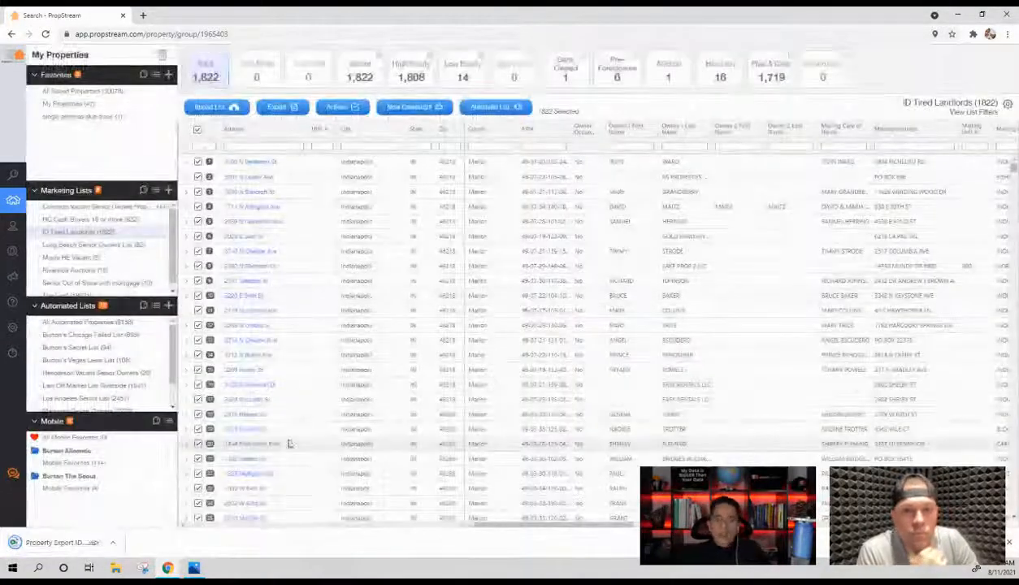
- Open the exported property file in Excel and examine the address and owner columns
{"action": "left_click", "coordinate": [66, 543]}
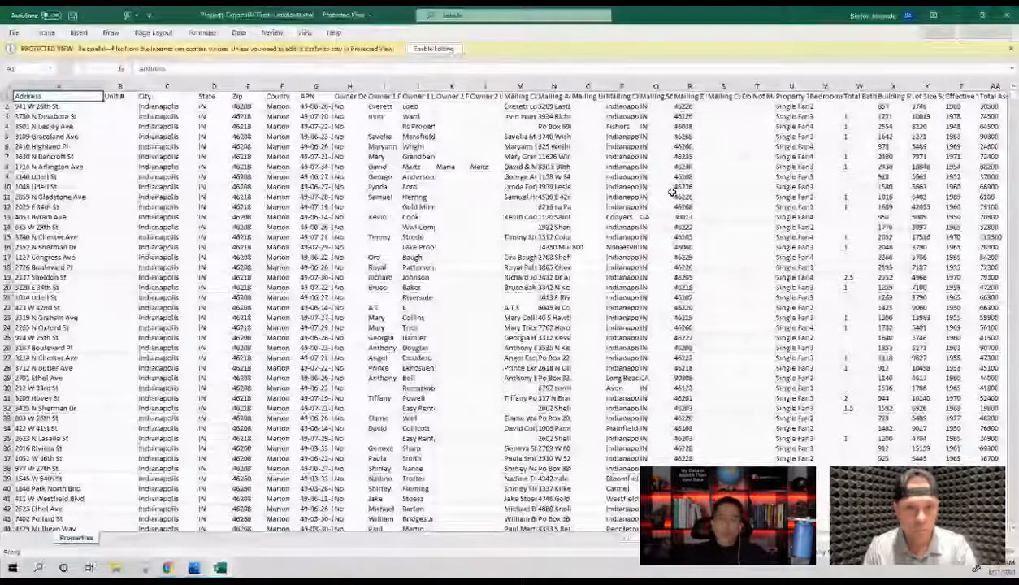
{"action": "left_click_drag", "start_coordinate": [49, 117], "coordinate": [391, 381]}
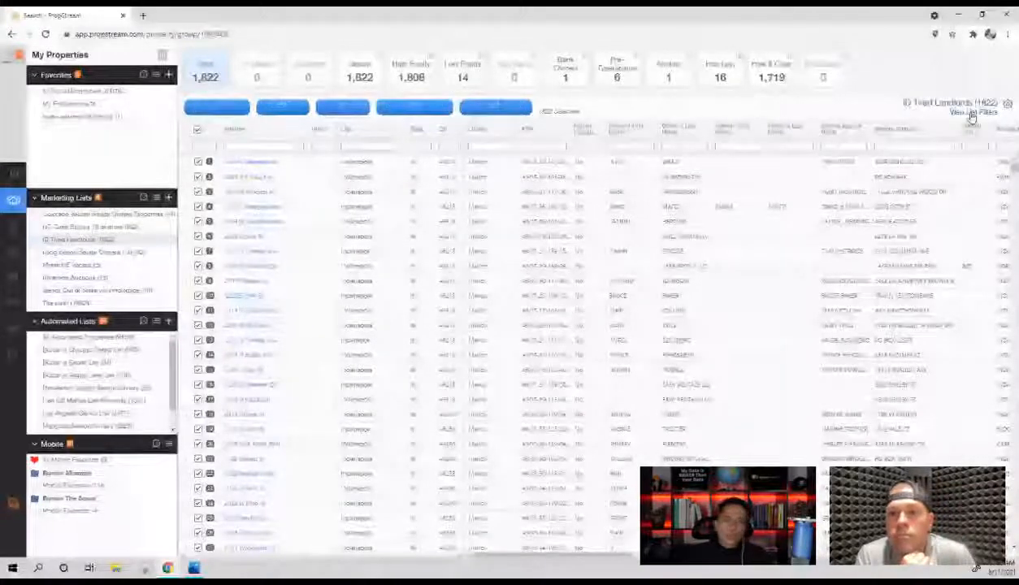
- Review the ID Tired Landlords list's search filters and the new-property rule in its Automate List settings
{"action": "left_click", "coordinate": [972, 112]}
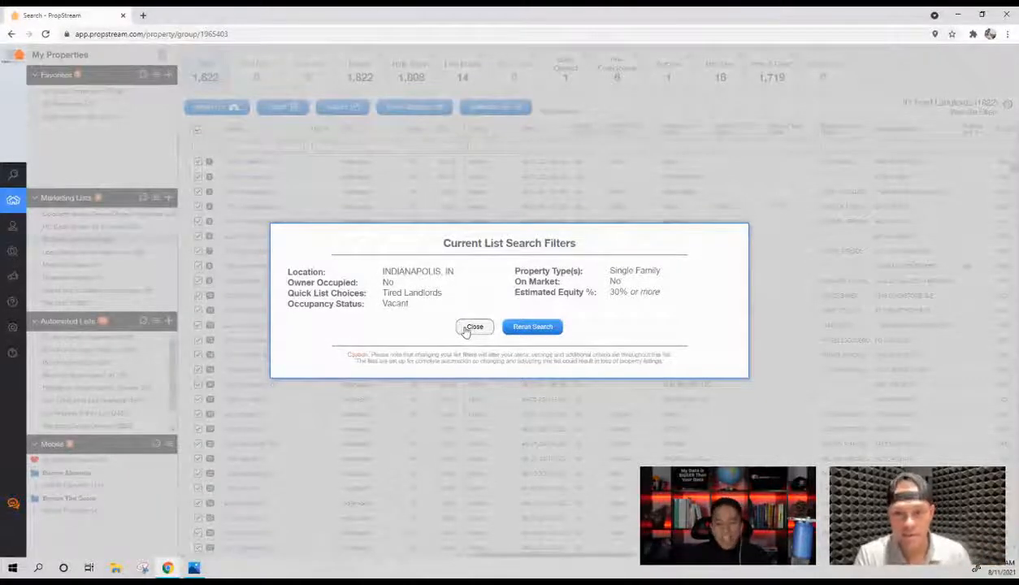
{"action": "left_click", "coordinate": [475, 327]}
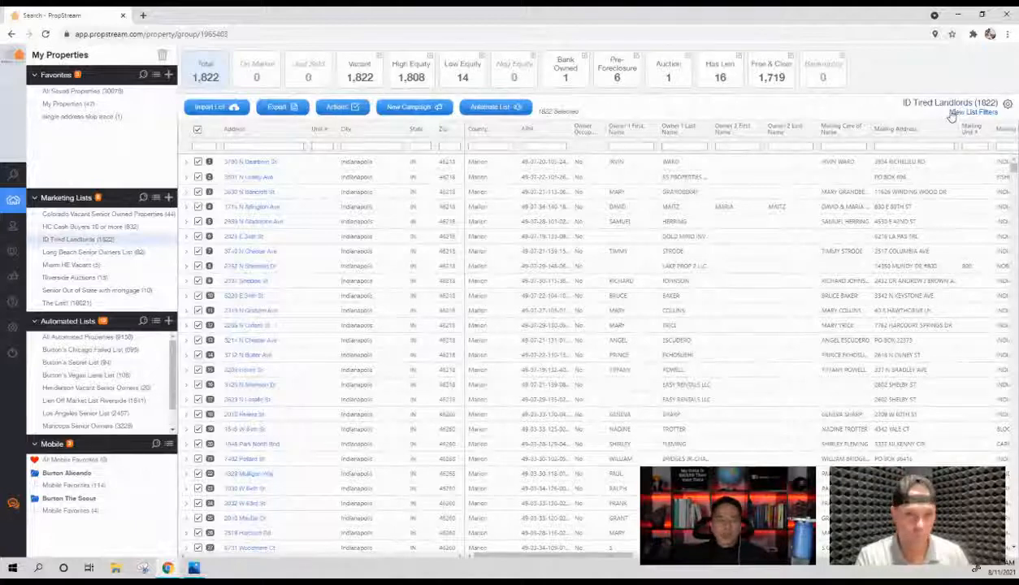
{"action": "left_click", "coordinate": [481, 115]}
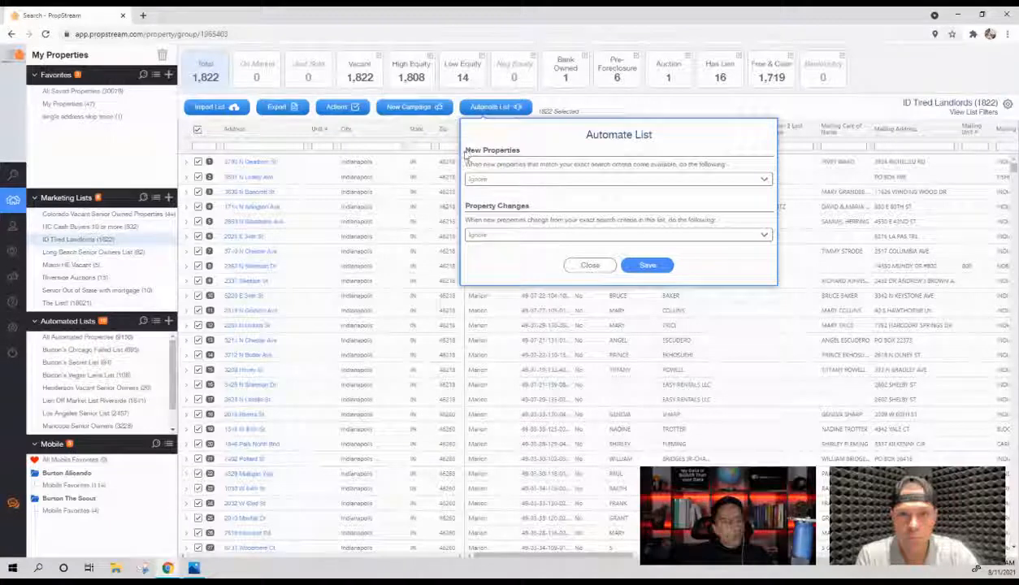
{"action": "left_click_drag", "start_coordinate": [467, 154], "coordinate": [521, 151]}
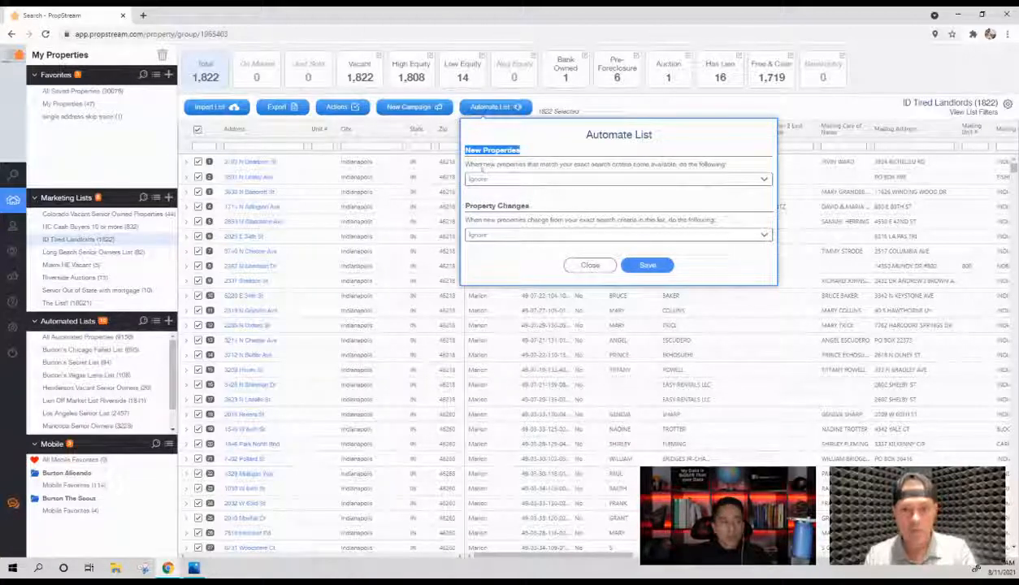
{"action": "left_click_drag", "start_coordinate": [483, 164], "coordinate": [726, 164]}
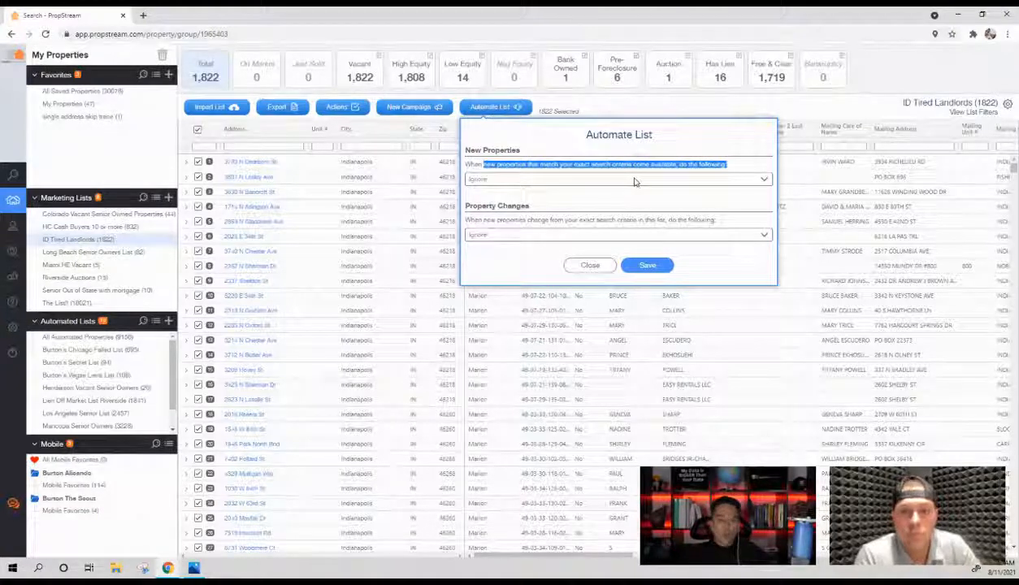
{"action": "left_click", "coordinate": [543, 189]}
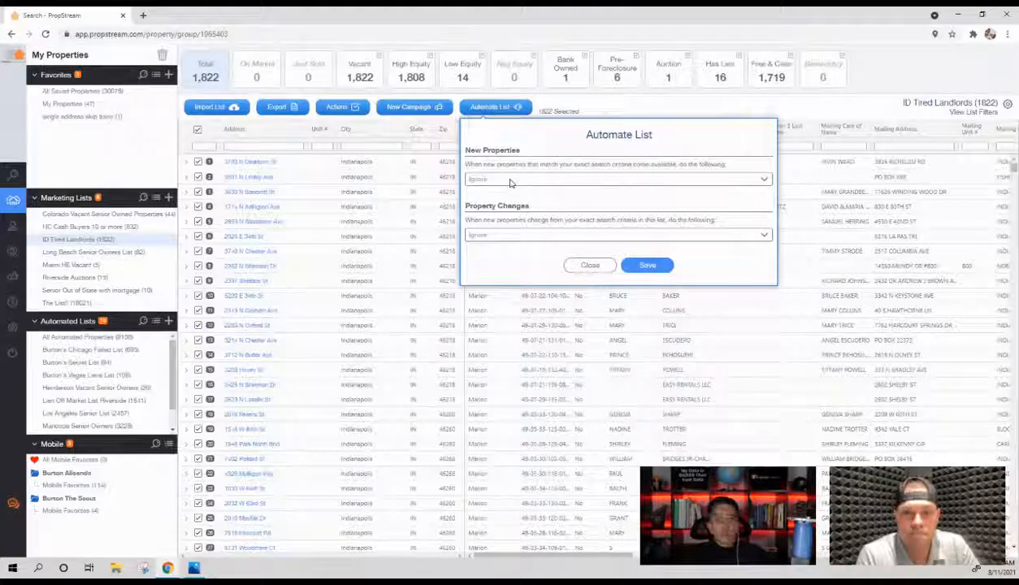
- Try the "Add to this list" action for new matching properties, and leave the automation settings without saving
{"action": "left_click", "coordinate": [510, 180]}
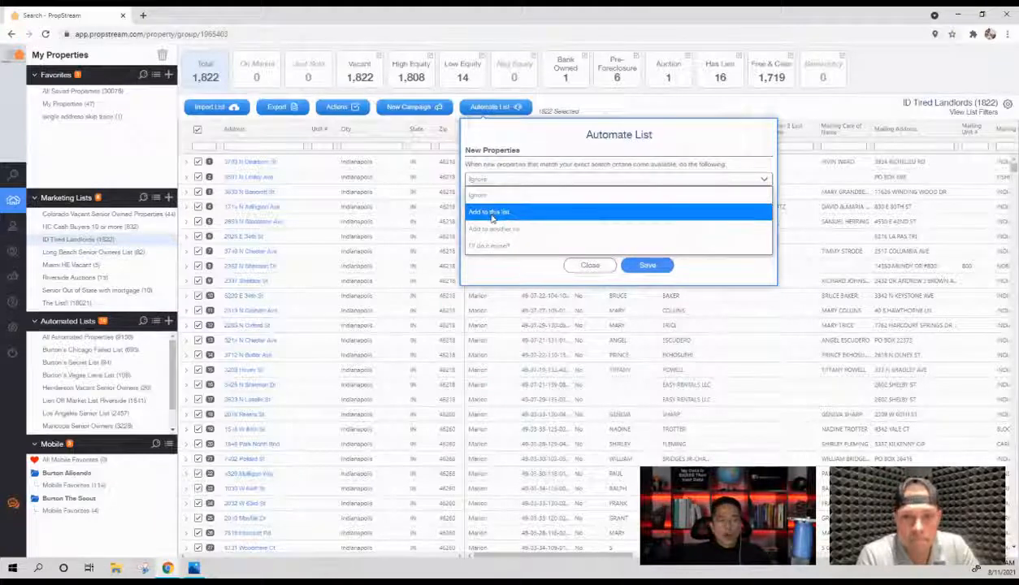
{"action": "left_click", "coordinate": [492, 213]}
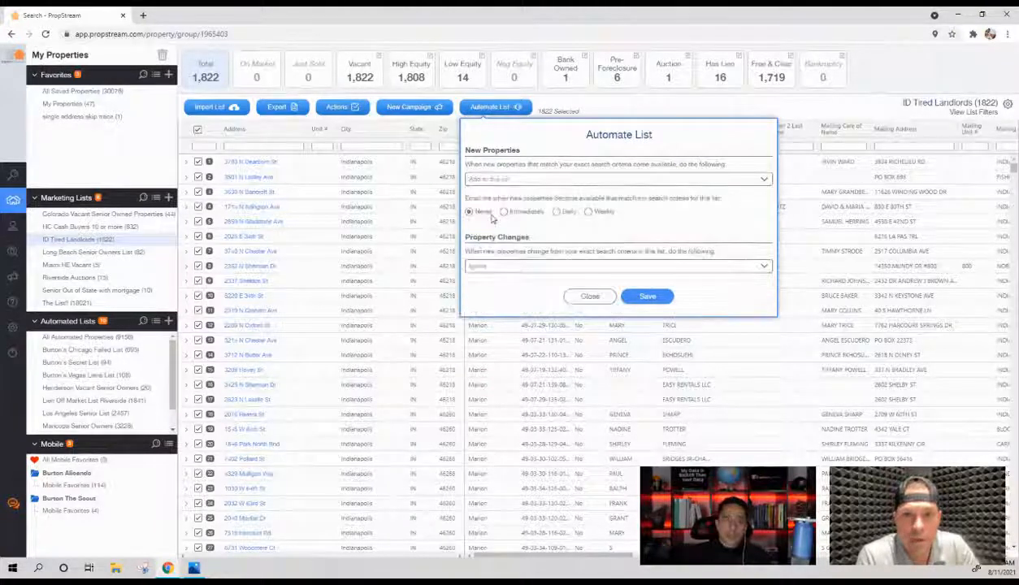
{"action": "left_click", "coordinate": [508, 181]}
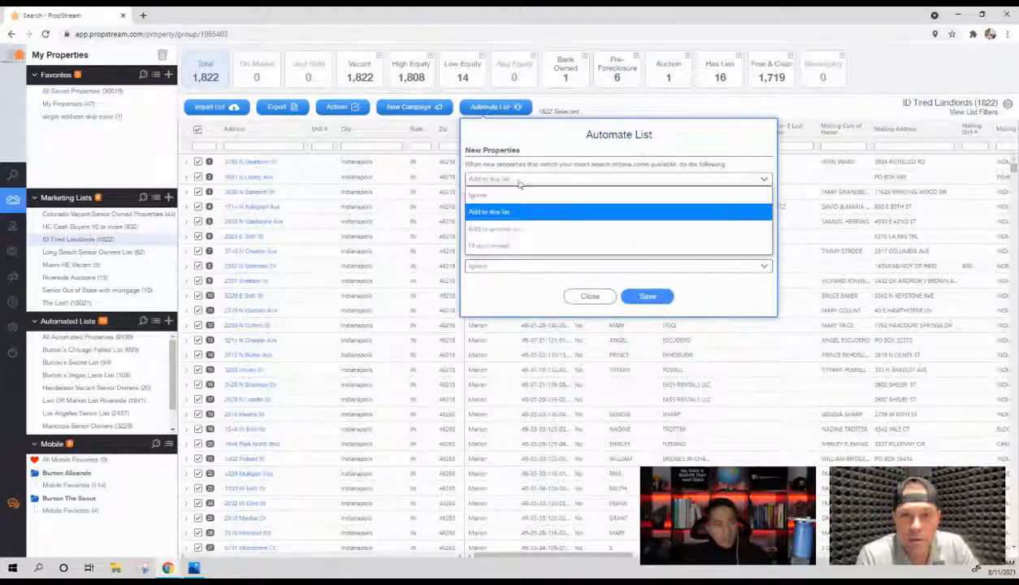
{"action": "left_click", "coordinate": [510, 213]}
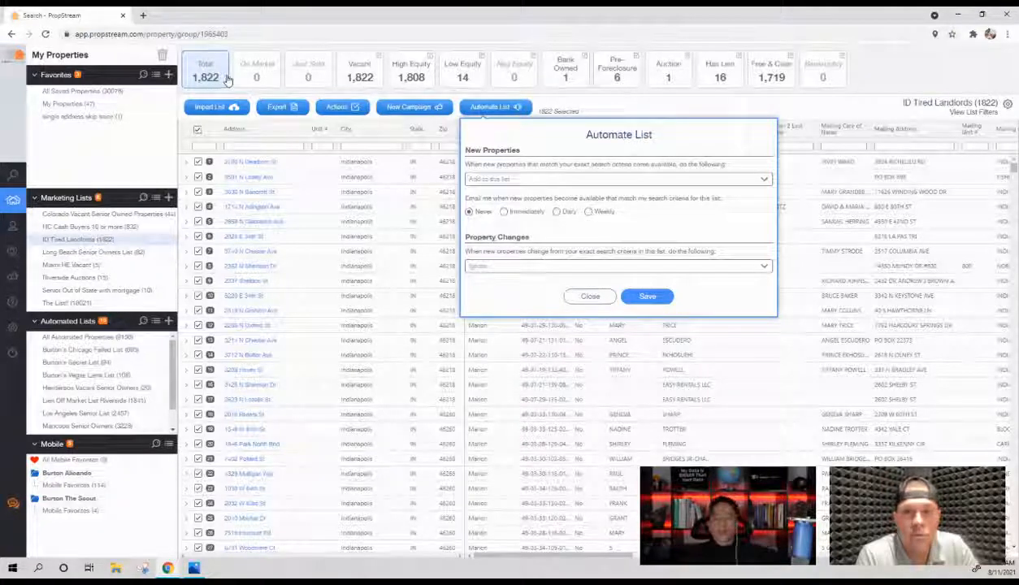
{"action": "left_click", "coordinate": [491, 106]}
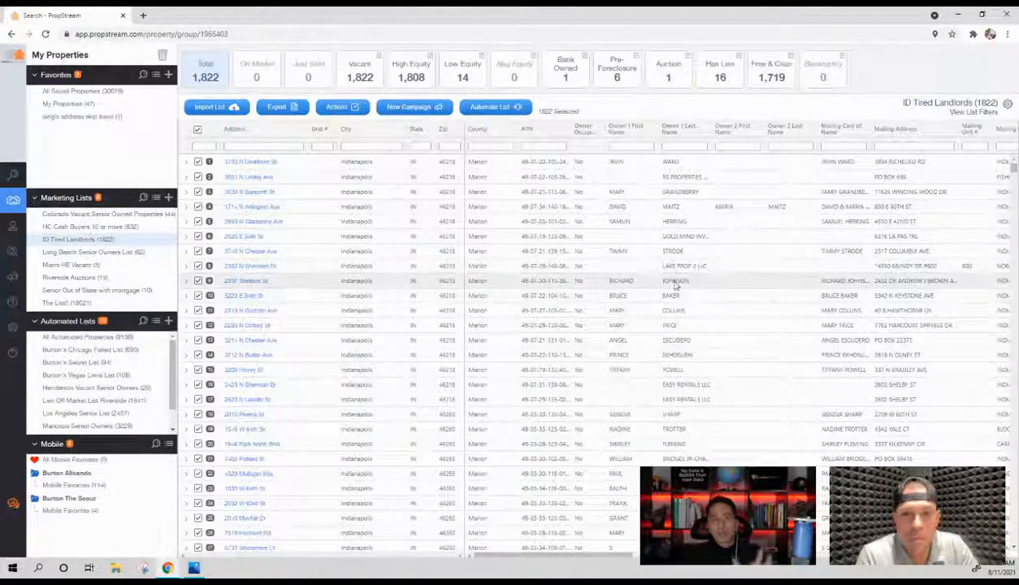
{"action": "scroll", "coordinate": [697, 215], "scroll_direction": "right", "scroll_amount": 3}
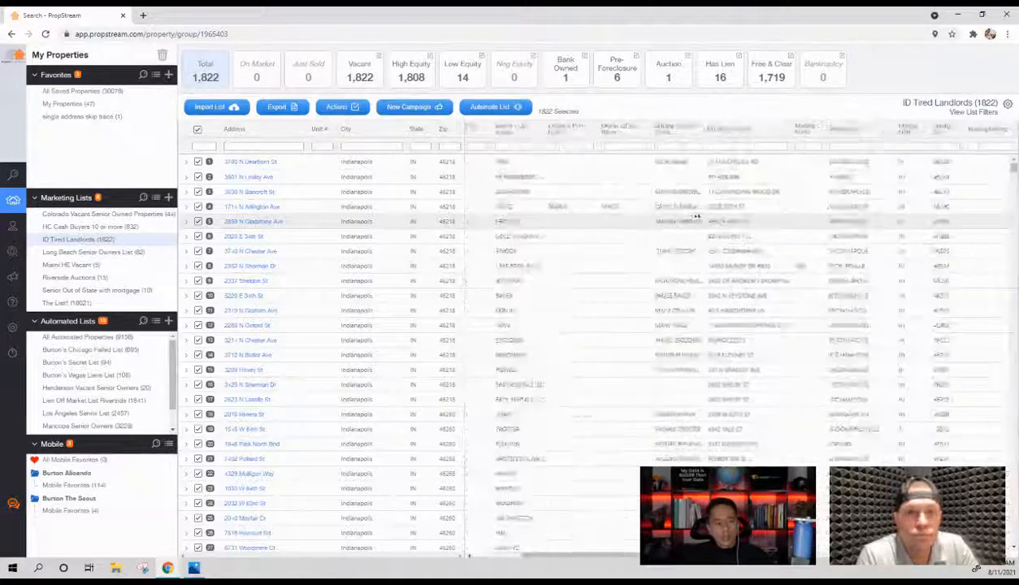
{"action": "scroll", "coordinate": [697, 217], "scroll_direction": "right", "scroll_amount": 15}
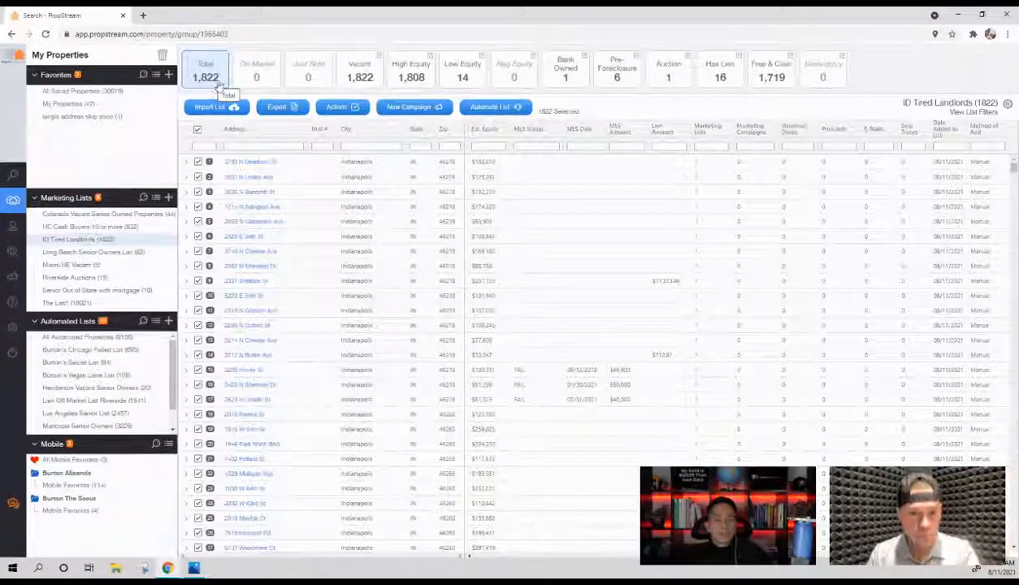
{"action": "left_click", "coordinate": [476, 109]}
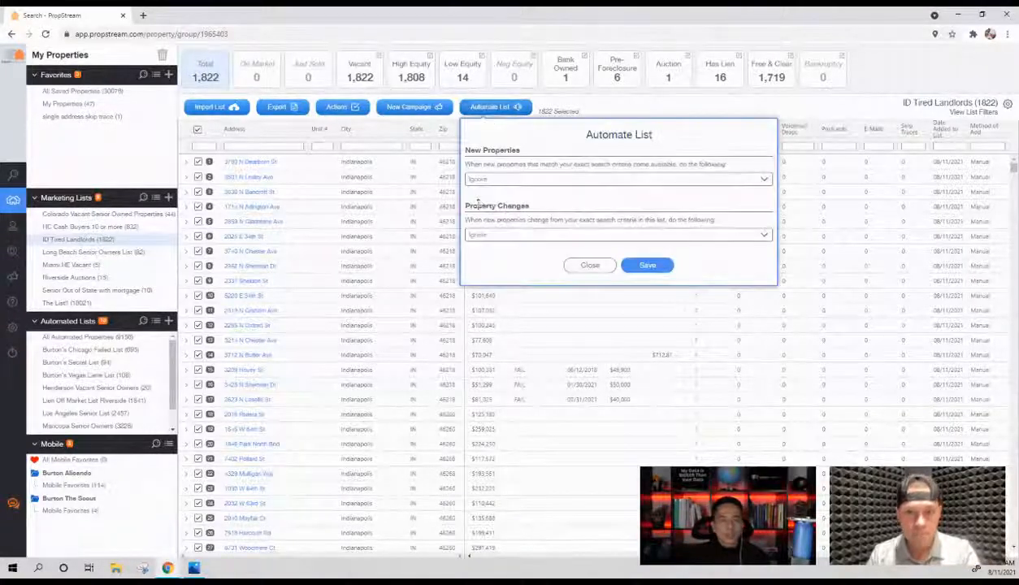
{"action": "left_click", "coordinate": [484, 180]}
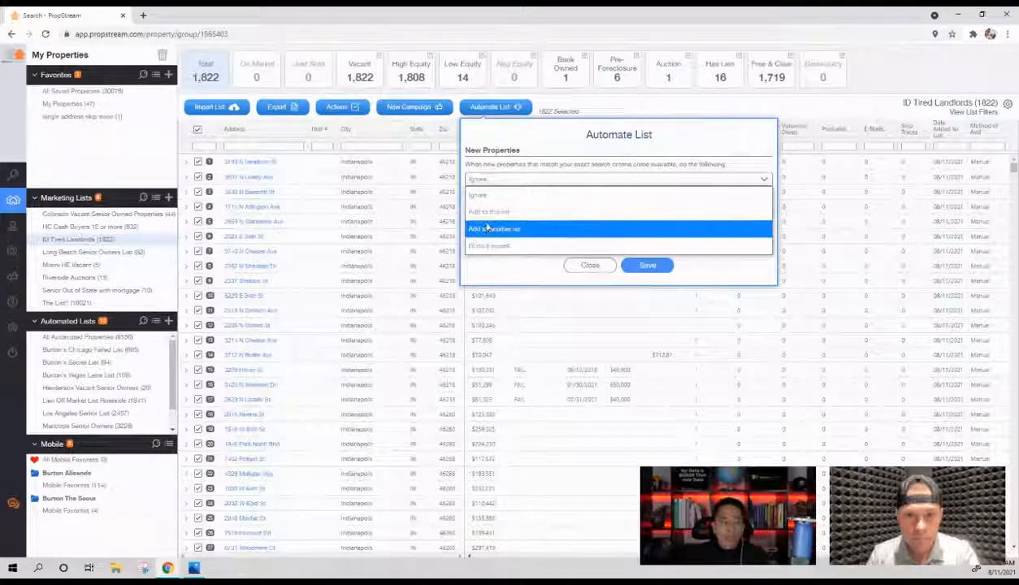
{"action": "left_click", "coordinate": [487, 229]}
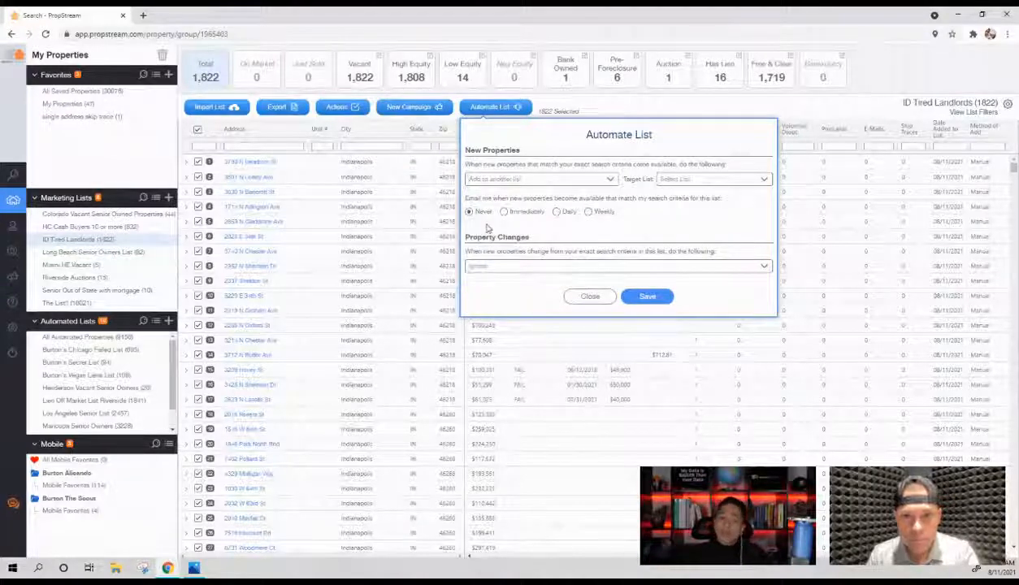
{"action": "left_click", "coordinate": [685, 180]}
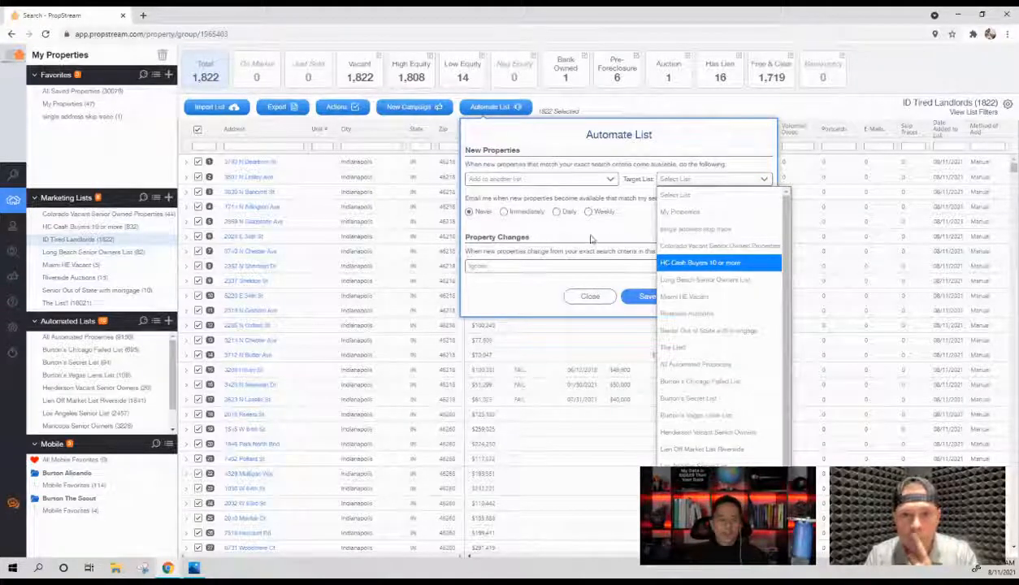
{"action": "left_click", "coordinate": [647, 221]}
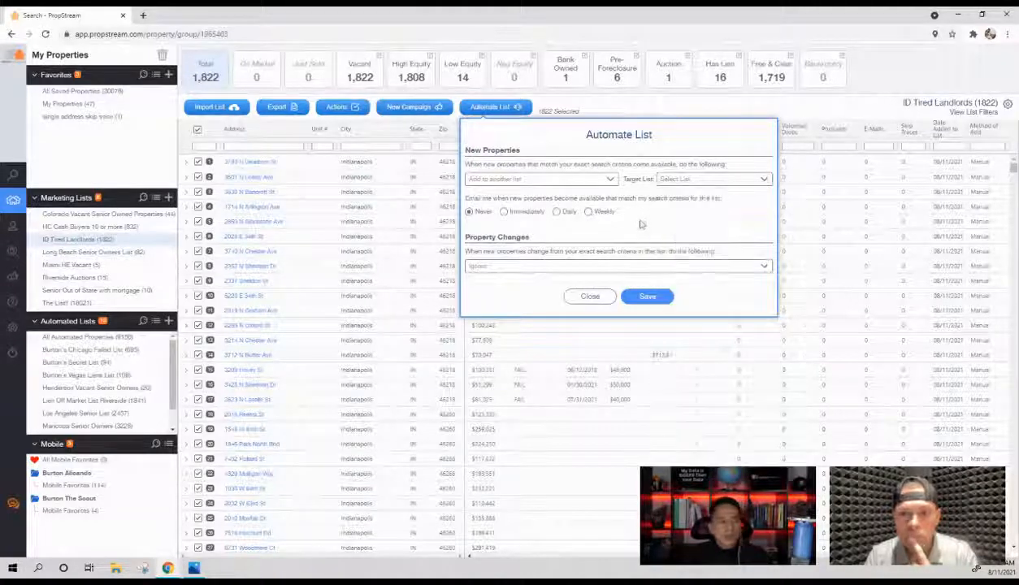
{"action": "left_click", "coordinate": [498, 109]}
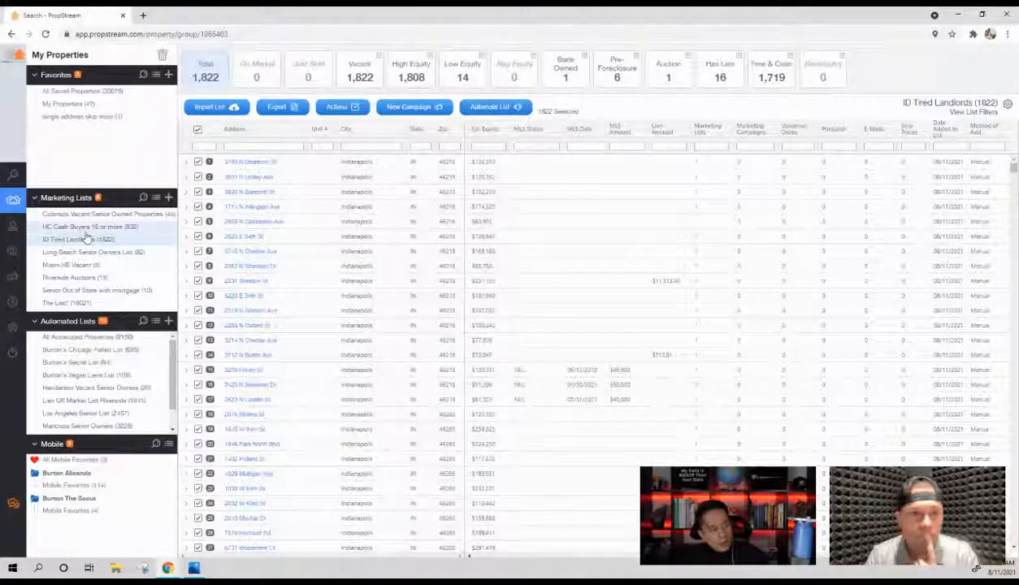
- Create a marketing list named "ID Tired Landlords New Records" and reopen the ID Tired Landlords list
{"action": "left_click", "coordinate": [169, 198]}
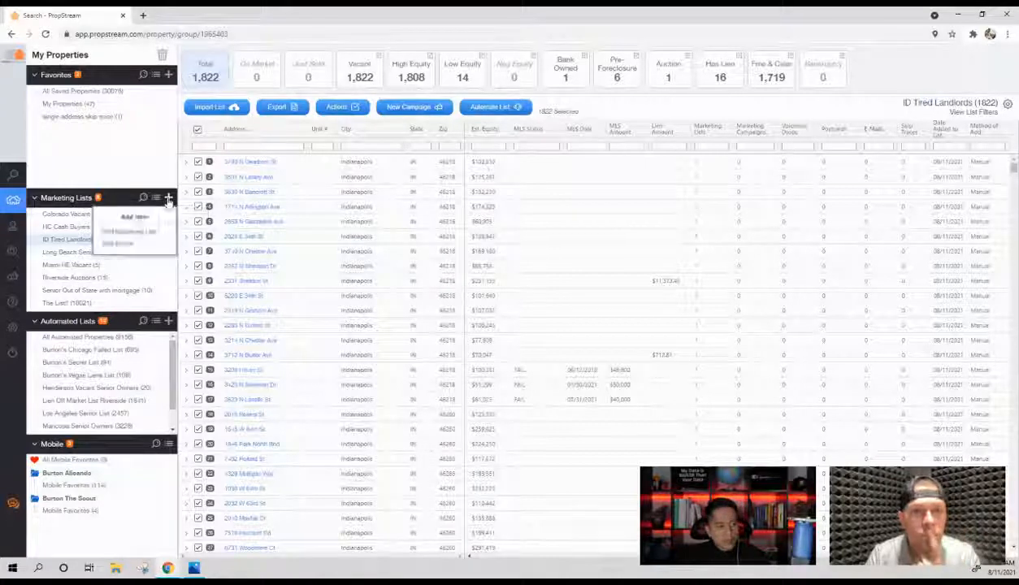
{"action": "left_click", "coordinate": [128, 232]}
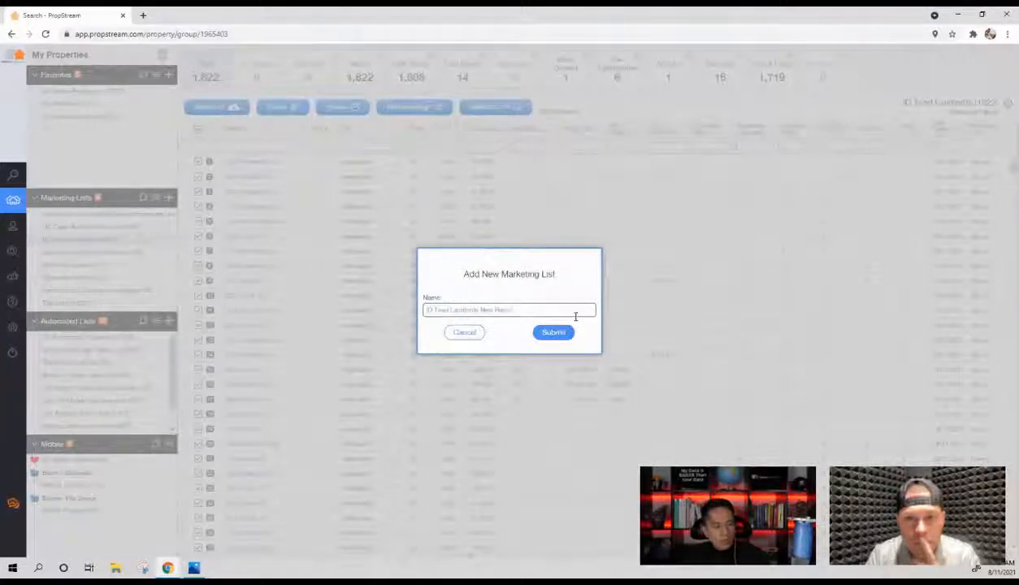
{"action": "type", "text": "rds"}
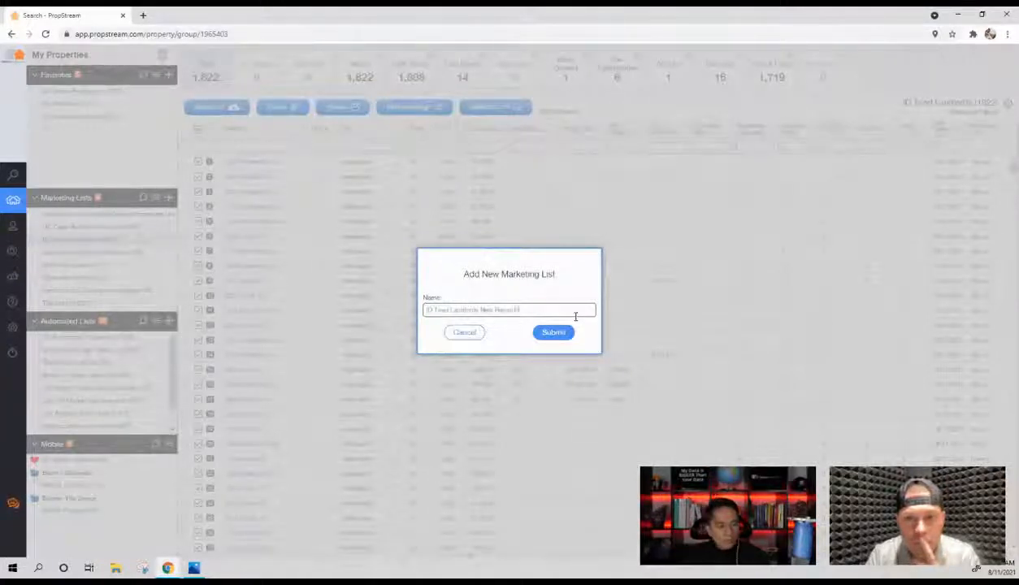
{"action": "left_click", "coordinate": [552, 333]}
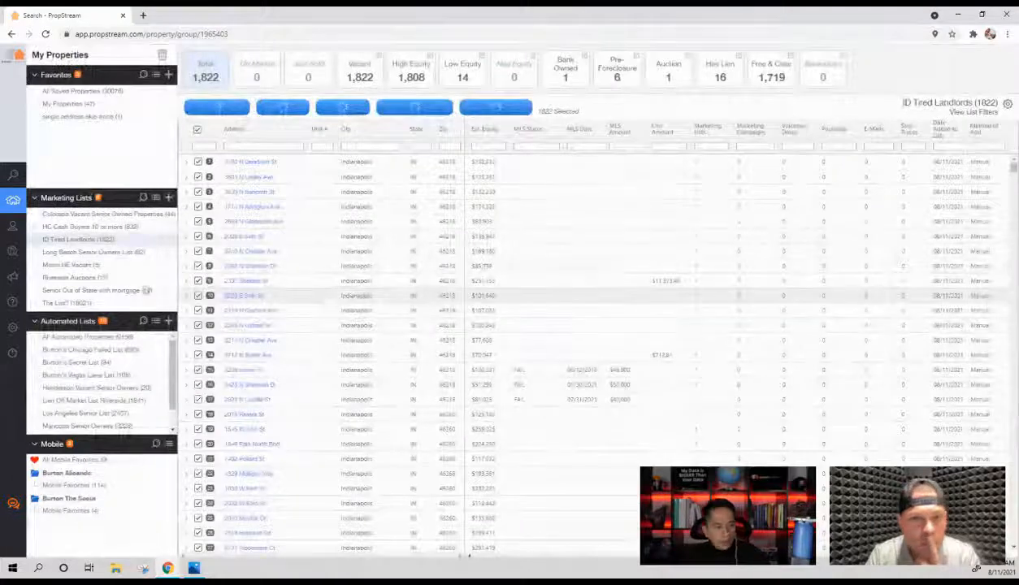
{"action": "left_click", "coordinate": [104, 257]}
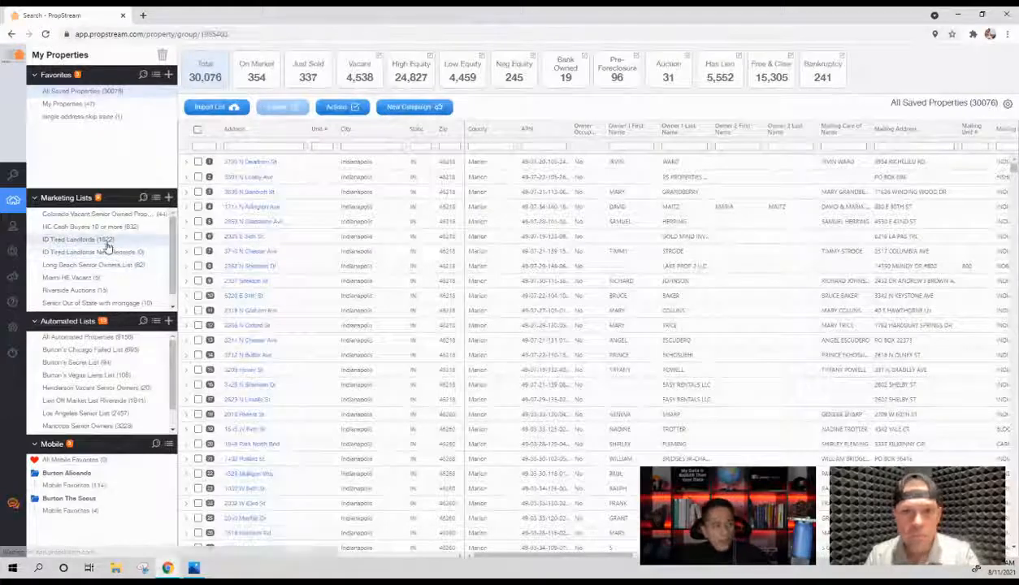
{"action": "left_click", "coordinate": [107, 239]}
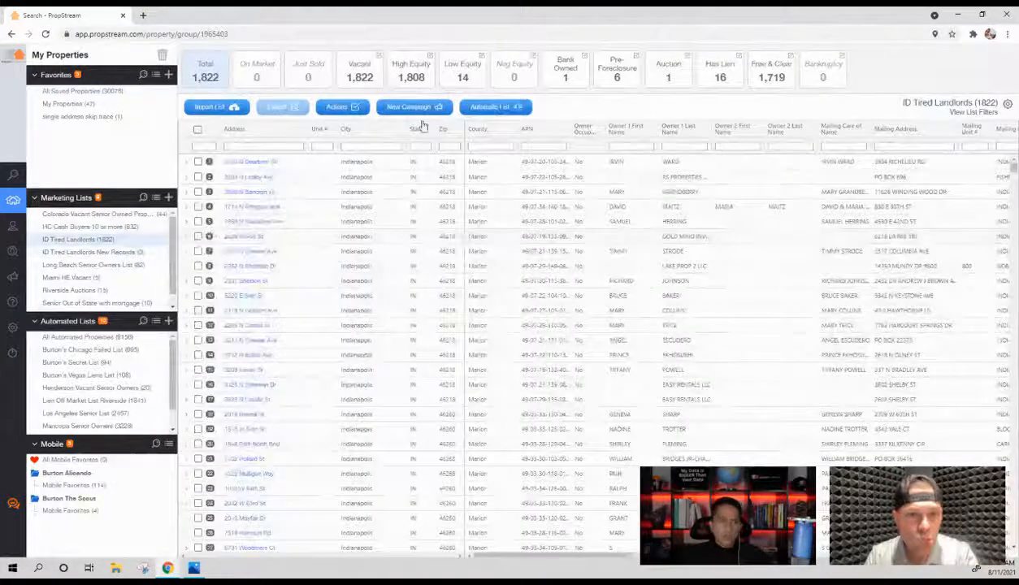
- Try automating the list so new matching properties are added to another list, with ID Tired Landlords New Records as the target
{"action": "left_click", "coordinate": [488, 106]}
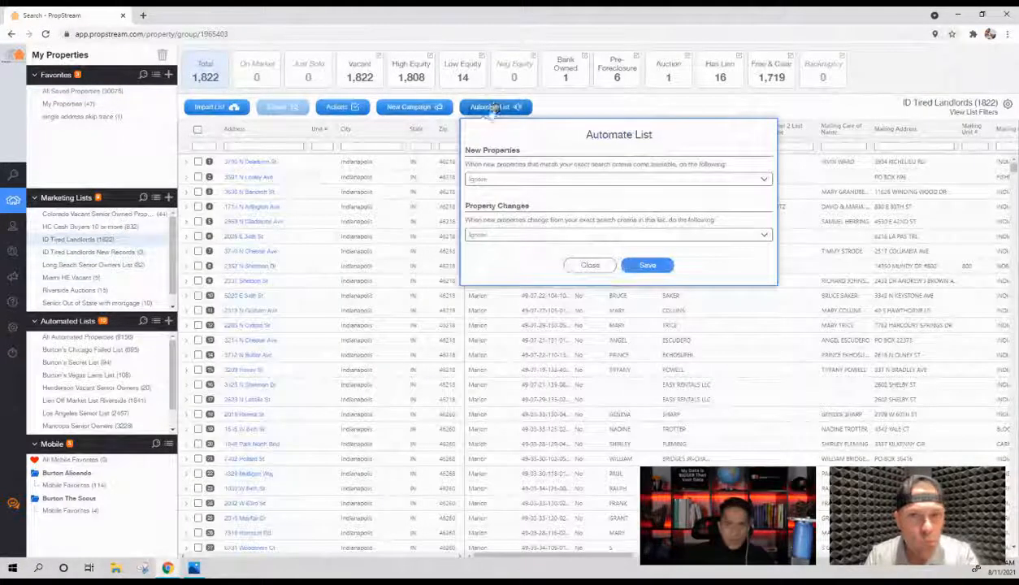
{"action": "left_click", "coordinate": [478, 179]}
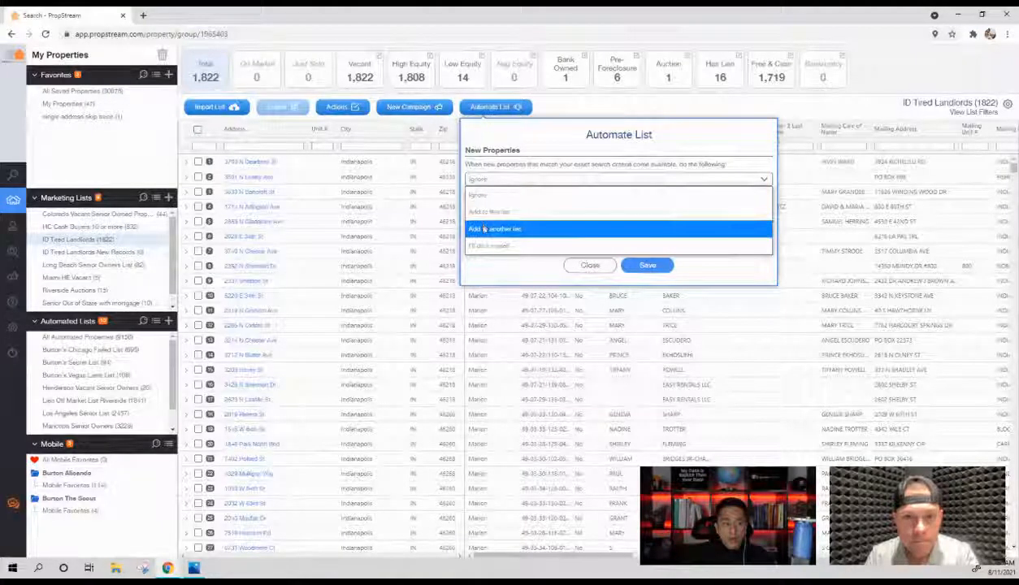
{"action": "left_click", "coordinate": [484, 230]}
{"action": "left_click", "coordinate": [706, 179]}
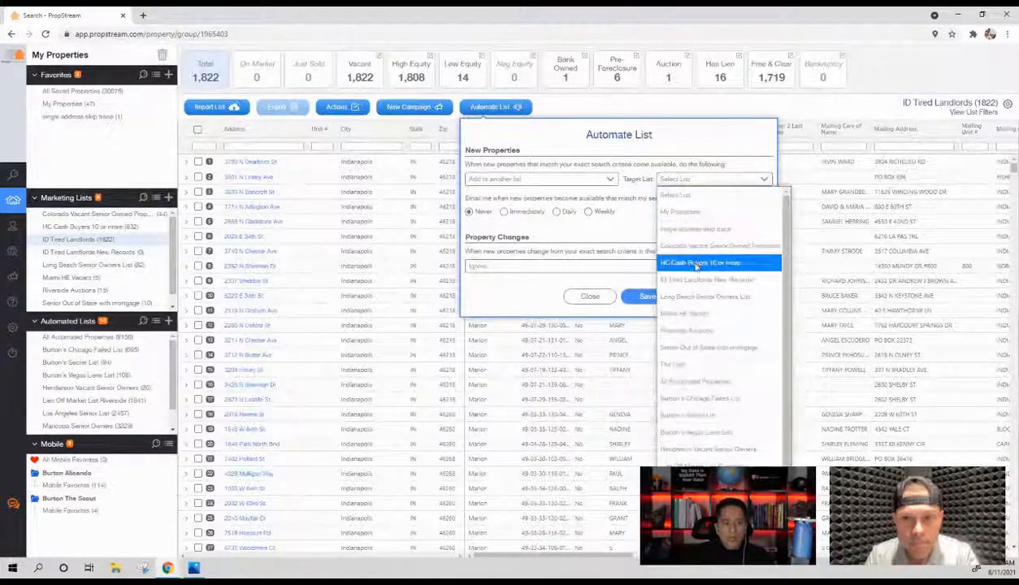
{"action": "left_click", "coordinate": [693, 280]}
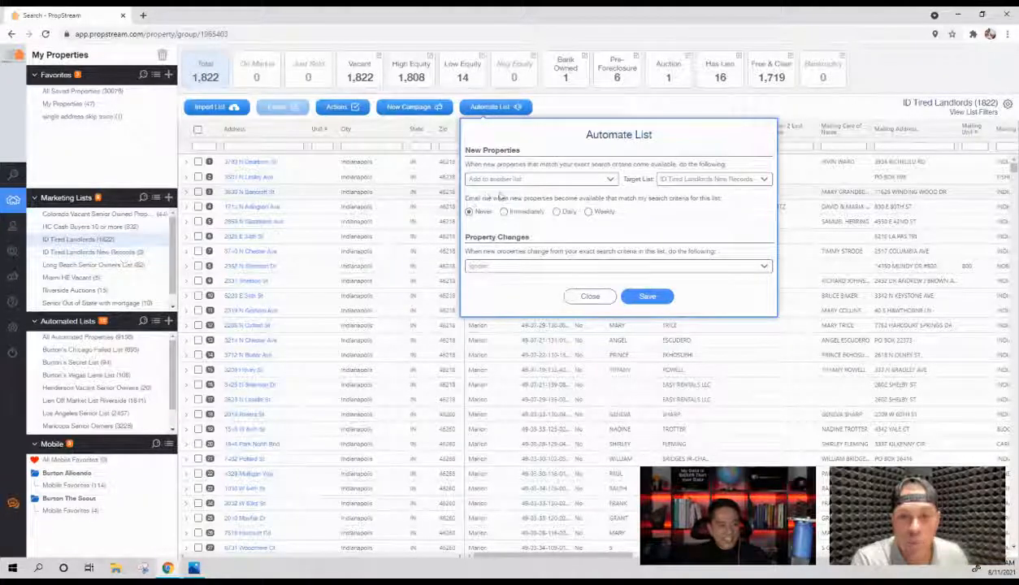
- Try a Weekly email alert for new matching properties, and reselect "Add to another list" as the new-property action
{"action": "left_click_drag", "start_coordinate": [468, 197], "coordinate": [642, 197]}
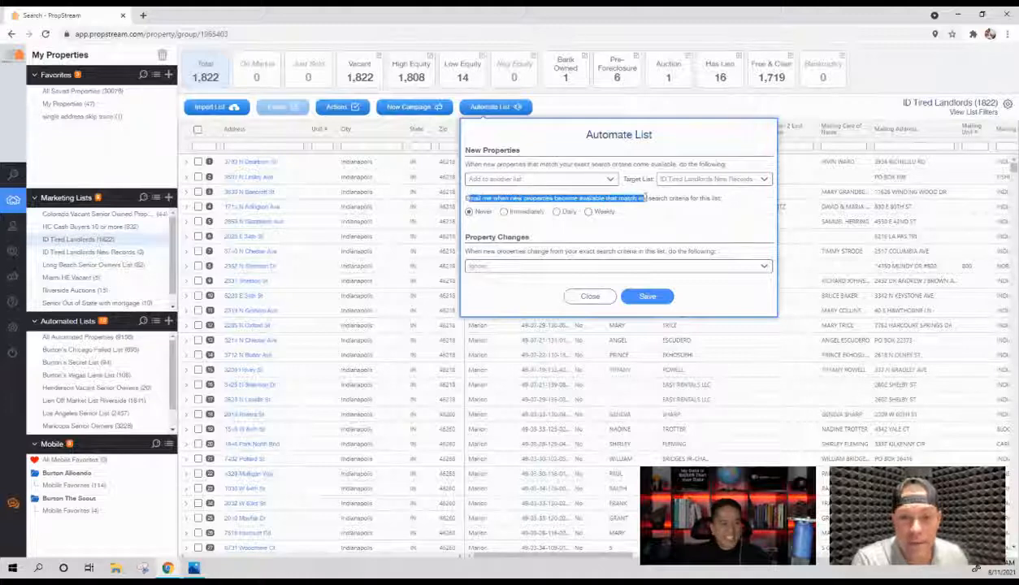
{"action": "double_click", "coordinate": [658, 198]}
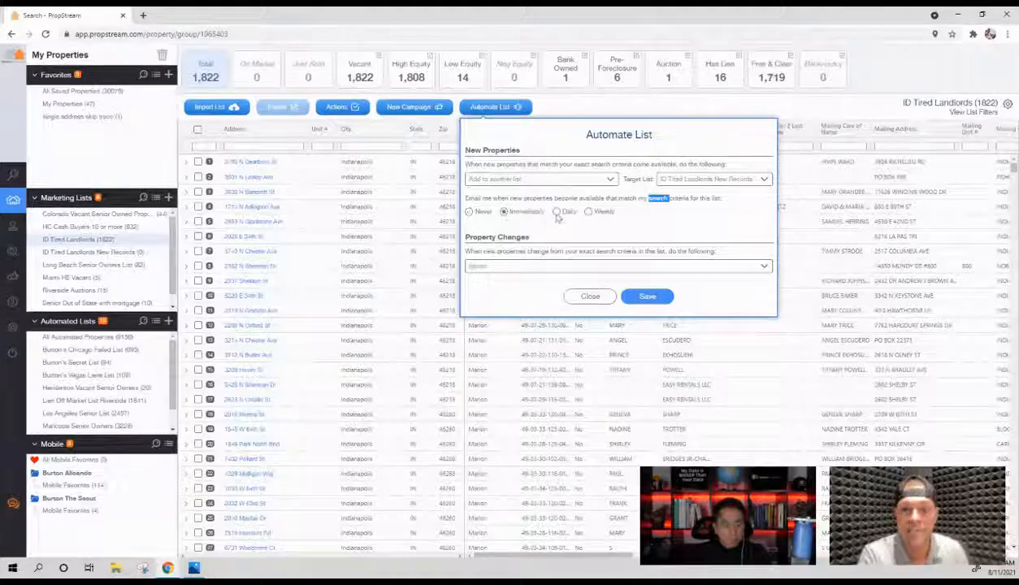
{"action": "left_click", "coordinate": [590, 212]}
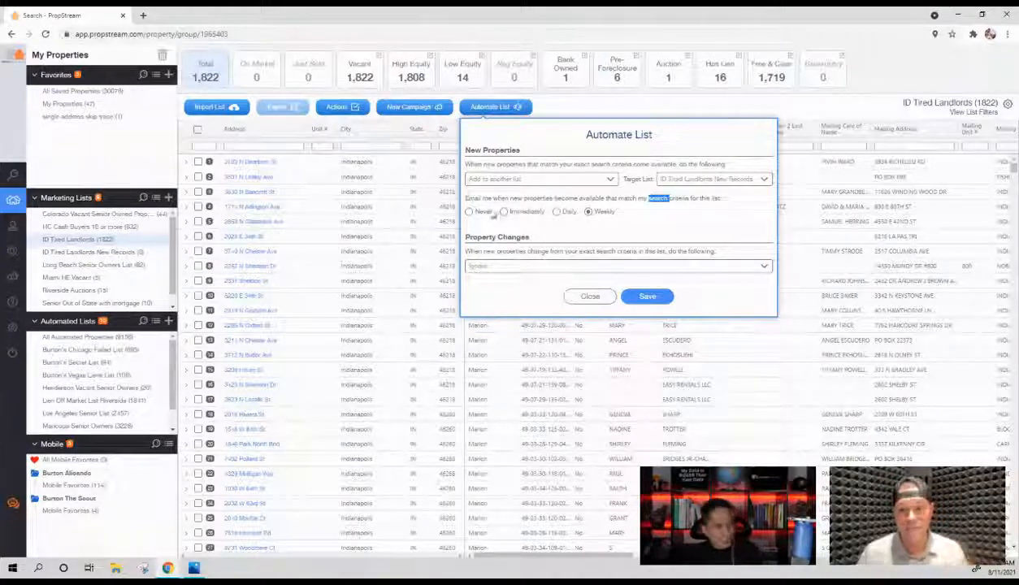
{"action": "left_click", "coordinate": [495, 179]}
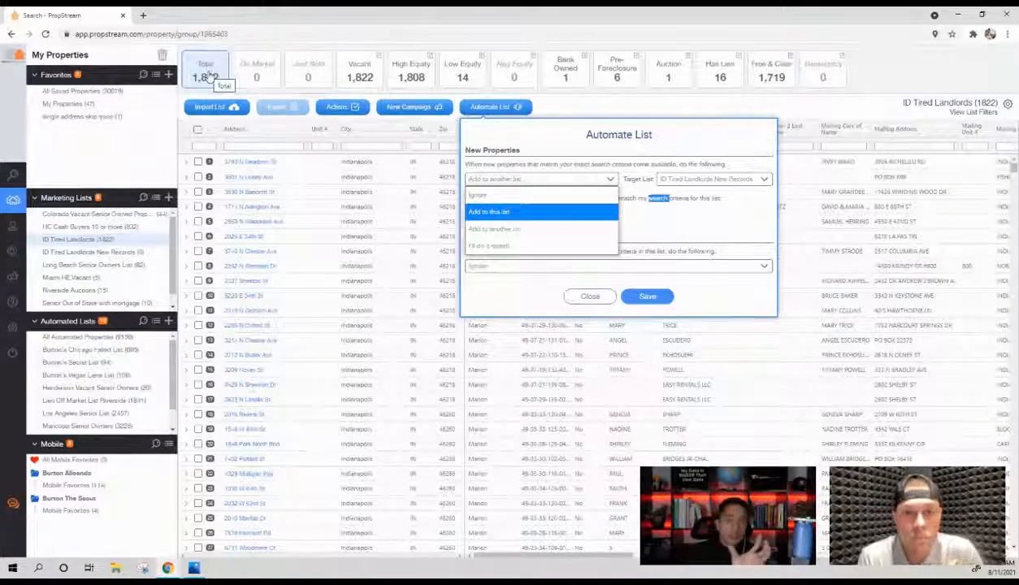
{"action": "left_click", "coordinate": [519, 231]}
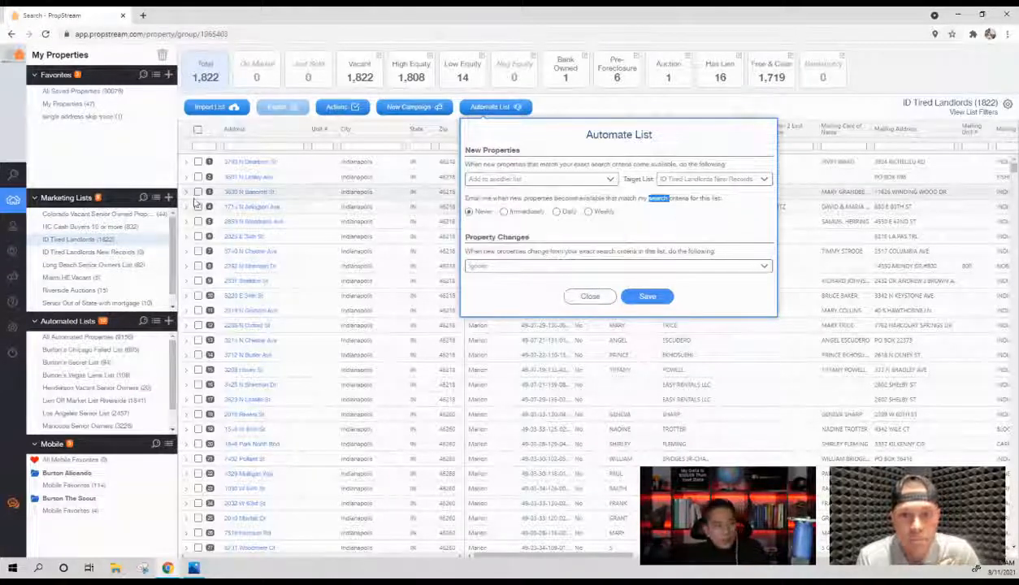
- Restart the ID Tired Landlords automation settings and try "Add to another list" for new properties, browsing the available target lists
{"action": "left_click", "coordinate": [169, 199]}
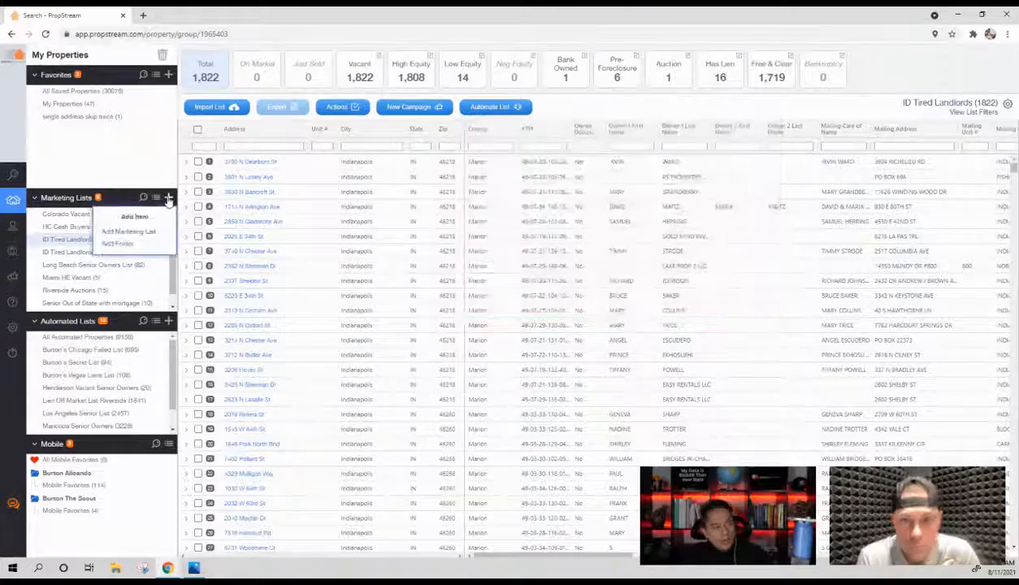
{"action": "left_click", "coordinate": [495, 107]}
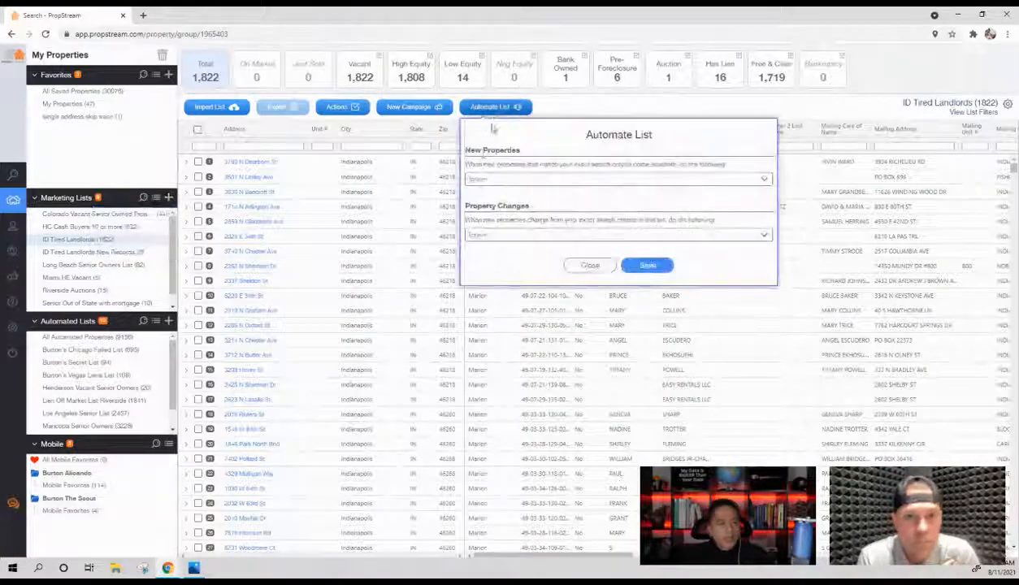
{"action": "left_click", "coordinate": [478, 178]}
{"action": "left_click", "coordinate": [501, 231]}
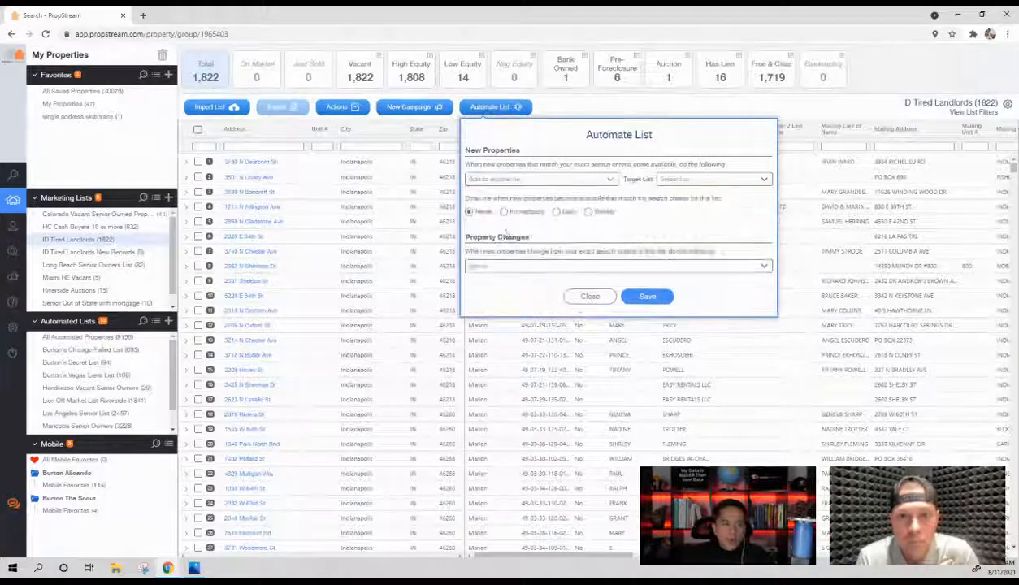
{"action": "left_click", "coordinate": [699, 180]}
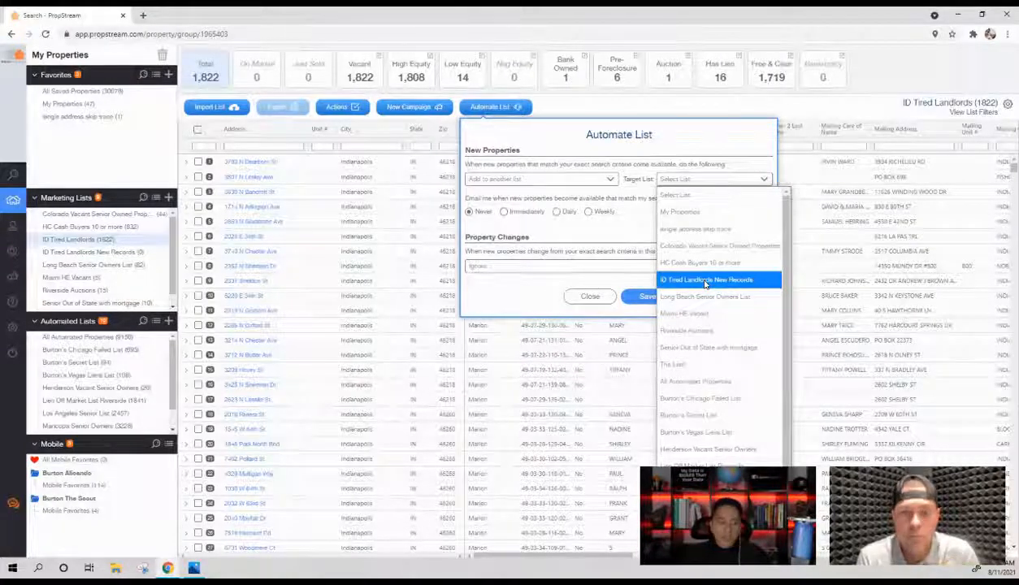
- Try "I'll do it myself" for new matching properties with different email alert frequencies, ending with Never
{"action": "left_click", "coordinate": [498, 180]}
{"action": "left_click", "coordinate": [480, 246]}
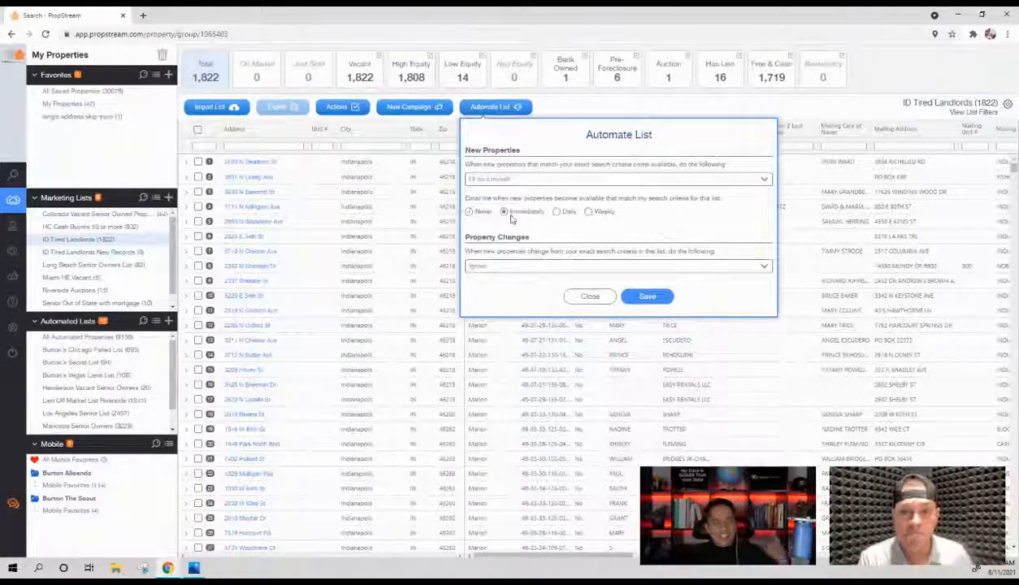
{"action": "left_click", "coordinate": [561, 212]}
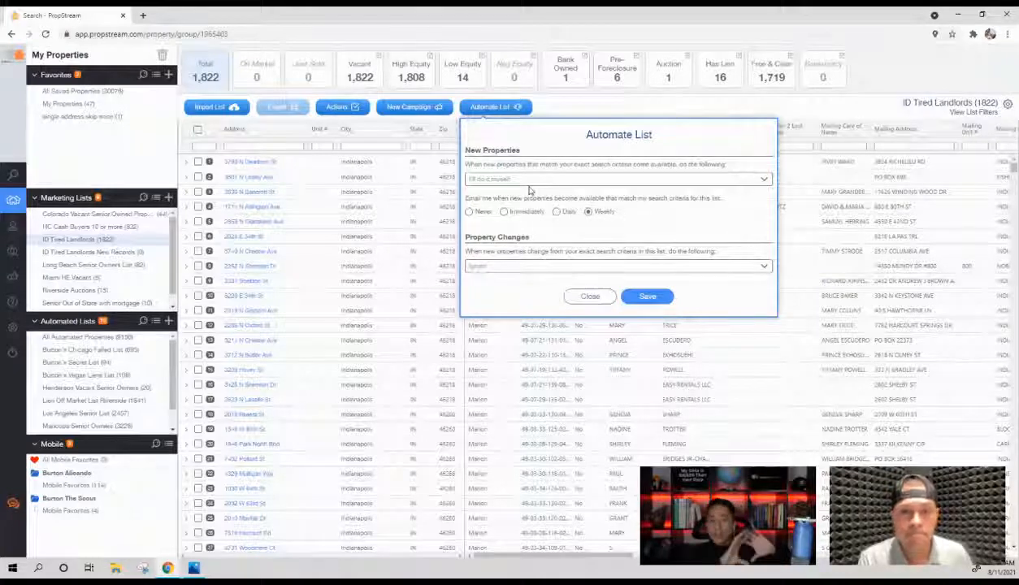
{"action": "left_click", "coordinate": [479, 212]}
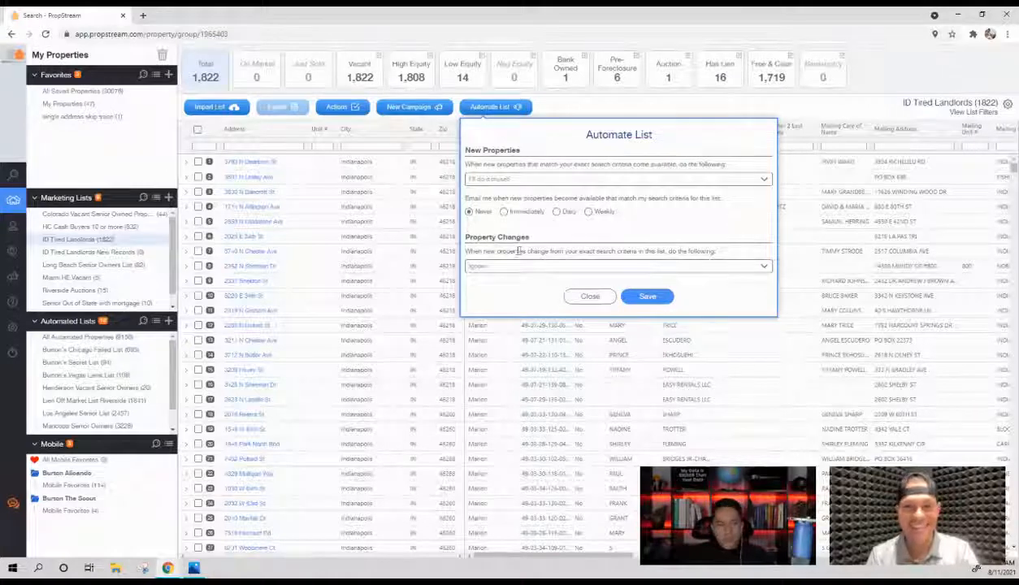
- Try "Move to another list" for property changes, browse the target lists, and leave the automation settings without saving
{"action": "left_click_drag", "start_coordinate": [495, 251], "coordinate": [716, 252]}
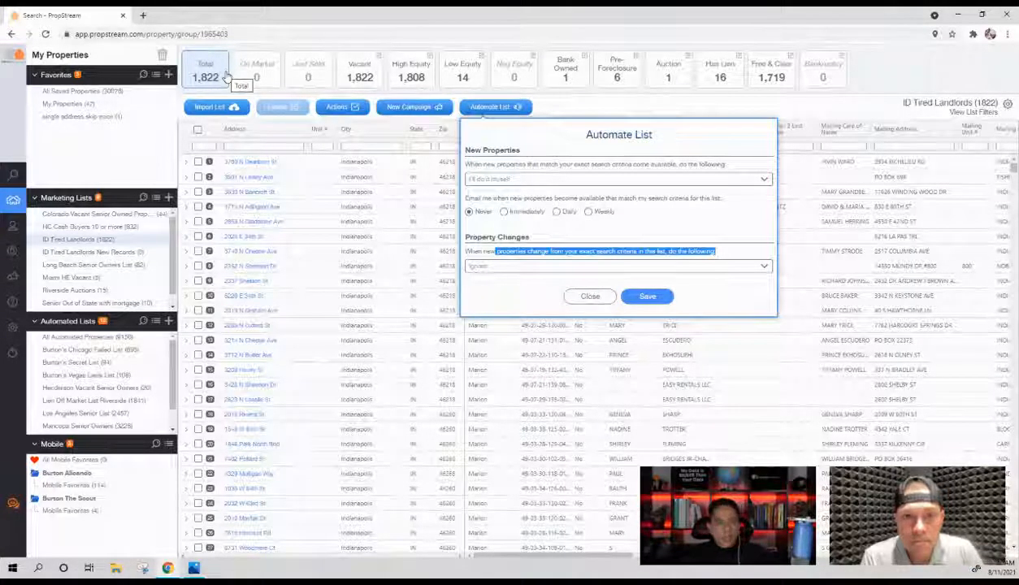
{"action": "left_click", "coordinate": [482, 267]}
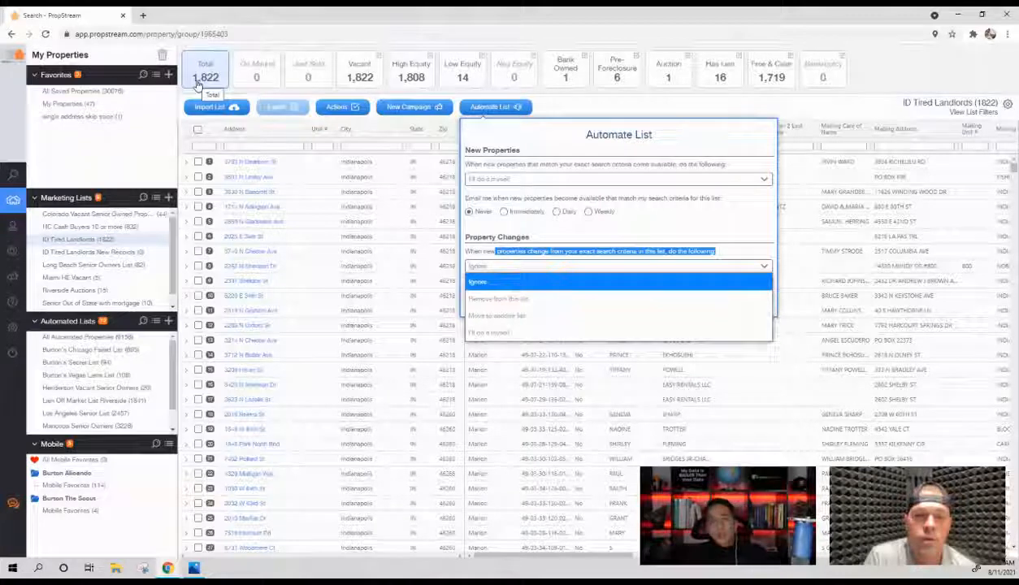
{"action": "left_click", "coordinate": [530, 318]}
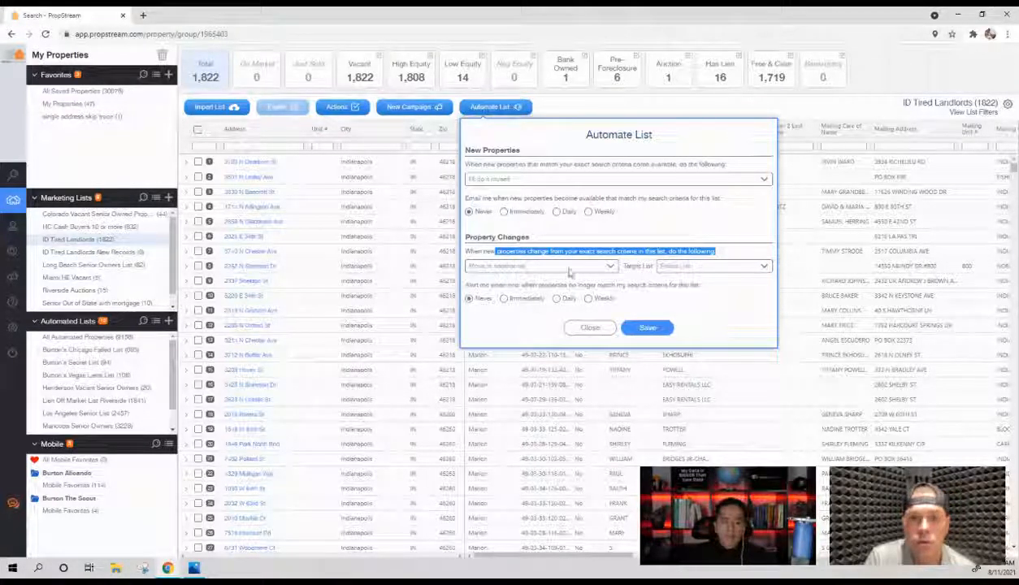
{"action": "left_click", "coordinate": [676, 266]}
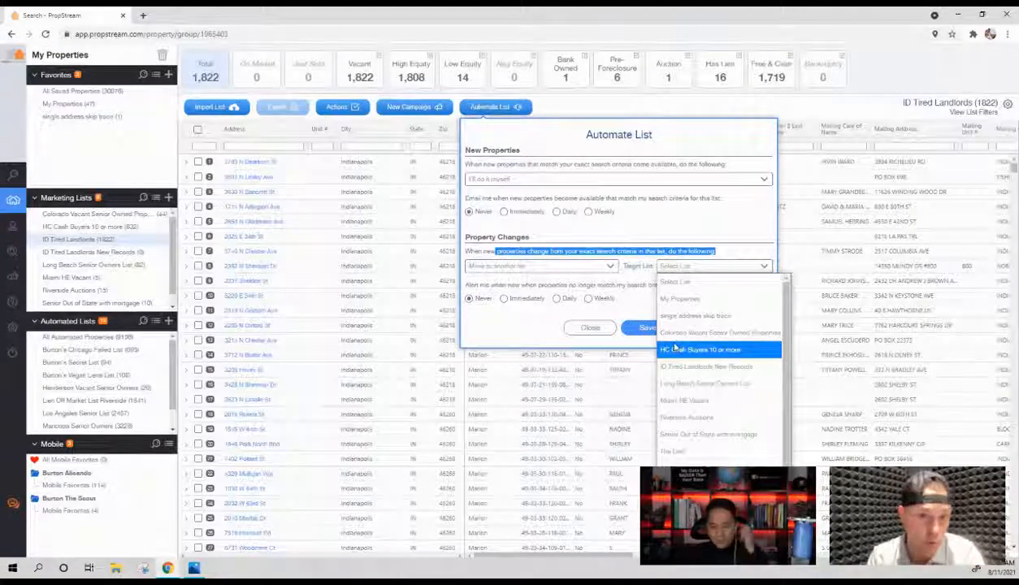
{"action": "left_click", "coordinate": [560, 107]}
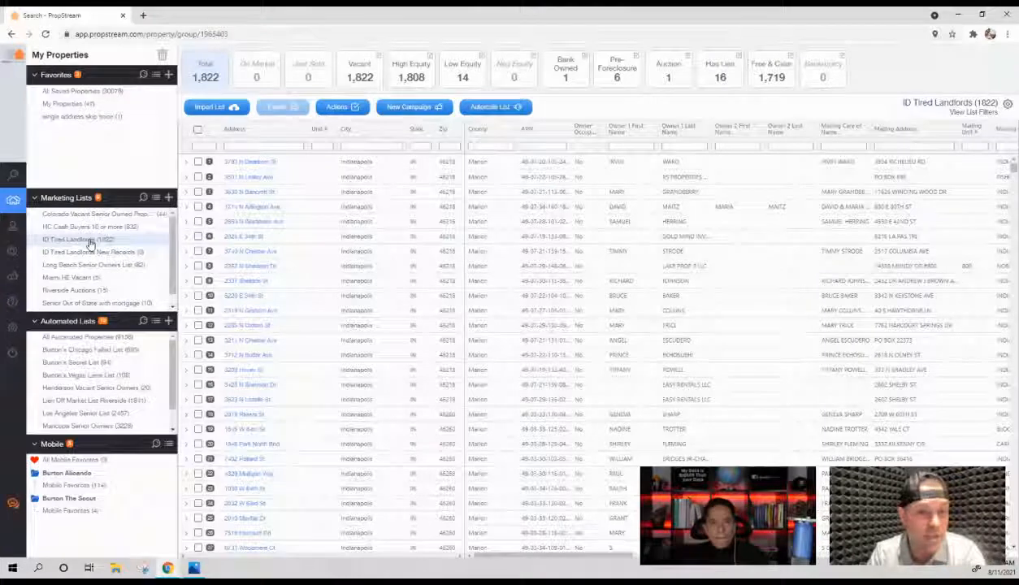
- Create a marketing list named "ID Tired Landlords Old Leads" and reopen the ID Tired Landlords list
{"action": "left_click", "coordinate": [168, 197]}
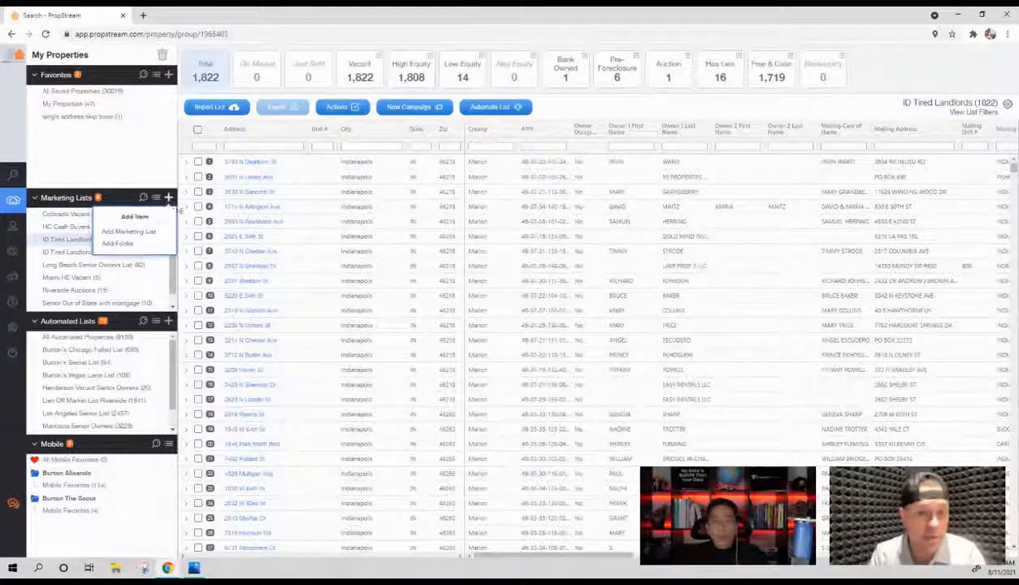
{"action": "left_click", "coordinate": [129, 232]}
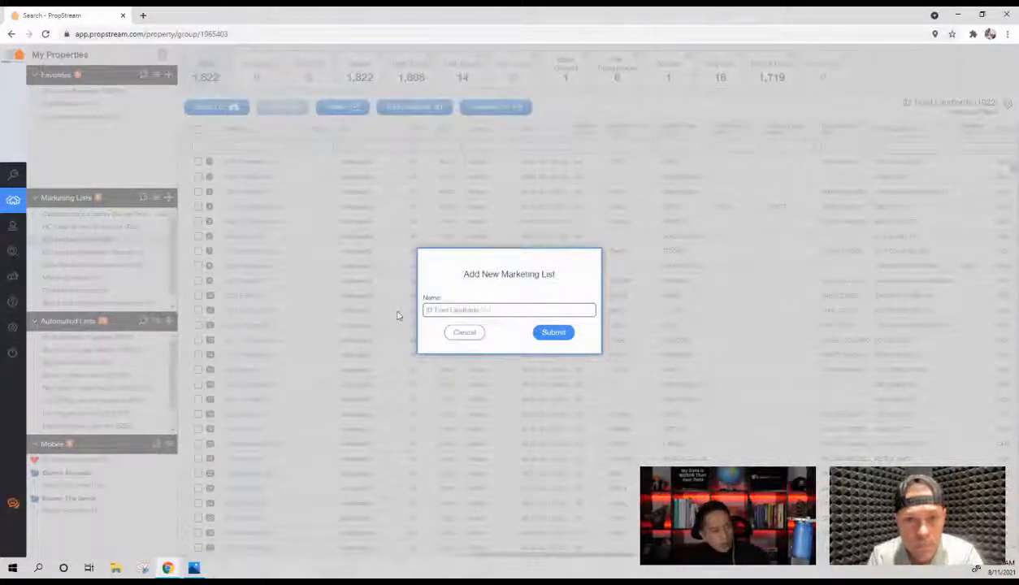
{"action": "left_click", "coordinate": [554, 332]}
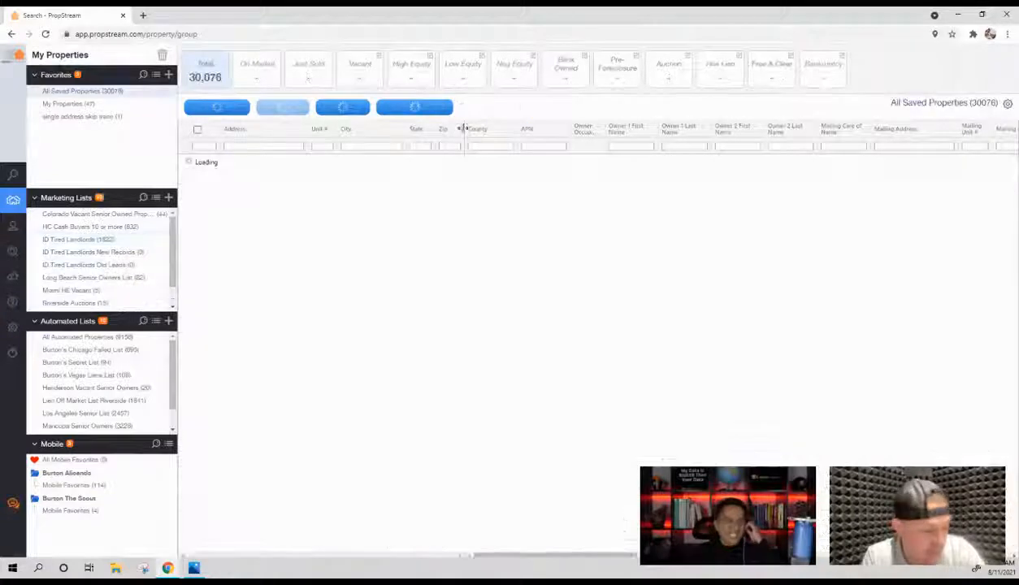
{"action": "left_click", "coordinate": [85, 239]}
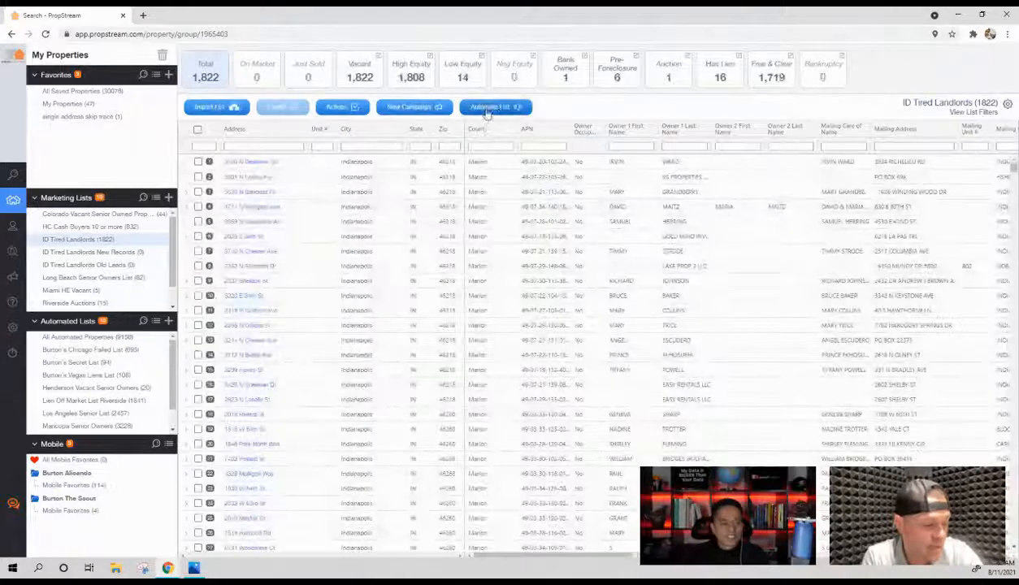
- Try automating ID Tired Landlords so new properties are added to another list, targeting ID Tired Landlords New Records
{"action": "left_click", "coordinate": [486, 111]}
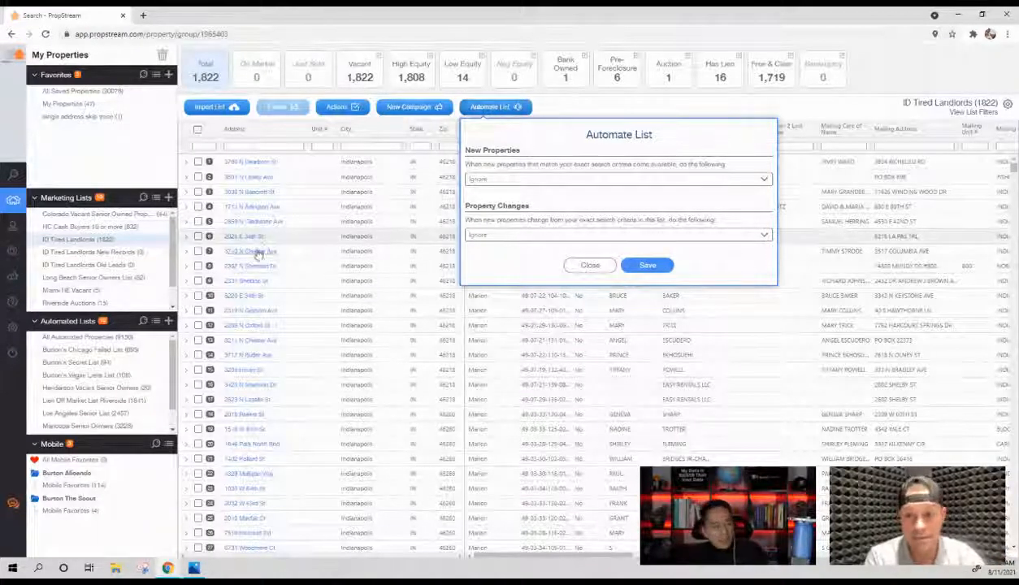
{"action": "left_click", "coordinate": [119, 245]}
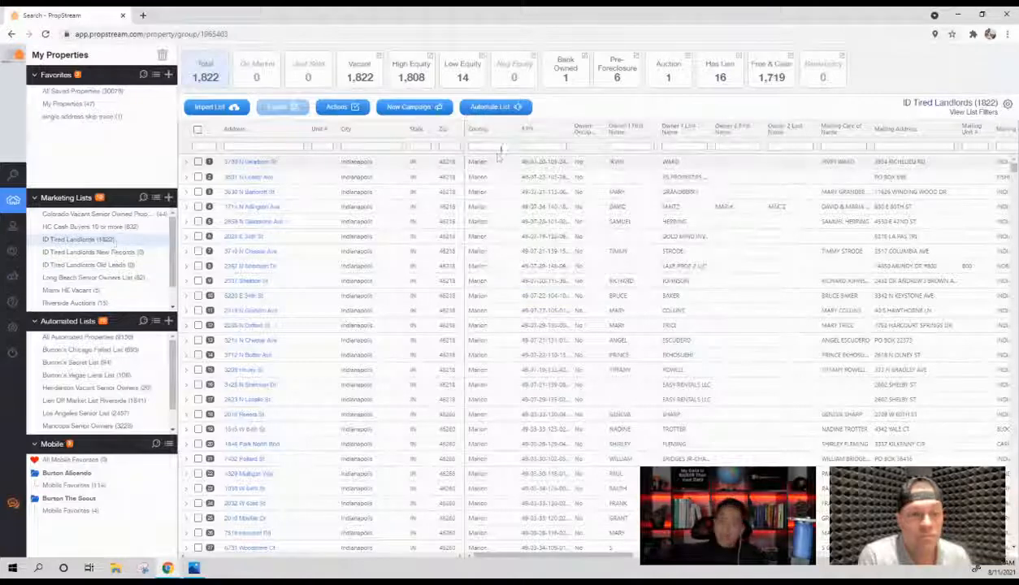
{"action": "left_click", "coordinate": [493, 107]}
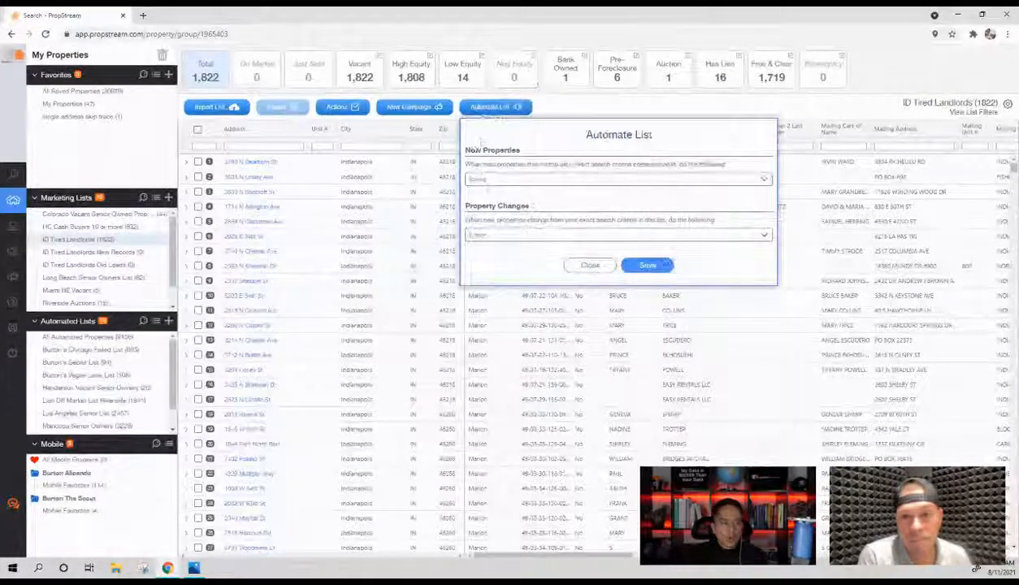
{"action": "left_click_drag", "start_coordinate": [468, 150], "coordinate": [521, 150]}
{"action": "left_click", "coordinate": [512, 179]}
{"action": "left_click", "coordinate": [514, 230]}
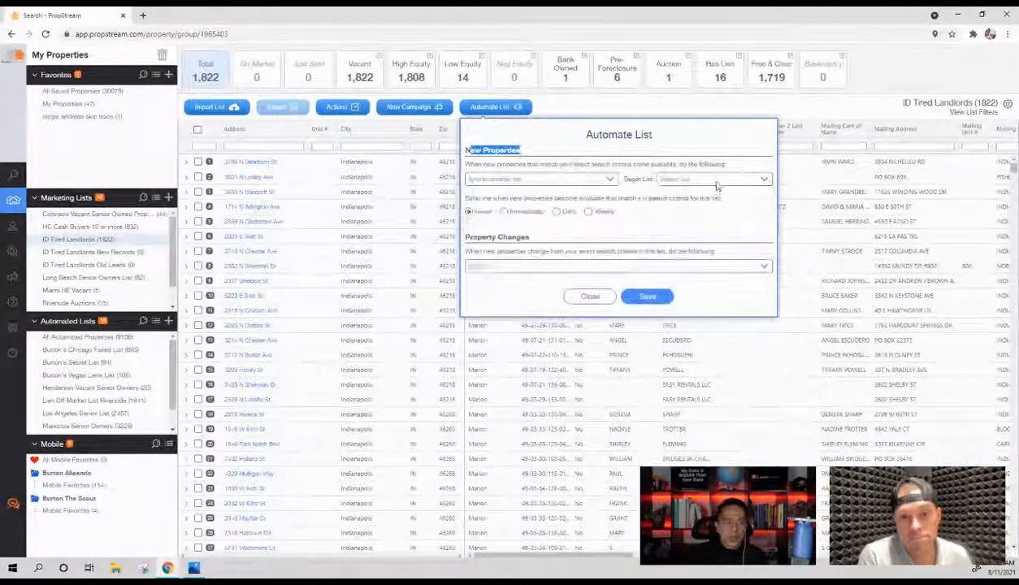
{"action": "left_click", "coordinate": [704, 179]}
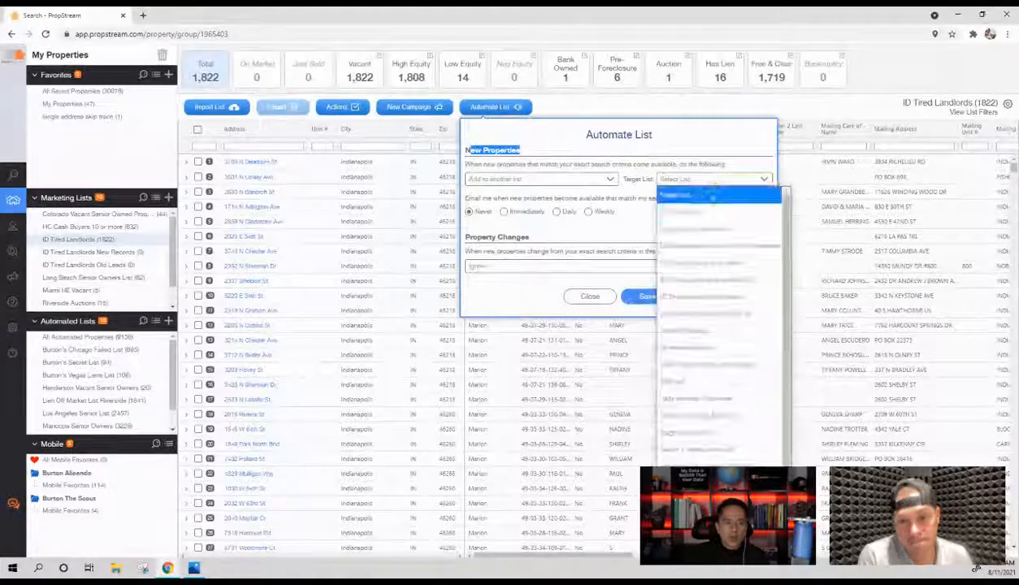
{"action": "left_click", "coordinate": [713, 281]}
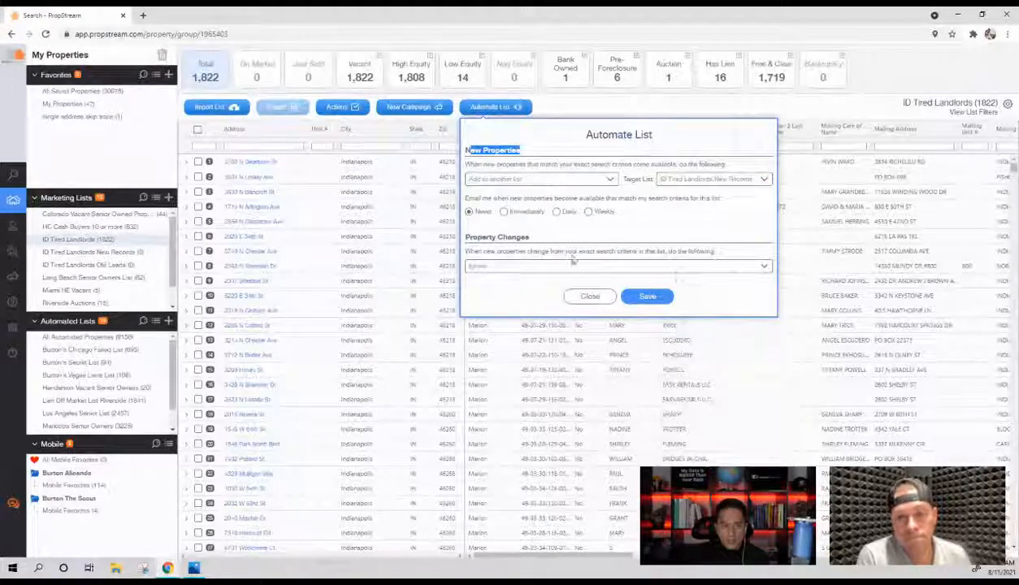
- Try moving properties that no longer match the search criteria to another list, targeting ID Tired Landlords Old Leads
{"action": "left_click", "coordinate": [480, 268]}
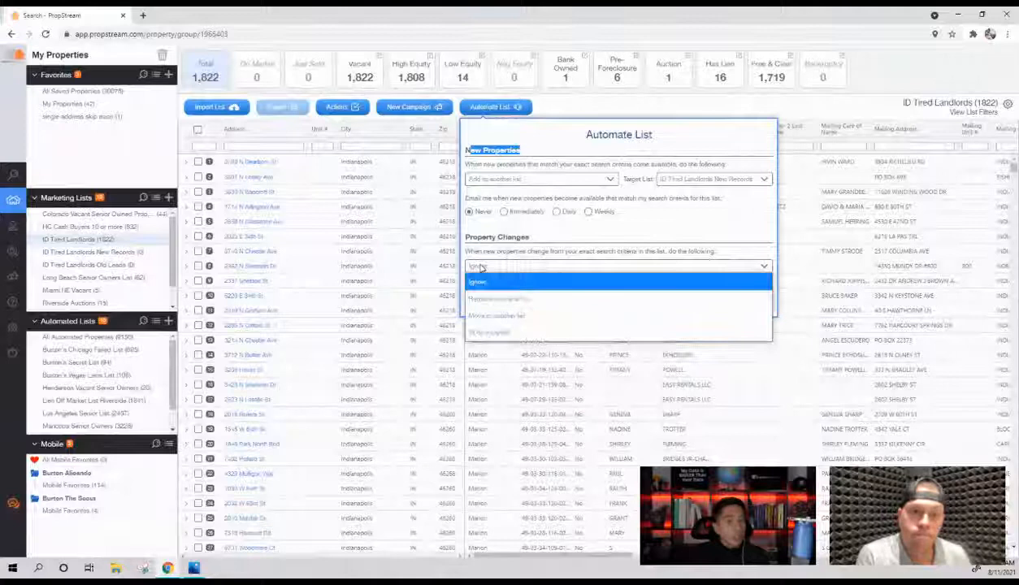
{"action": "left_click", "coordinate": [487, 316]}
{"action": "left_click", "coordinate": [677, 266]}
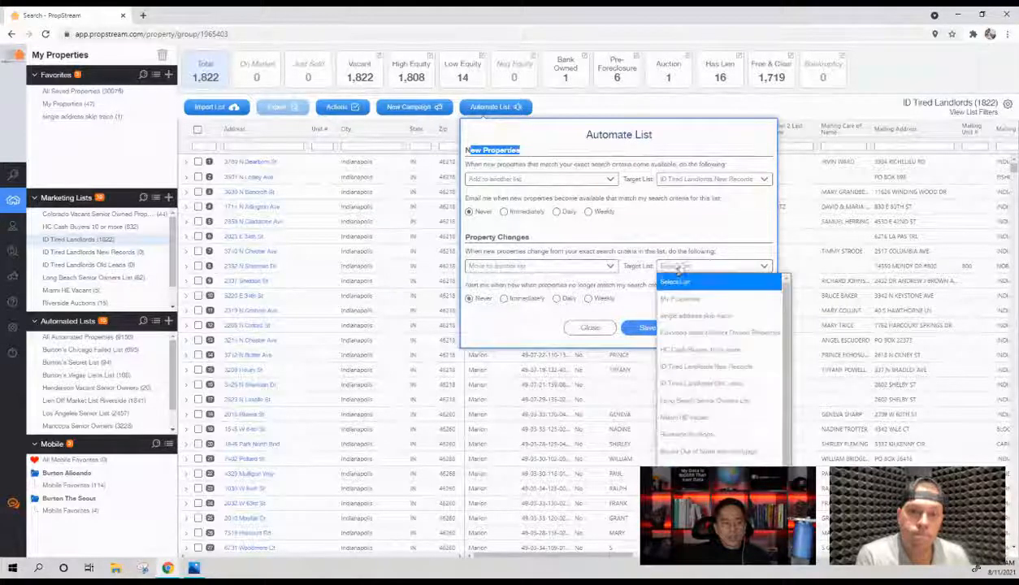
{"action": "left_click", "coordinate": [687, 382]}
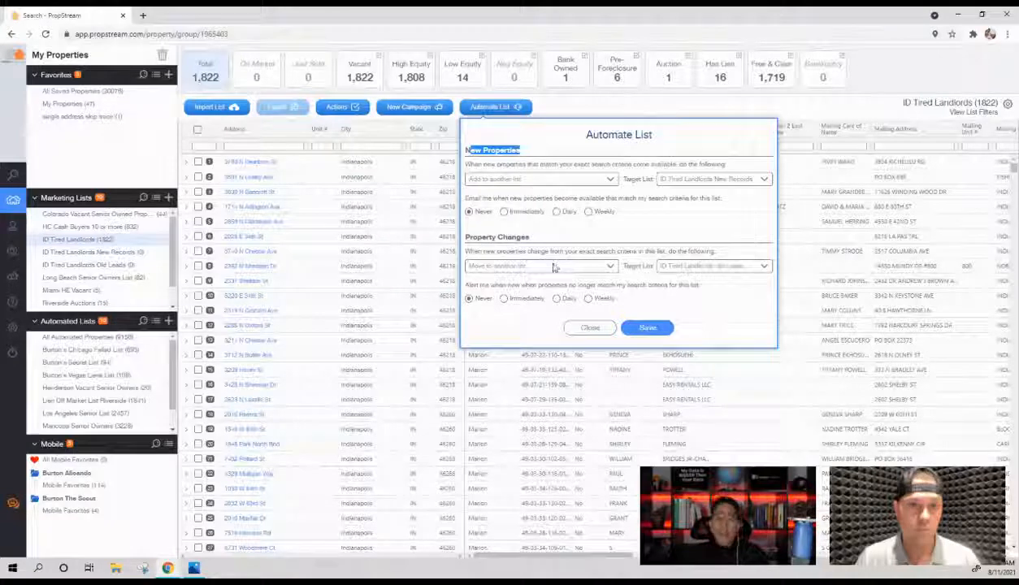
- Set both new properties and property changes to "I'll do it myself" with both alerts at Never, and save the automation
{"action": "left_click", "coordinate": [517, 177]}
{"action": "left_click", "coordinate": [494, 245]}
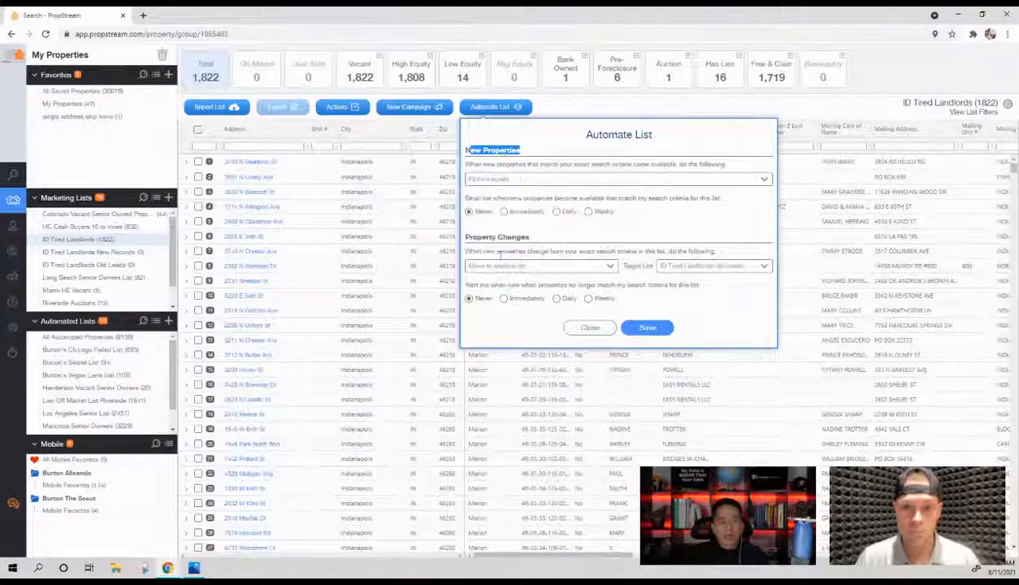
{"action": "left_click", "coordinate": [492, 266]}
{"action": "left_click", "coordinate": [524, 332]}
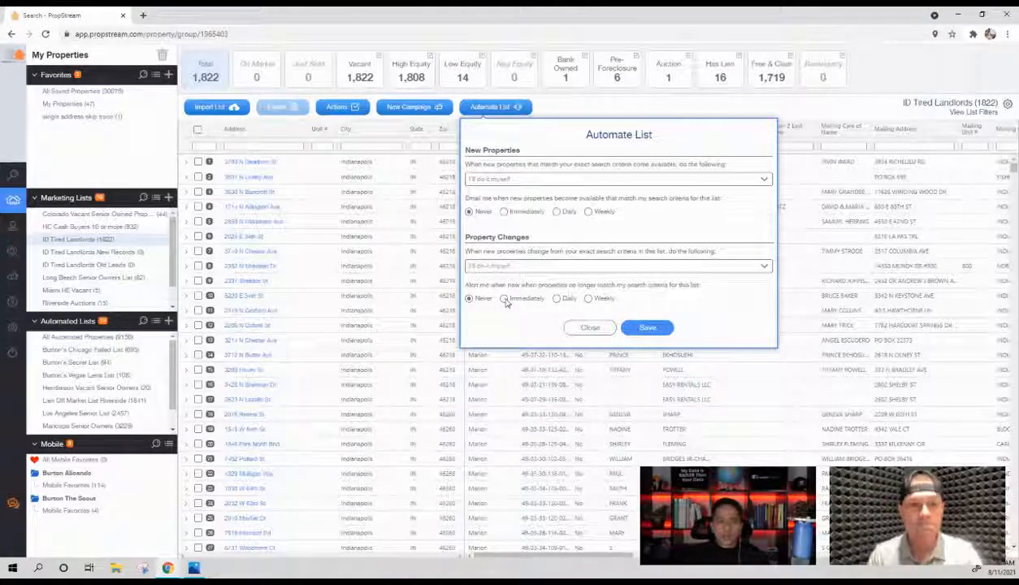
{"action": "left_click", "coordinate": [574, 300]}
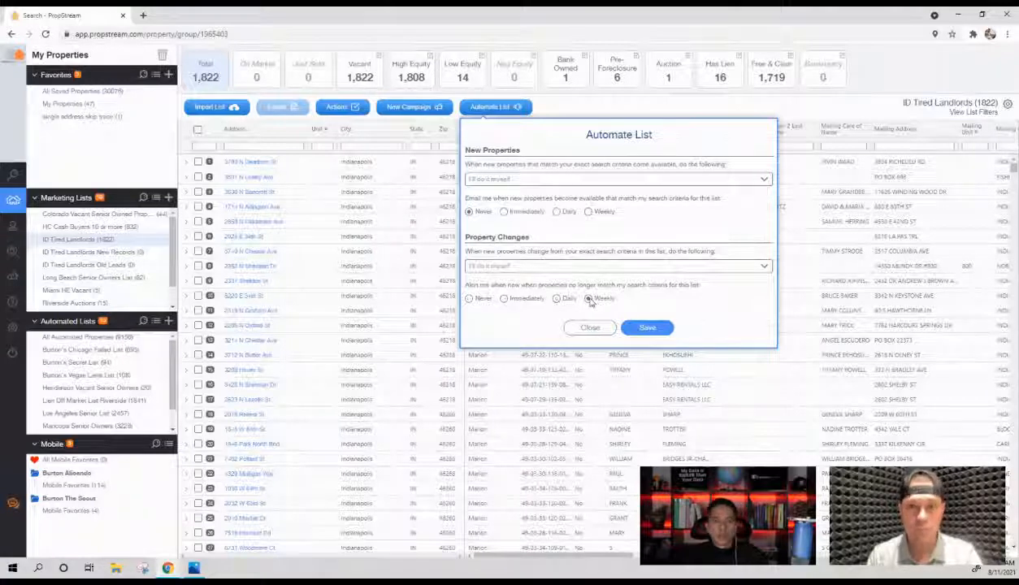
{"action": "left_click", "coordinate": [590, 299]}
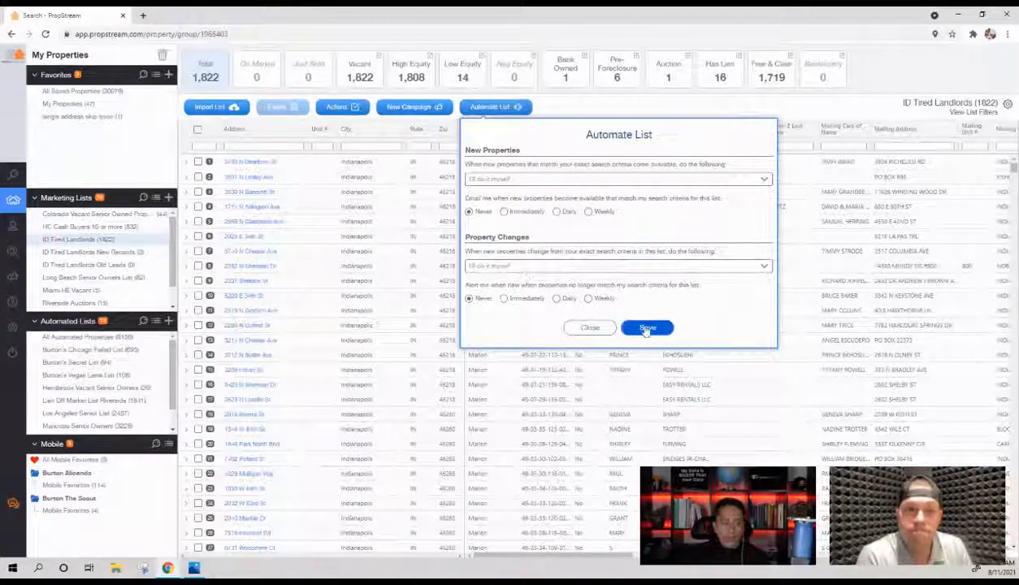
{"action": "left_click", "coordinate": [646, 328]}
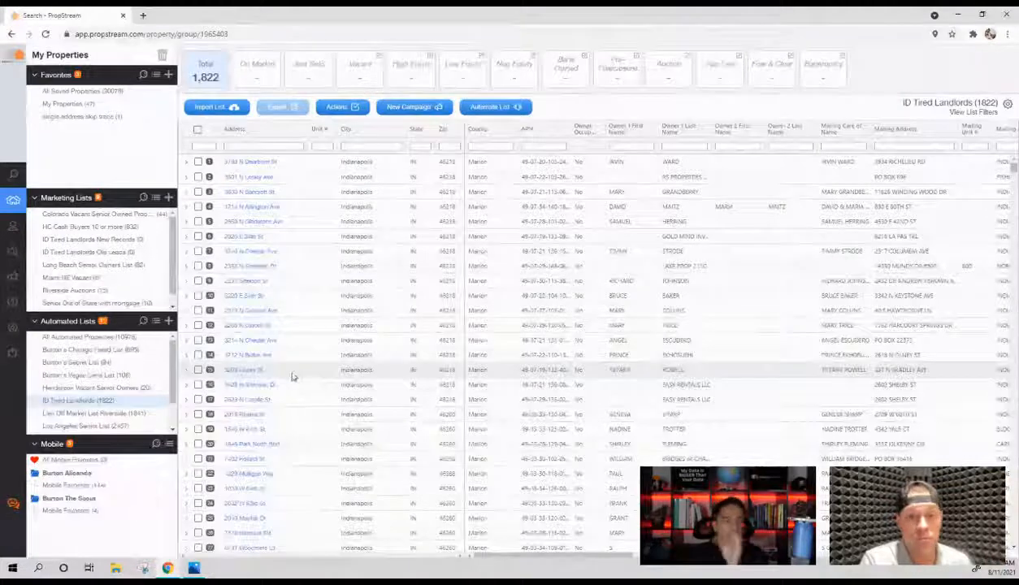
- Return to My Properties and open ID Tired Landlords from the automated lists
{"action": "left_click", "coordinate": [28, 358]}
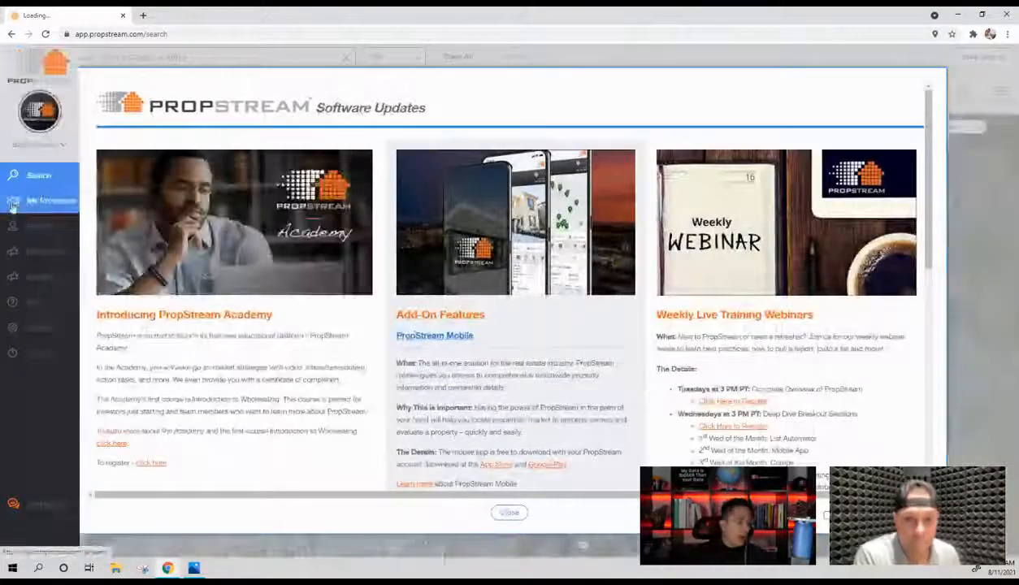
{"action": "left_click", "coordinate": [11, 205]}
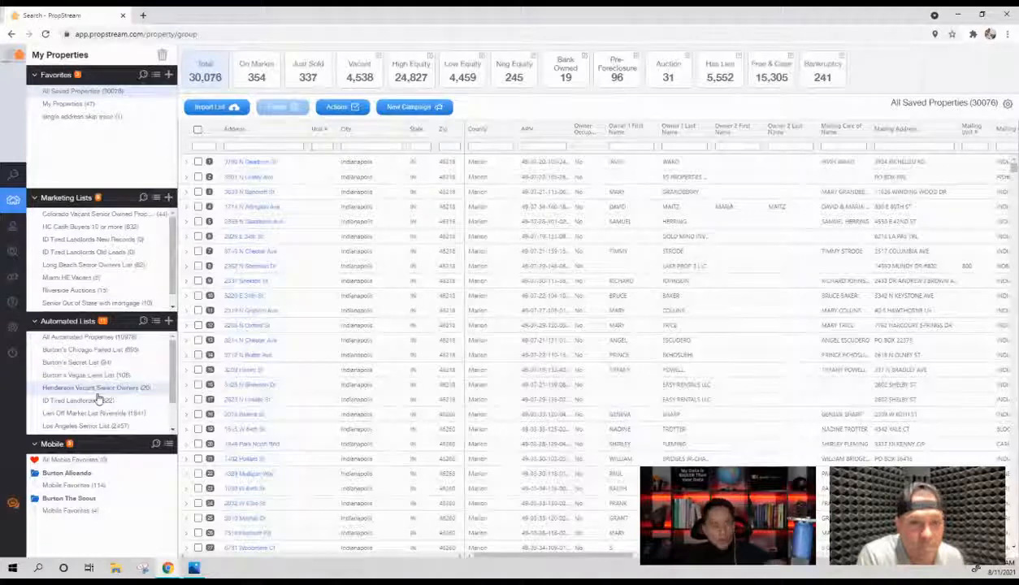
{"action": "left_click", "coordinate": [96, 400]}
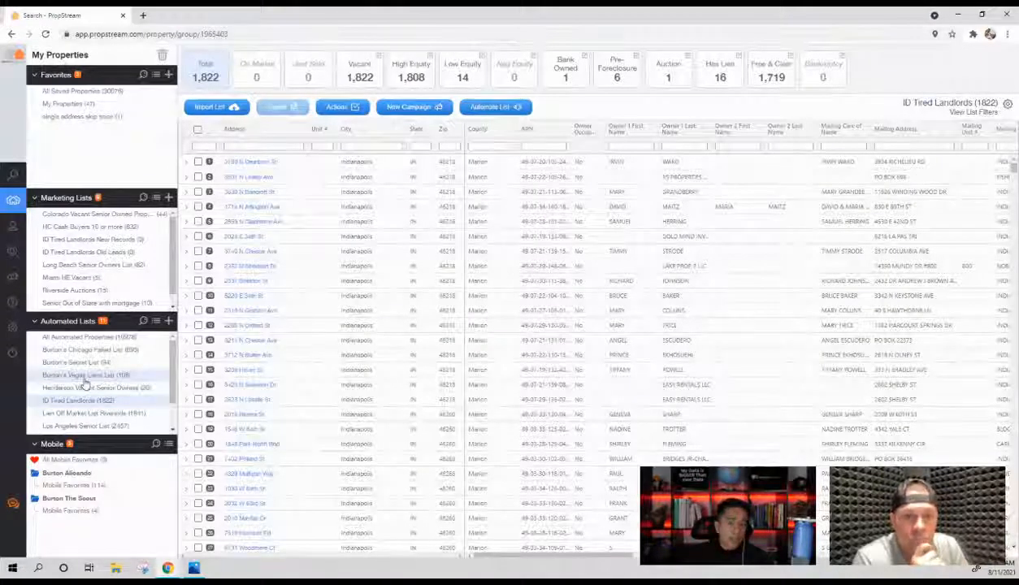
- Open the automated Vegas Liens List and show its removed properties
{"action": "left_click", "coordinate": [84, 377]}
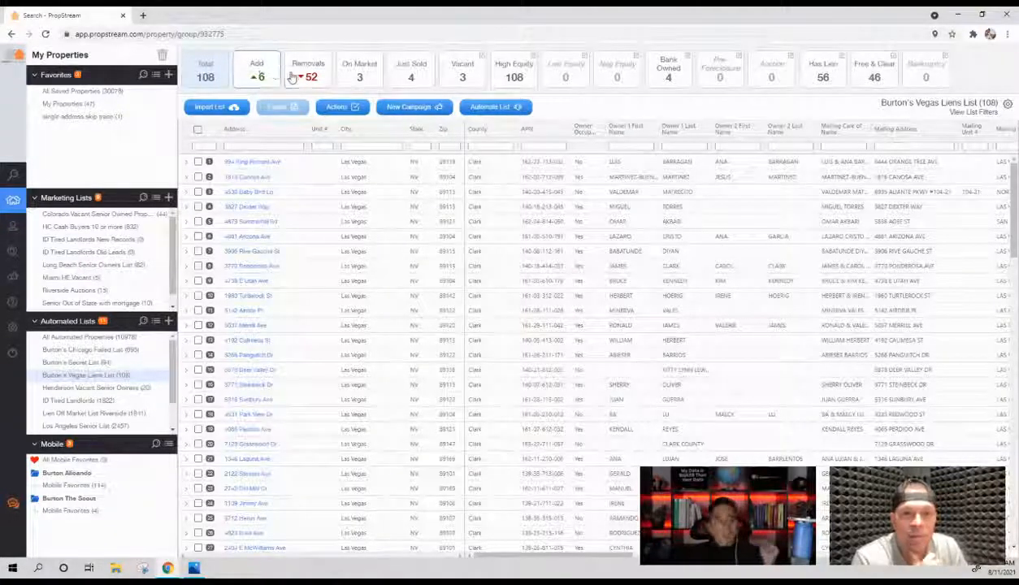
{"action": "left_click", "coordinate": [301, 75]}
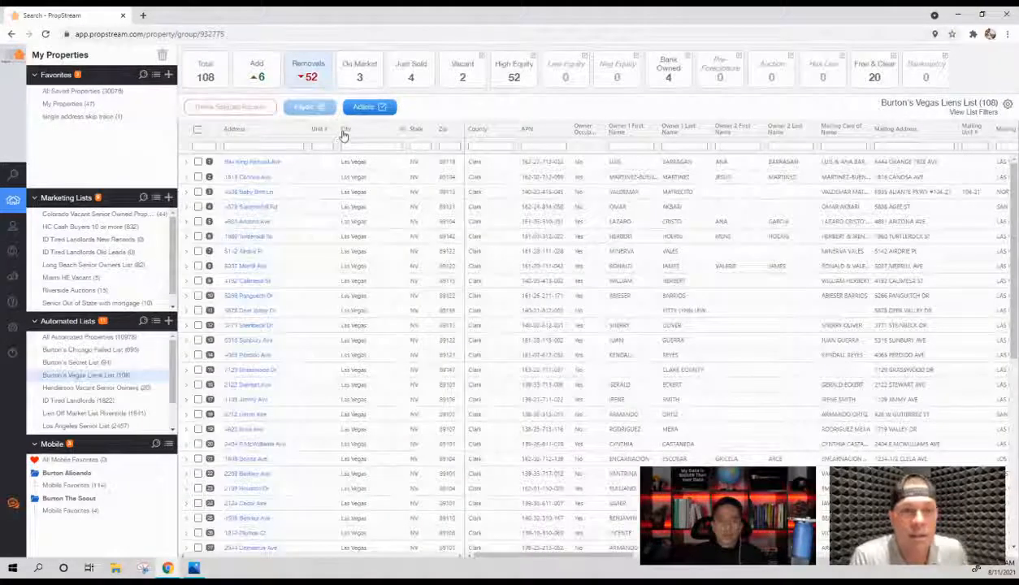
- Review the Vegas Liens List's search filters, and examine the dates added across all of its properties
{"action": "left_click", "coordinate": [978, 113]}
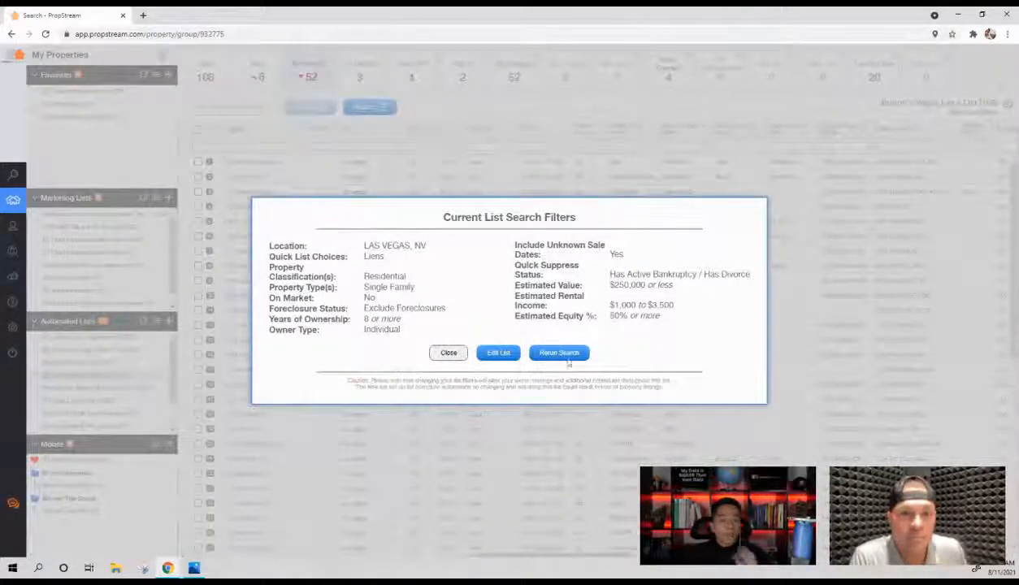
{"action": "left_click", "coordinate": [448, 353]}
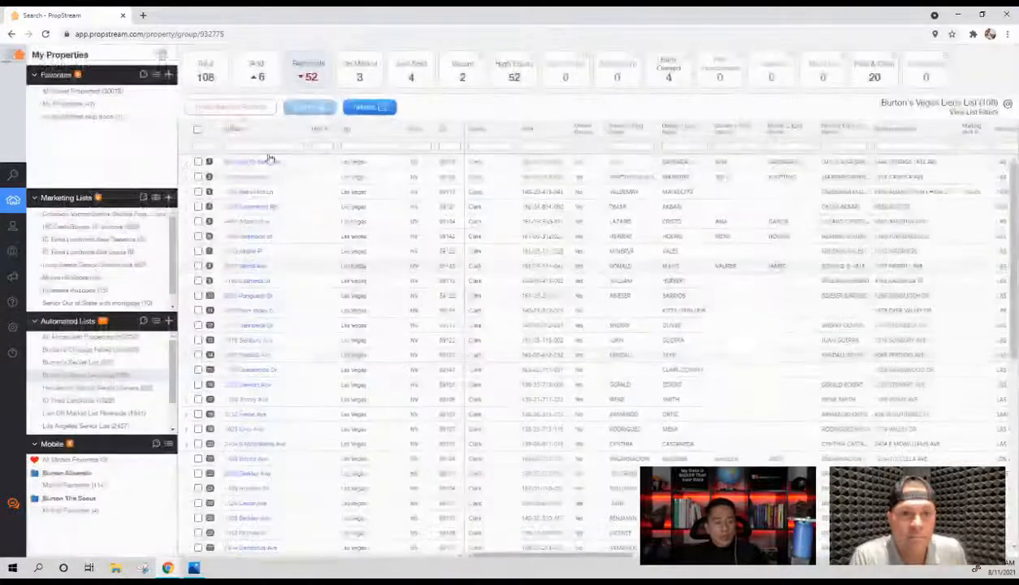
{"action": "left_click", "coordinate": [211, 83]}
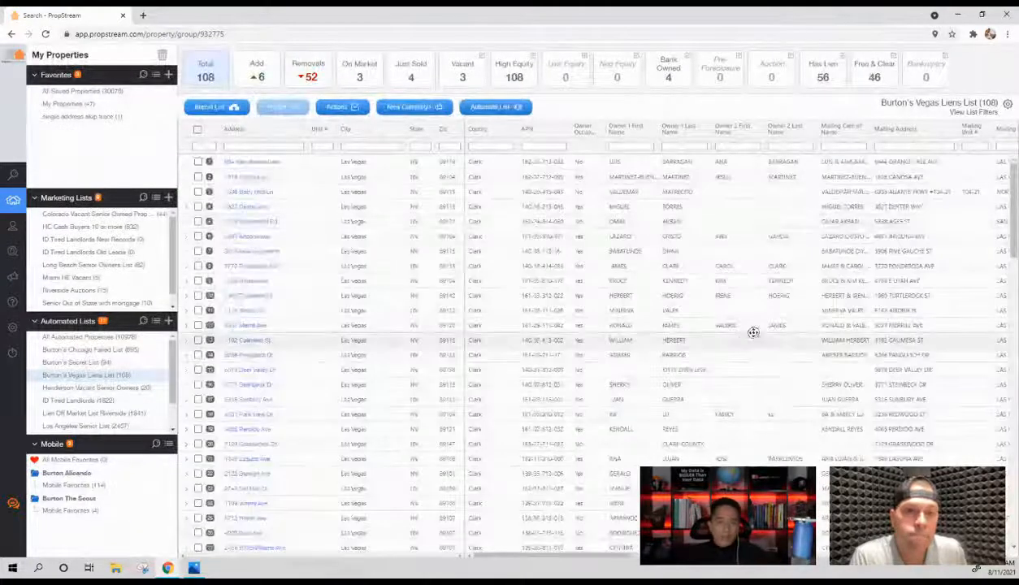
{"action": "scroll", "coordinate": [854, 309], "scroll_direction": "right", "scroll_amount": 5}
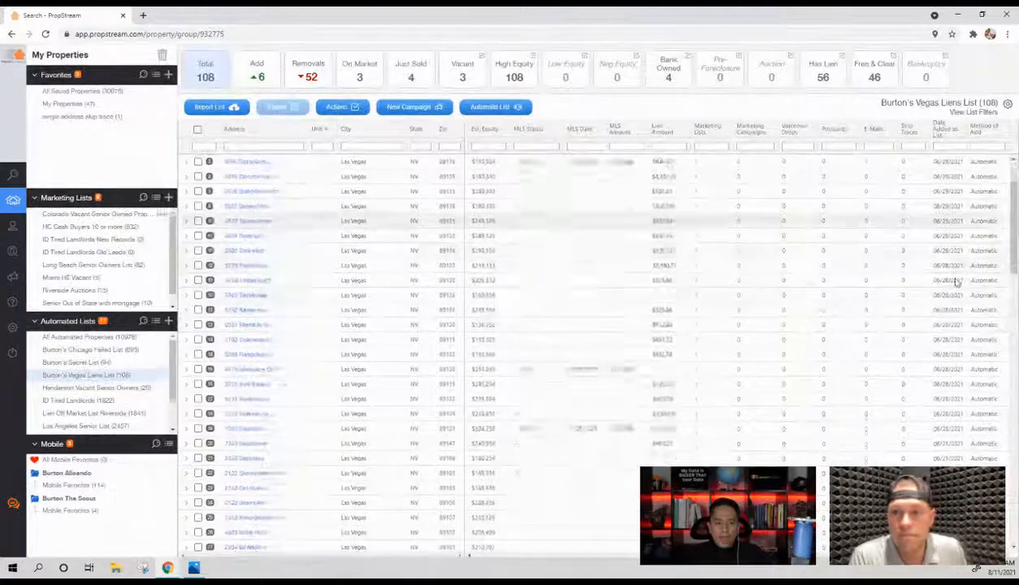
{"action": "scroll", "coordinate": [957, 282], "scroll_direction": "down", "scroll_amount": 1}
{"action": "left_click_drag", "start_coordinate": [954, 359], "coordinate": [929, 360]}
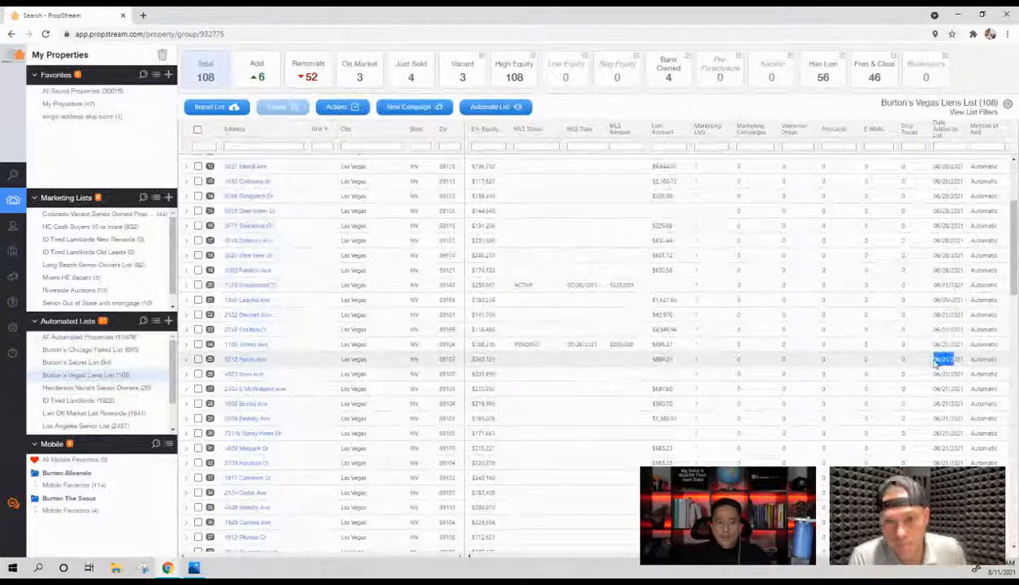
{"action": "scroll", "coordinate": [934, 364], "scroll_direction": "down", "scroll_amount": 4}
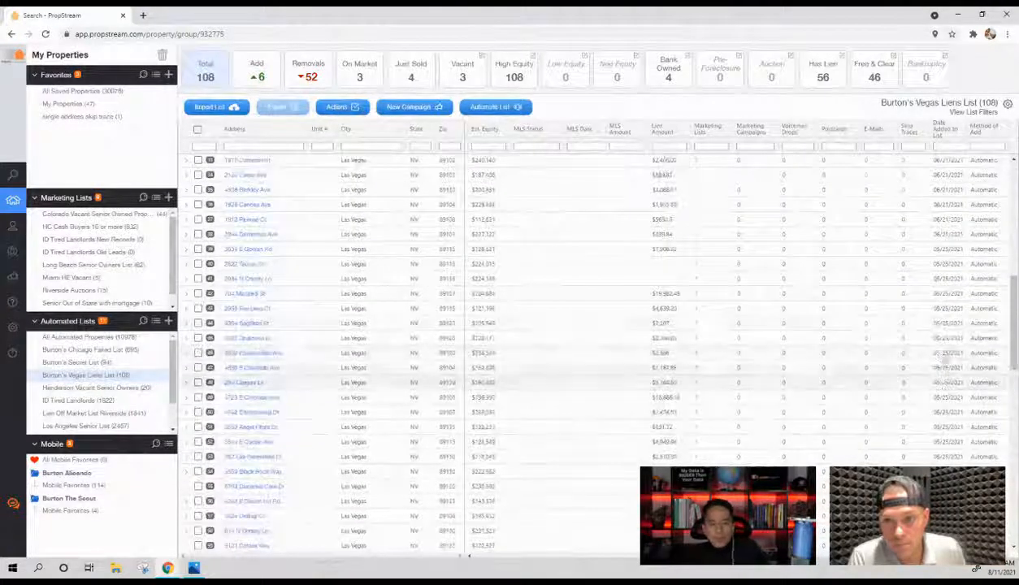
{"action": "left_click_drag", "start_coordinate": [964, 308], "coordinate": [940, 309]}
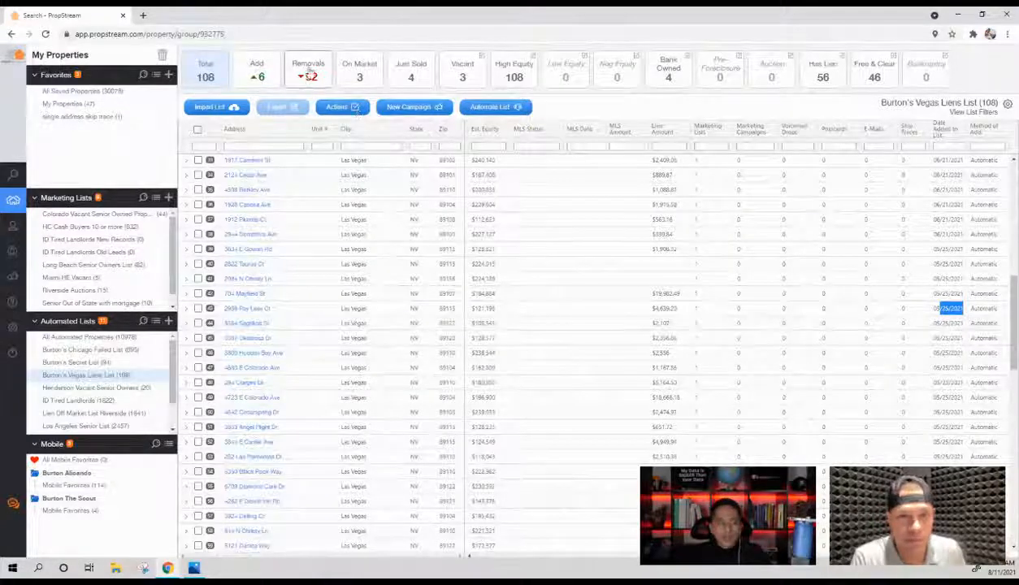
- Compare the removed properties of the Vegas Liens List with its added properties
{"action": "left_click", "coordinate": [309, 74]}
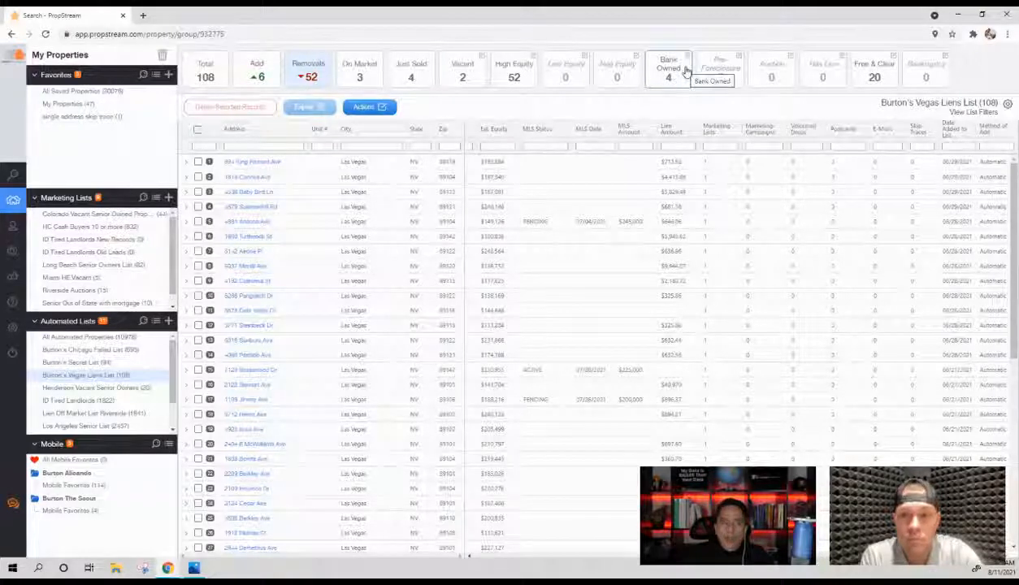
{"action": "left_click", "coordinate": [274, 77]}
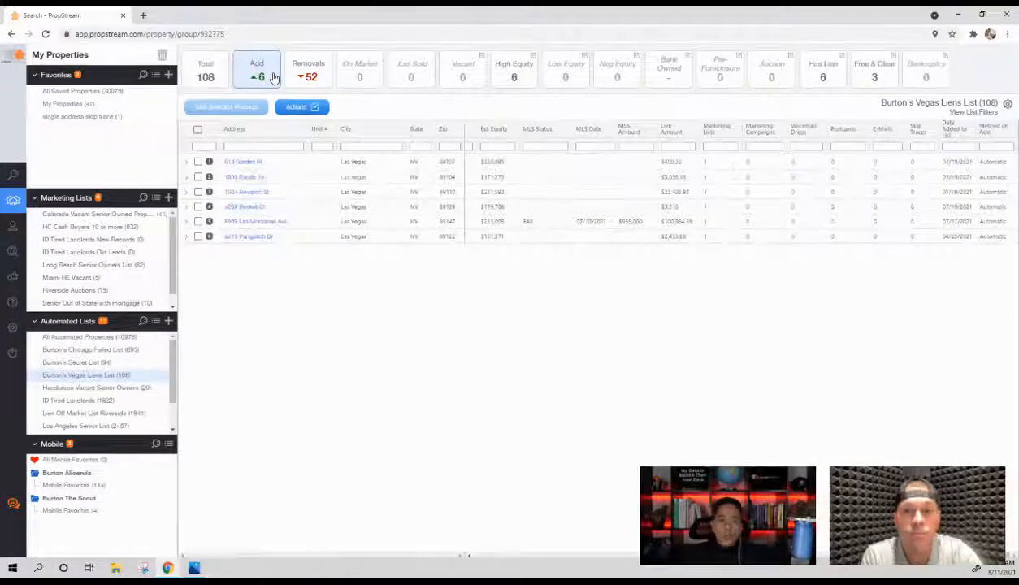
{"action": "left_click", "coordinate": [313, 76]}
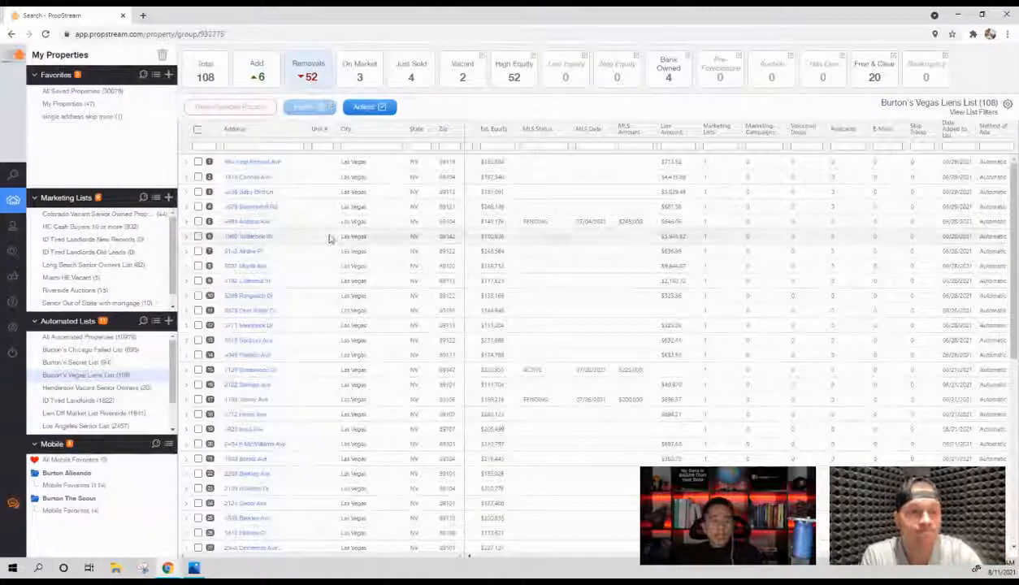
- Open All Automated Properties and start the Windows Calculator
{"action": "left_click", "coordinate": [97, 338]}
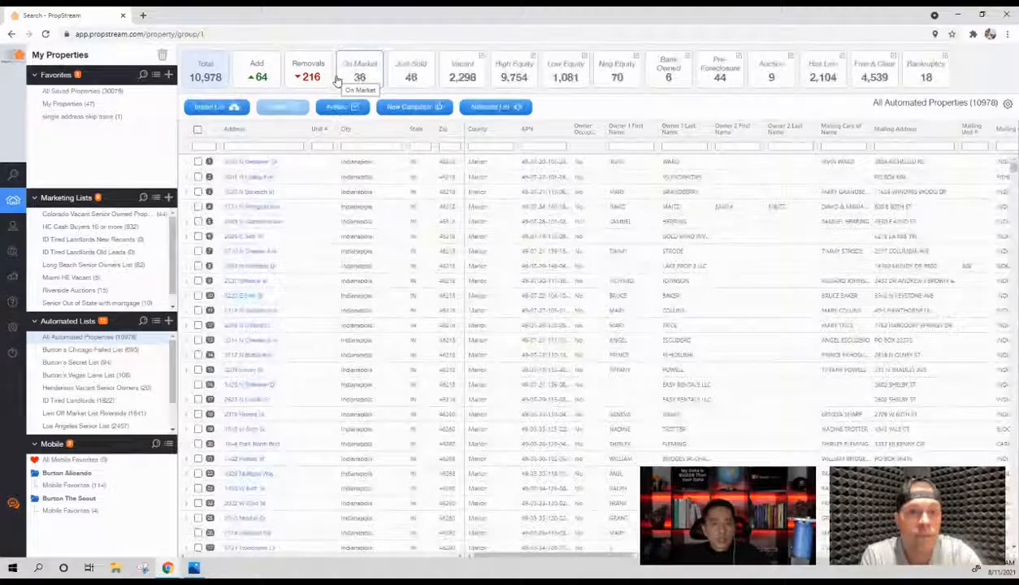
{"action": "left_click", "coordinate": [12, 567]}
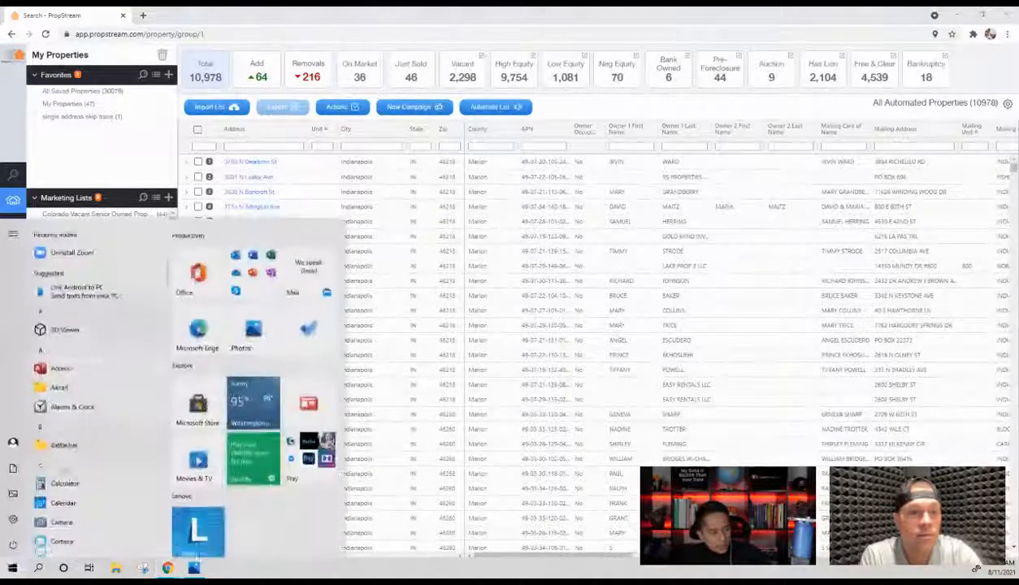
{"action": "left_click", "coordinate": [81, 483]}
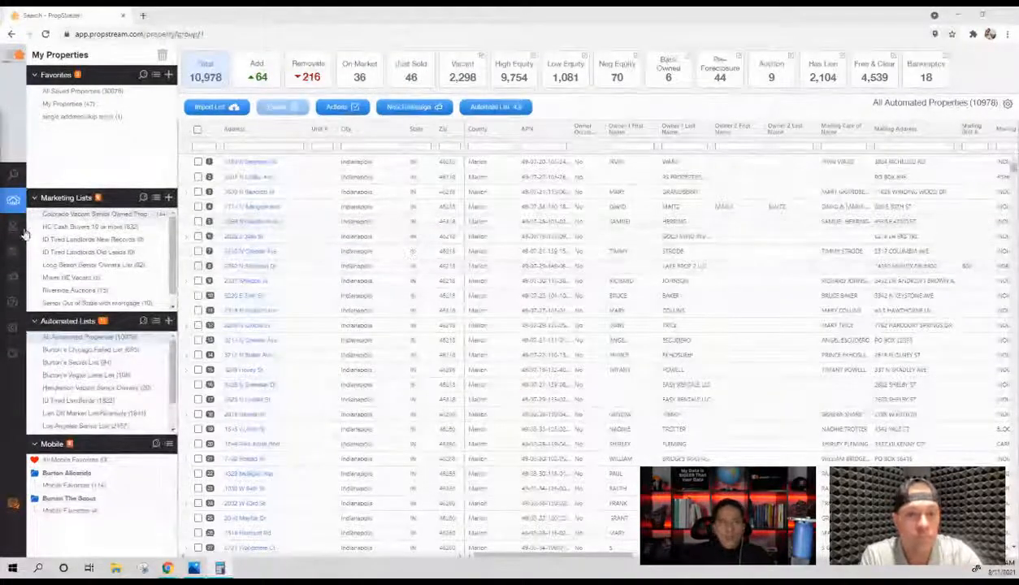
- Show the removed properties across all automated lists, with every record selected and the selection cleared again
{"action": "left_click", "coordinate": [304, 71]}
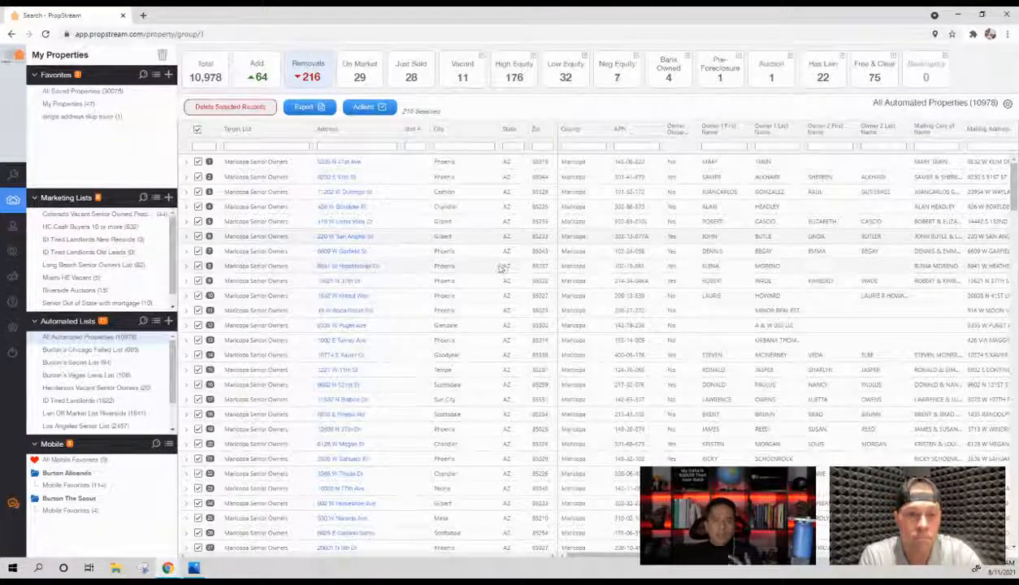
{"action": "left_click", "coordinate": [198, 131]}
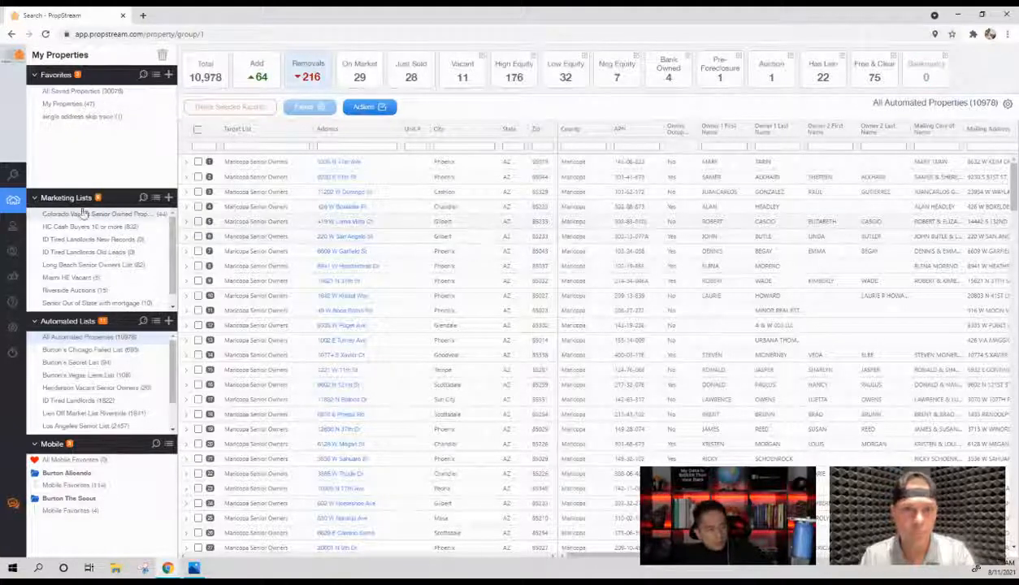
- Go to the property search page, look over the filter options and close them
{"action": "left_click", "coordinate": [24, 185]}
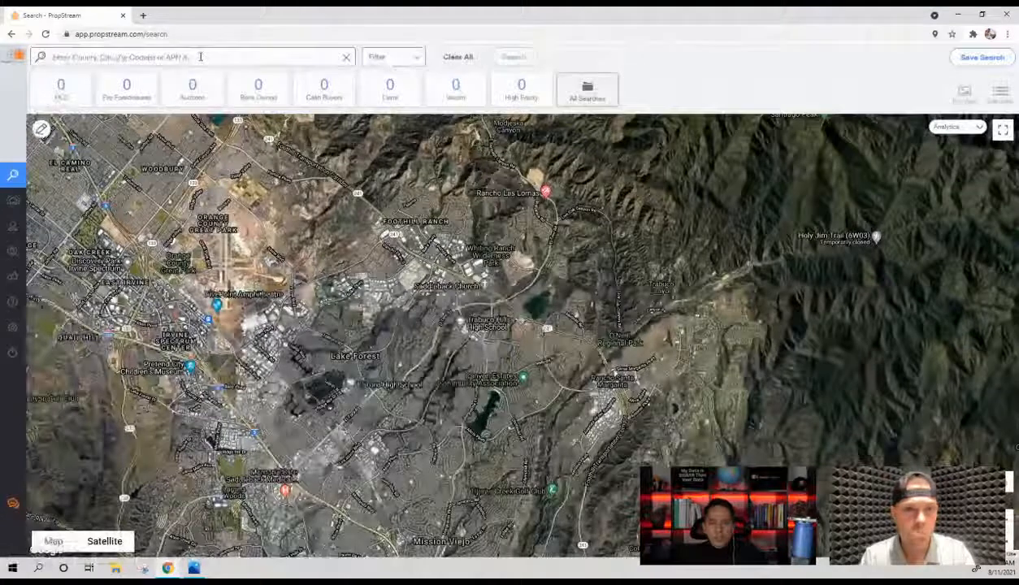
{"action": "left_click", "coordinate": [410, 61]}
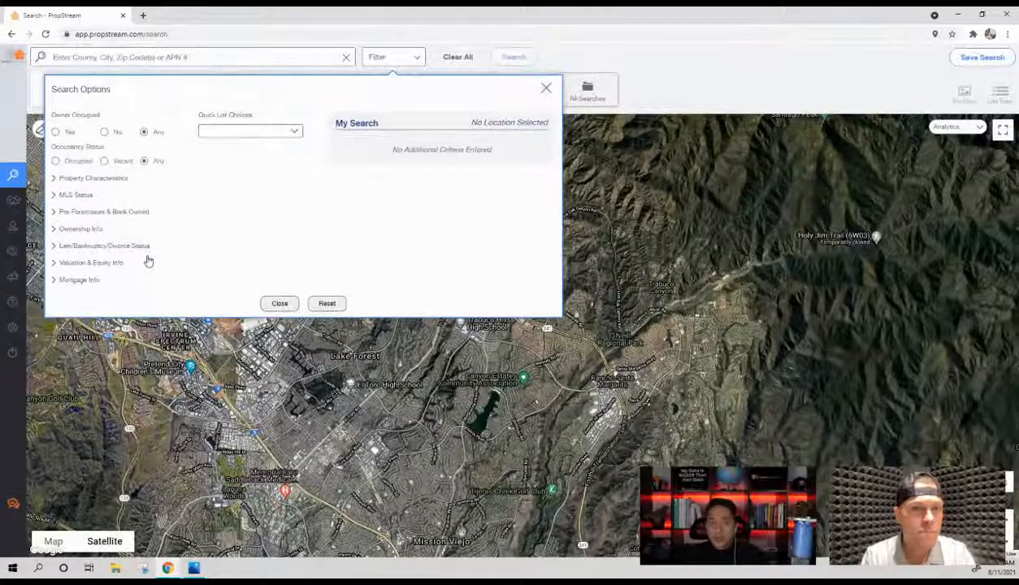
{"action": "left_click", "coordinate": [404, 65]}
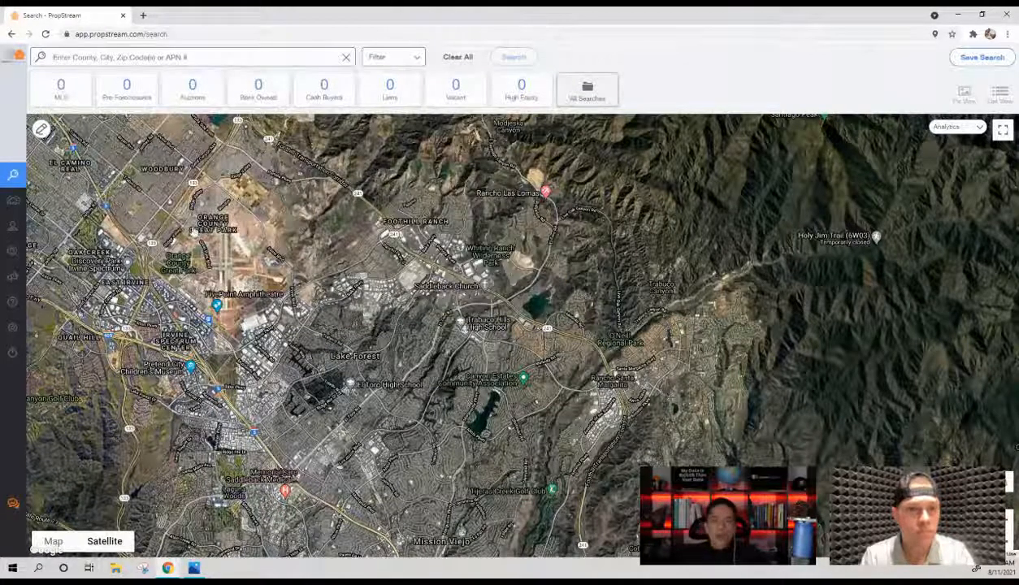
- Return to My Properties, reload the page, and dismiss the Software Updates notice
{"action": "left_click", "coordinate": [33, 203]}
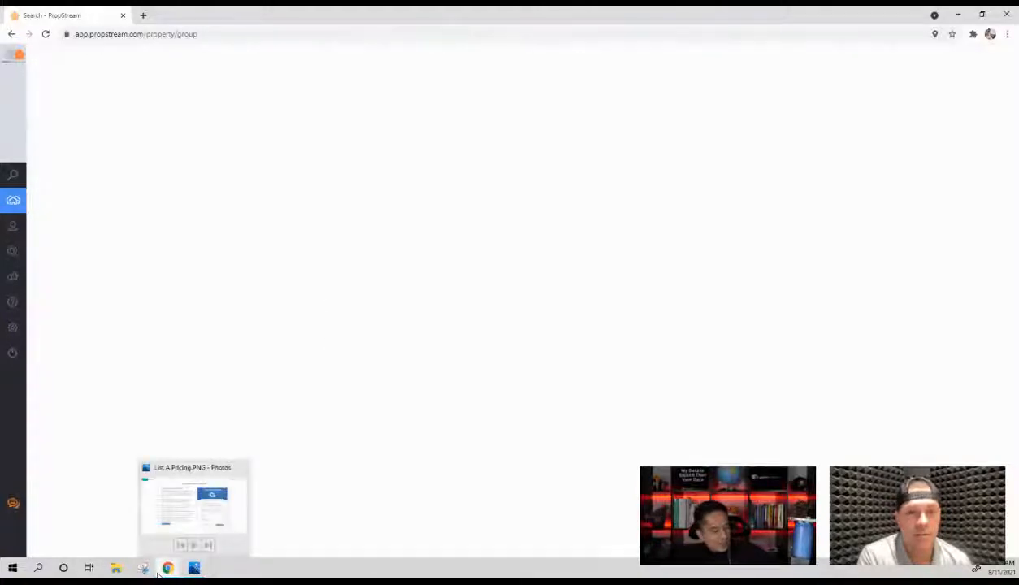
{"action": "mouse_move", "coordinate": [160, 573]}
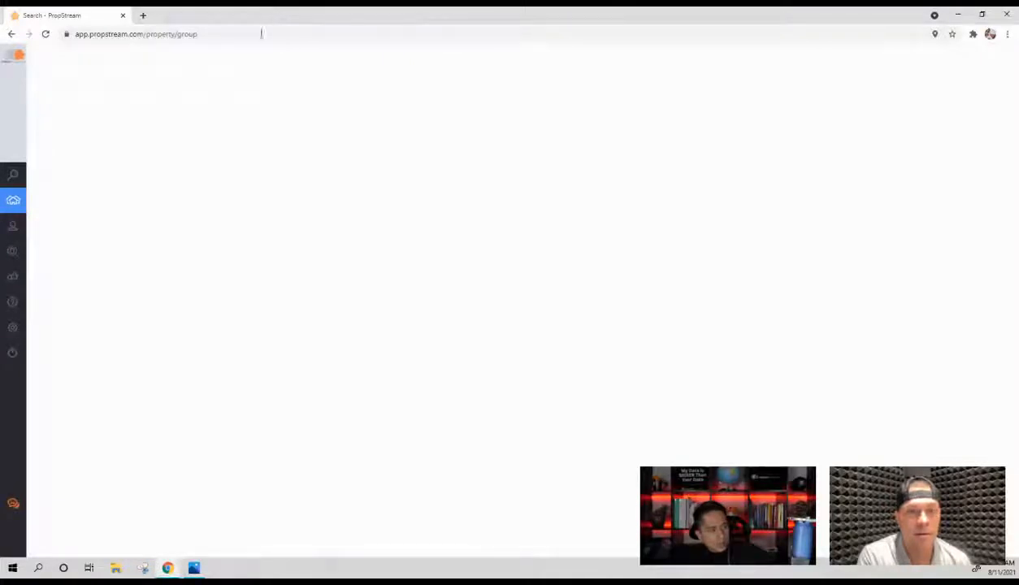
{"action": "mouse_move", "coordinate": [18, 208]}
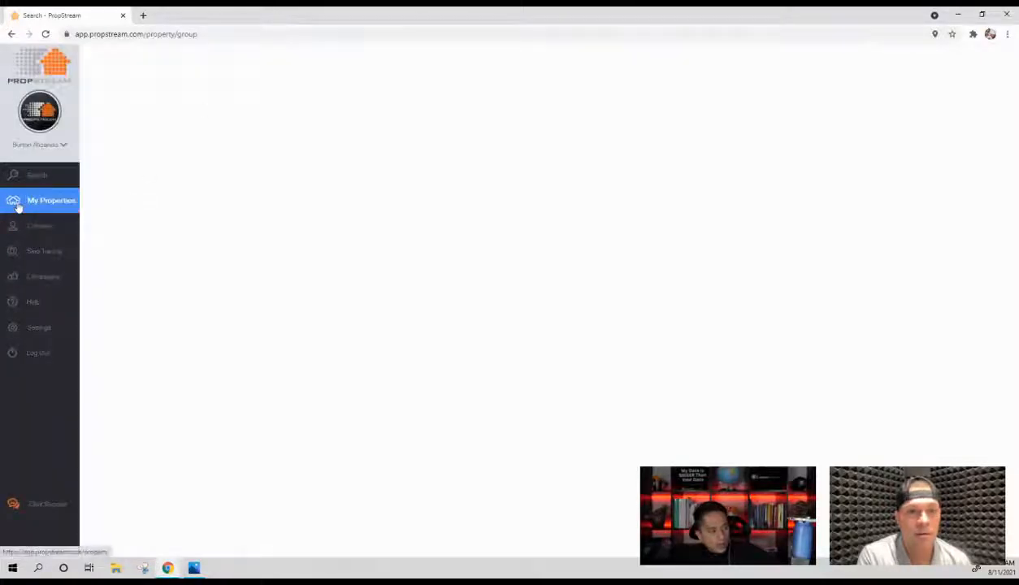
{"action": "left_click", "coordinate": [46, 36]}
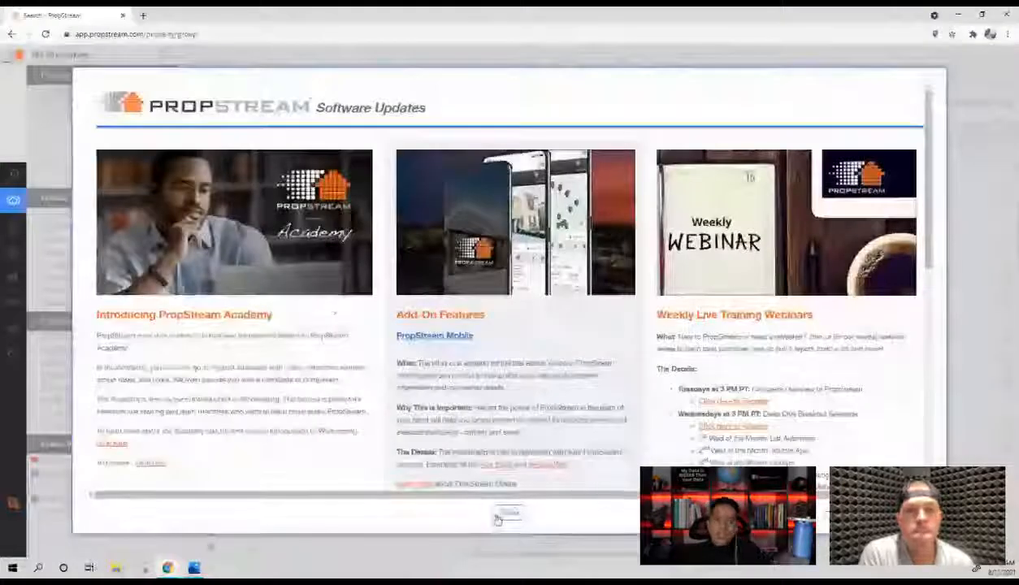
{"action": "left_click", "coordinate": [497, 513]}
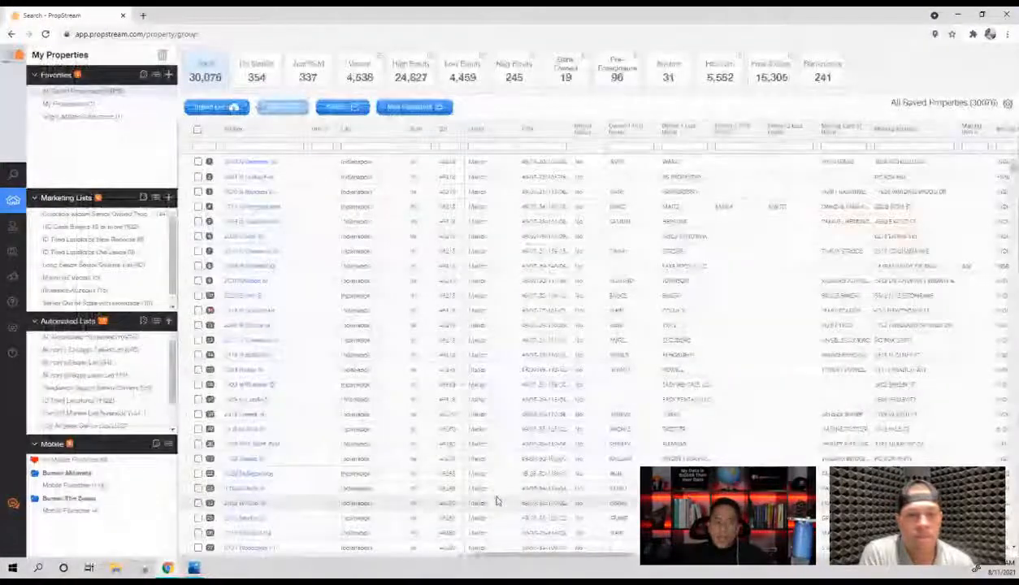
- Select all Low Equity properties in the ID Tired Landlords automated list and look over the actions available for them
{"action": "left_click", "coordinate": [97, 402]}
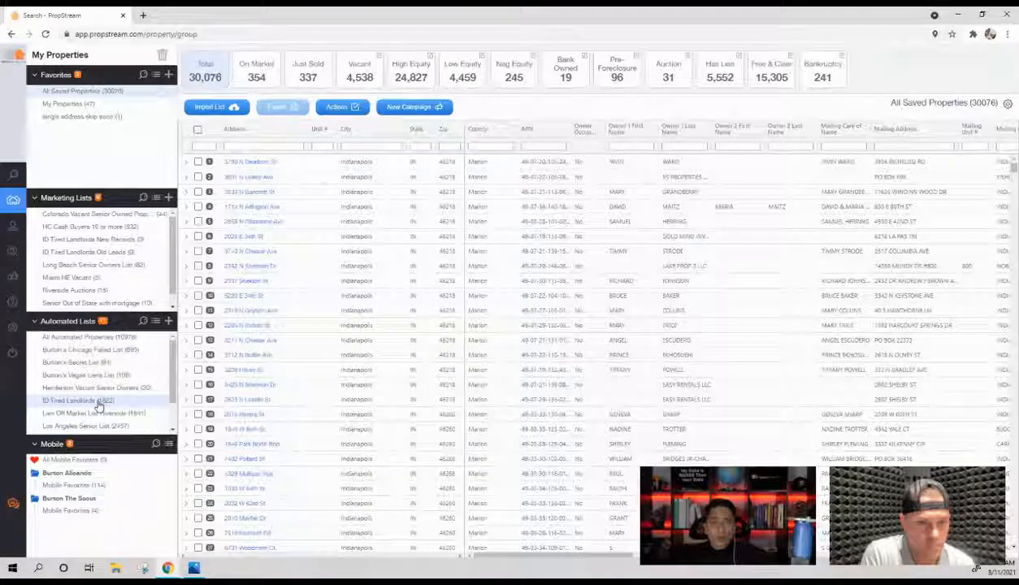
{"action": "left_click", "coordinate": [98, 403]}
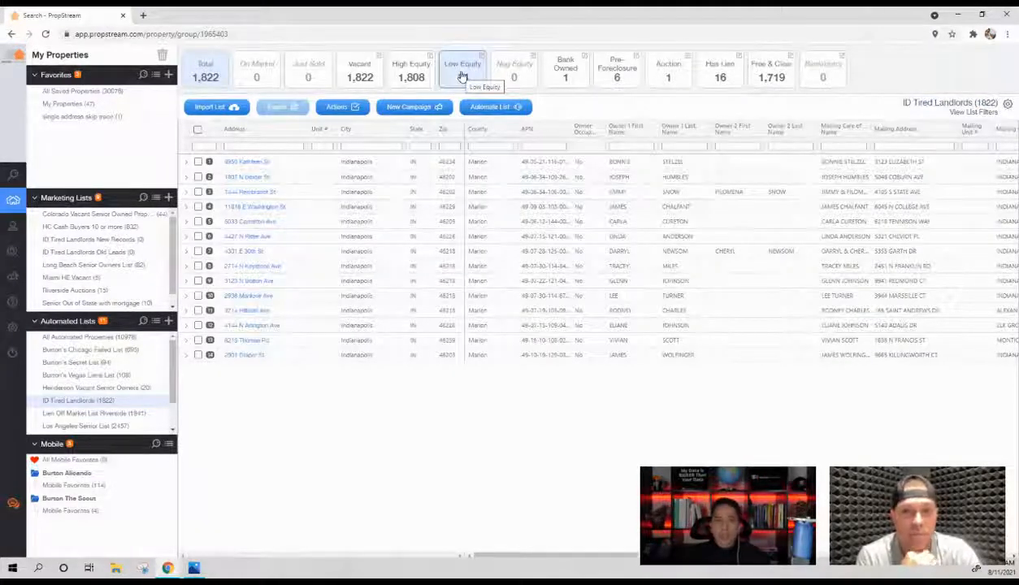
{"action": "left_click", "coordinate": [196, 131]}
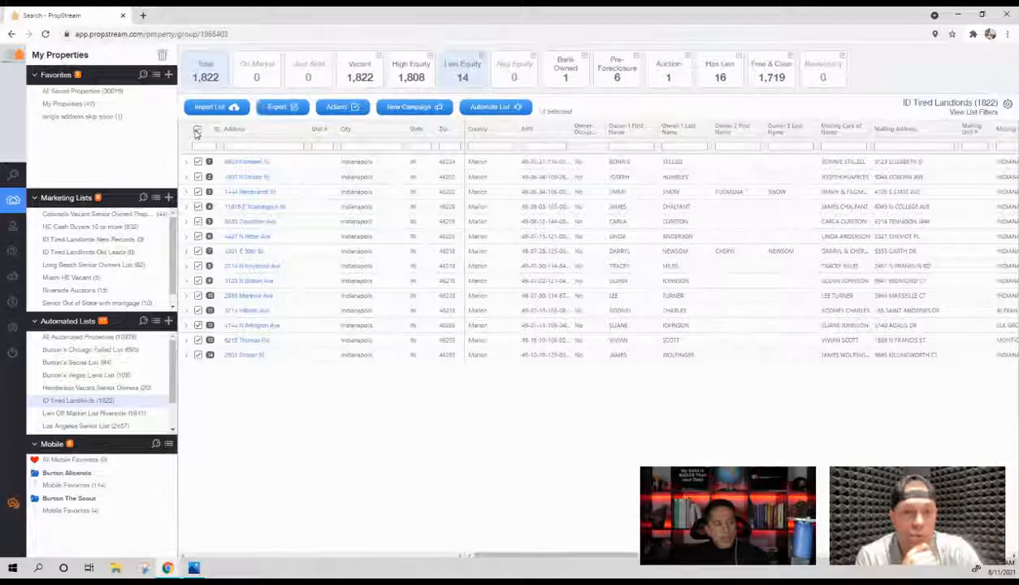
{"action": "left_click", "coordinate": [337, 106]}
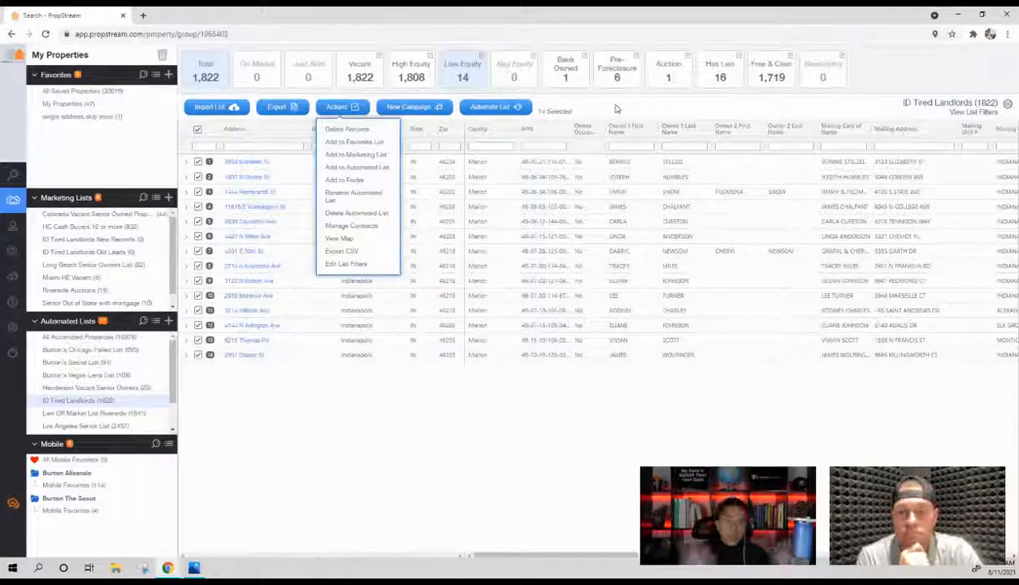
{"action": "left_click", "coordinate": [586, 109]}
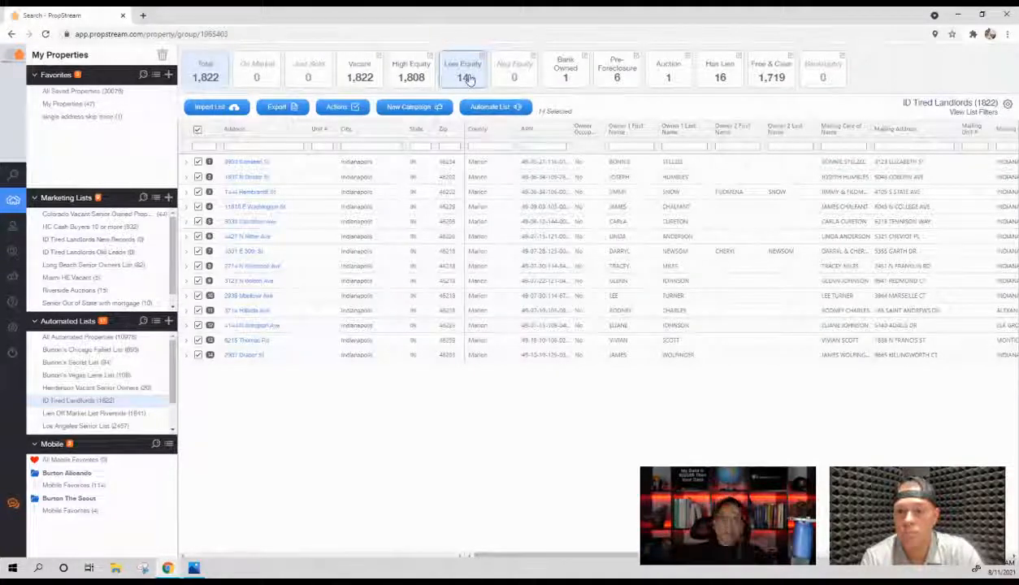
{"action": "left_click", "coordinate": [337, 108]}
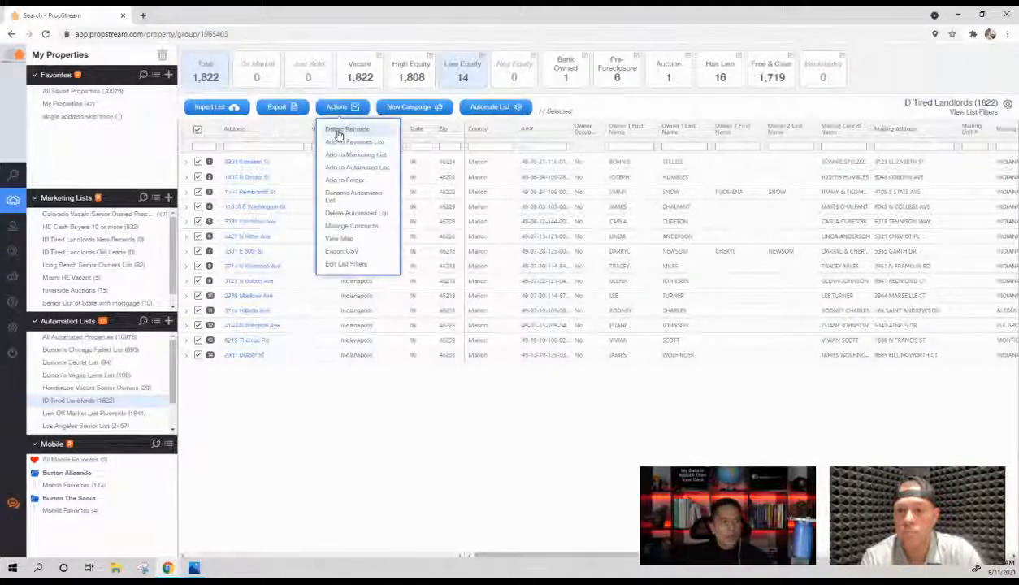
- Show the Pre-Foreclosure properties in ID Tired Landlords and look over the actions available for the selected records
{"action": "left_click", "coordinate": [616, 81]}
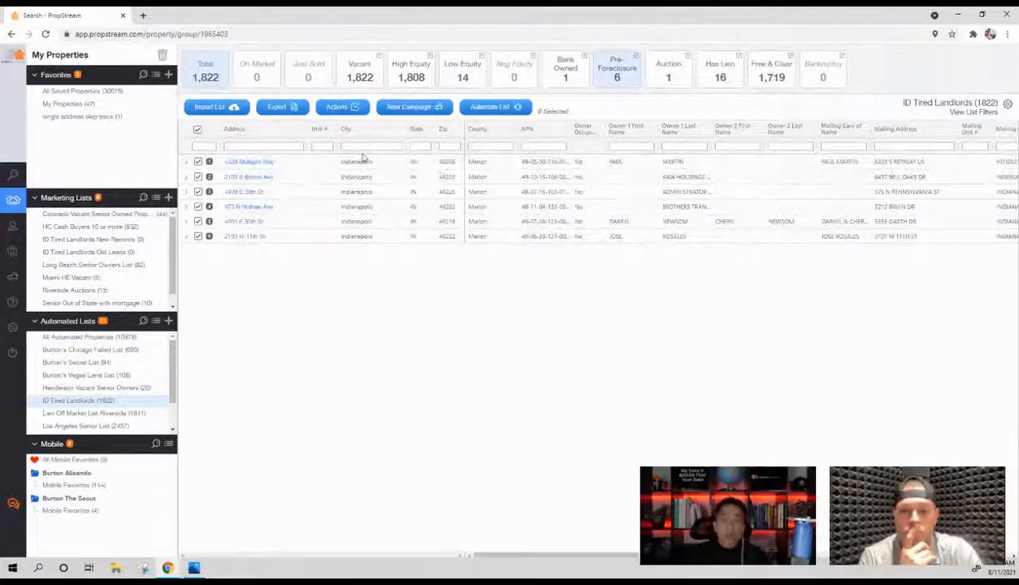
{"action": "left_click", "coordinate": [338, 107]}
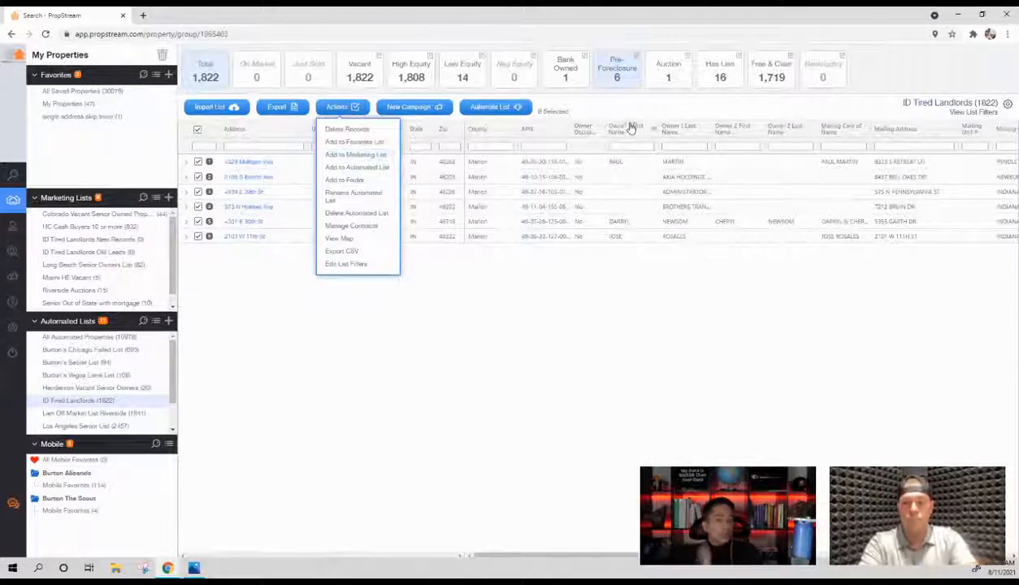
{"action": "left_click", "coordinate": [649, 103]}
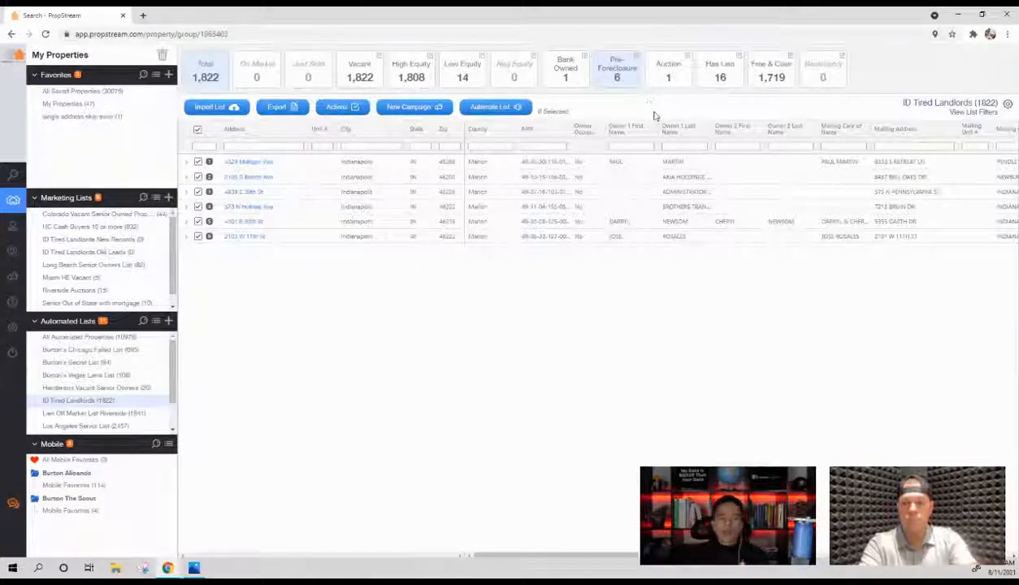
- Customize the High Equity summary filter of ID Tired Landlords to properties with 2 open mortgages, and apply it
{"action": "left_click", "coordinate": [430, 57]}
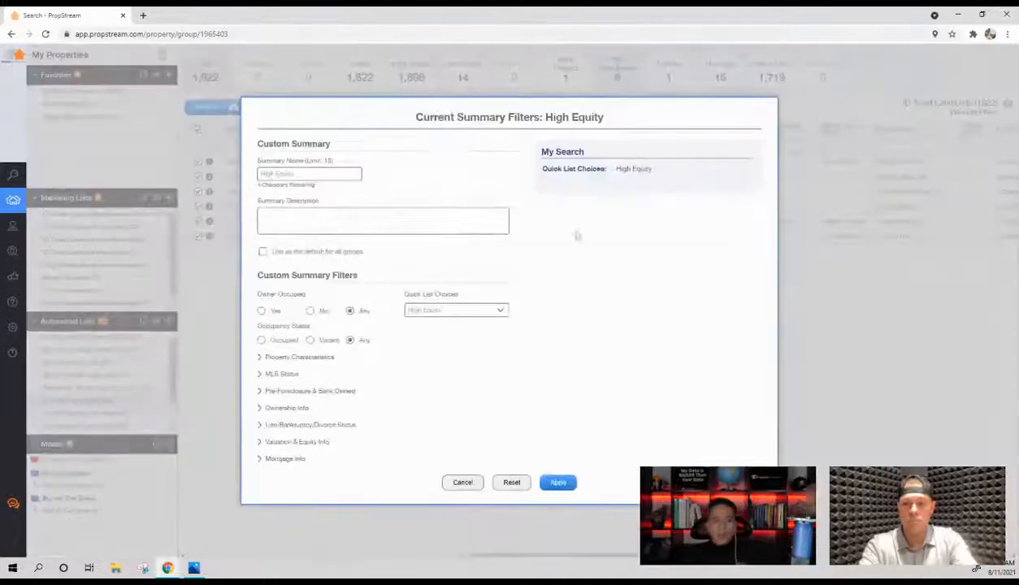
{"action": "left_click", "coordinate": [284, 458]}
{"action": "left_click", "coordinate": [302, 445]}
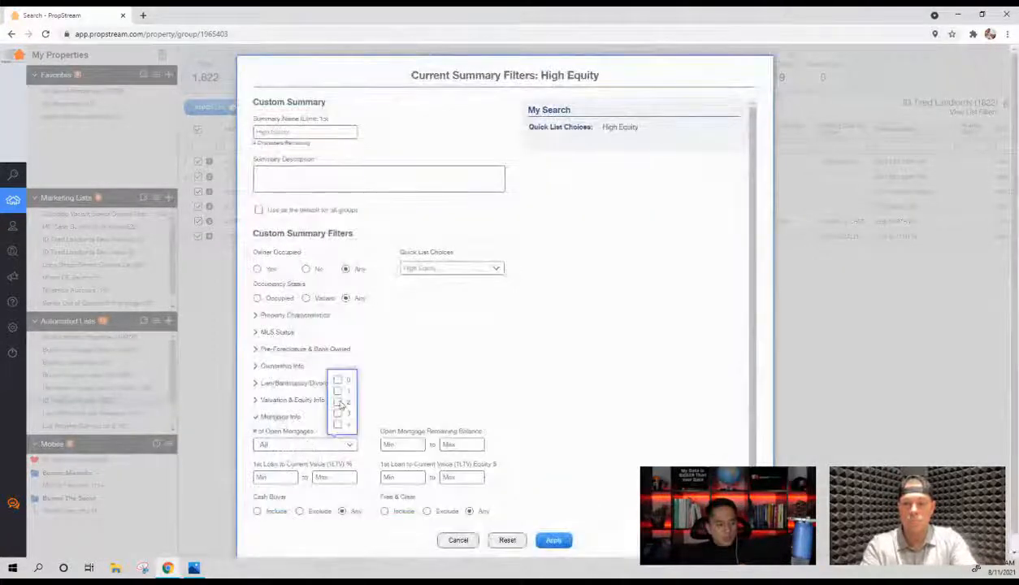
{"action": "left_click", "coordinate": [337, 401]}
{"action": "left_click", "coordinate": [553, 540]}
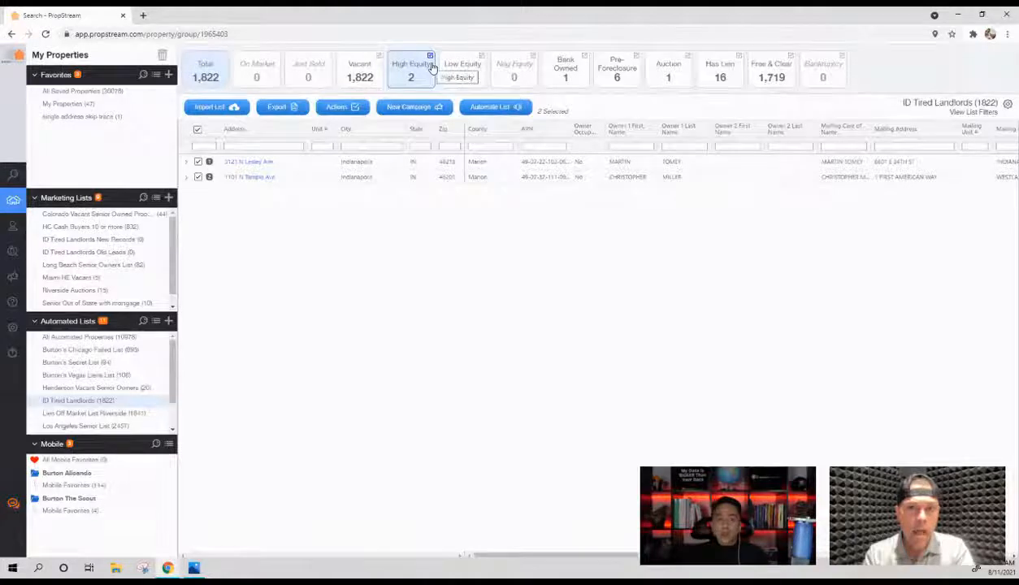
- Customize the Neg Equity summary filter as "1 mortgages" with 1 open mortgage, apply it, and show the matching properties
{"action": "left_click", "coordinate": [533, 57]}
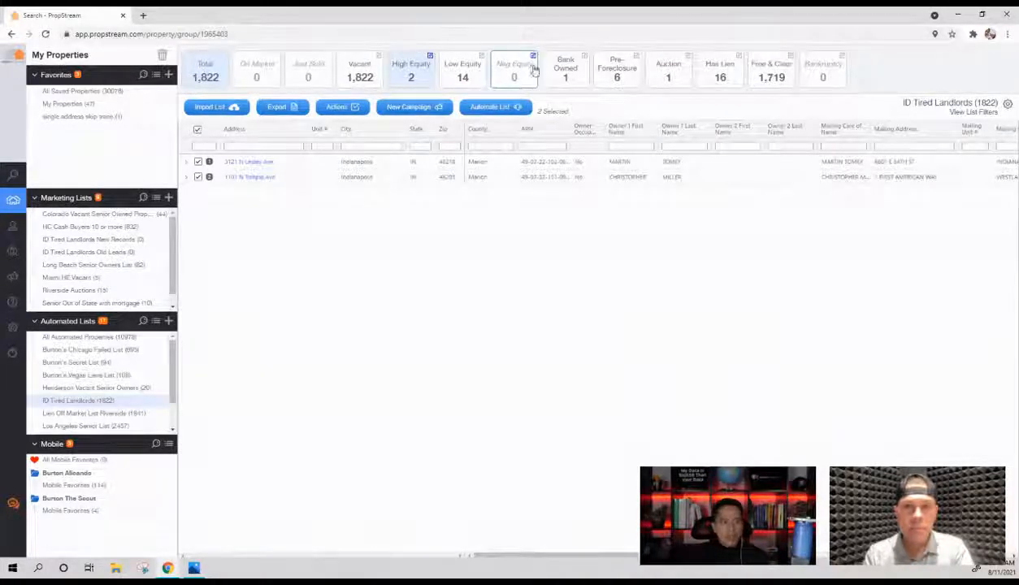
{"action": "left_click", "coordinate": [748, 170]}
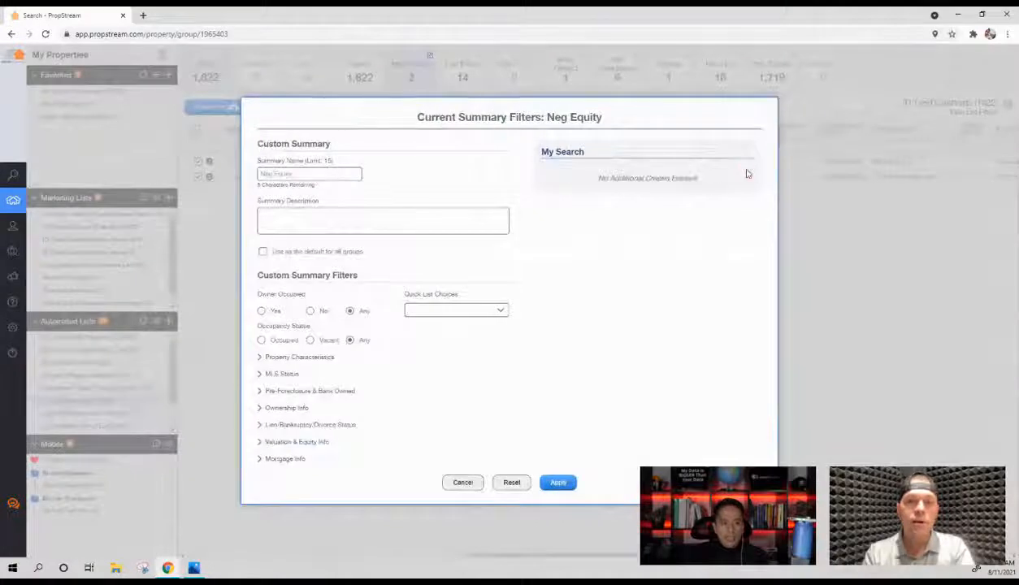
{"action": "triple_click", "coordinate": [299, 174]}
{"action": "key", "text": "BackSpace"}
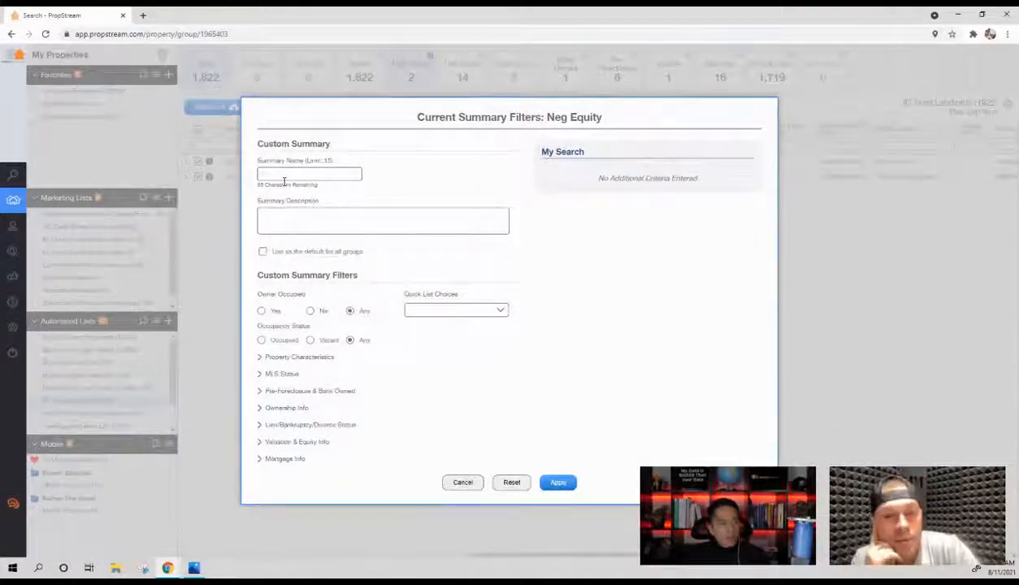
{"action": "type", "text": "1 mortgage"}
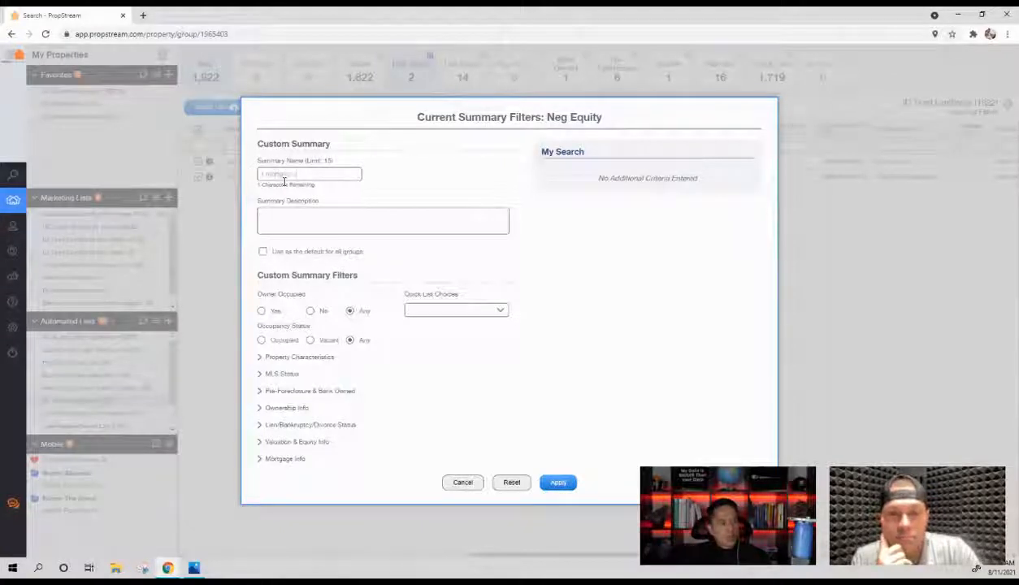
{"action": "left_click", "coordinate": [268, 460]}
{"action": "left_click", "coordinate": [307, 445]}
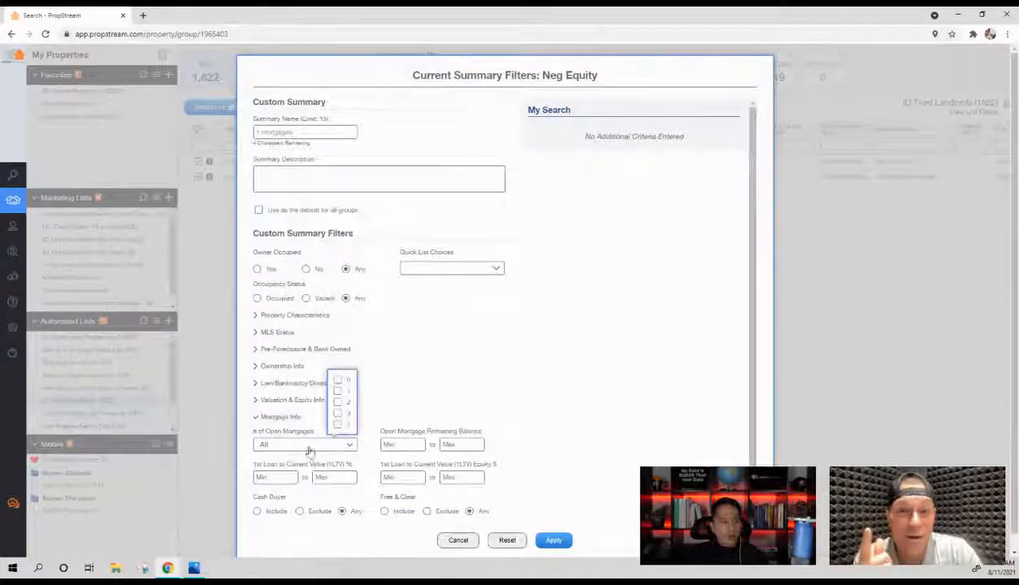
{"action": "left_click", "coordinate": [337, 391]}
{"action": "left_click", "coordinate": [563, 545]}
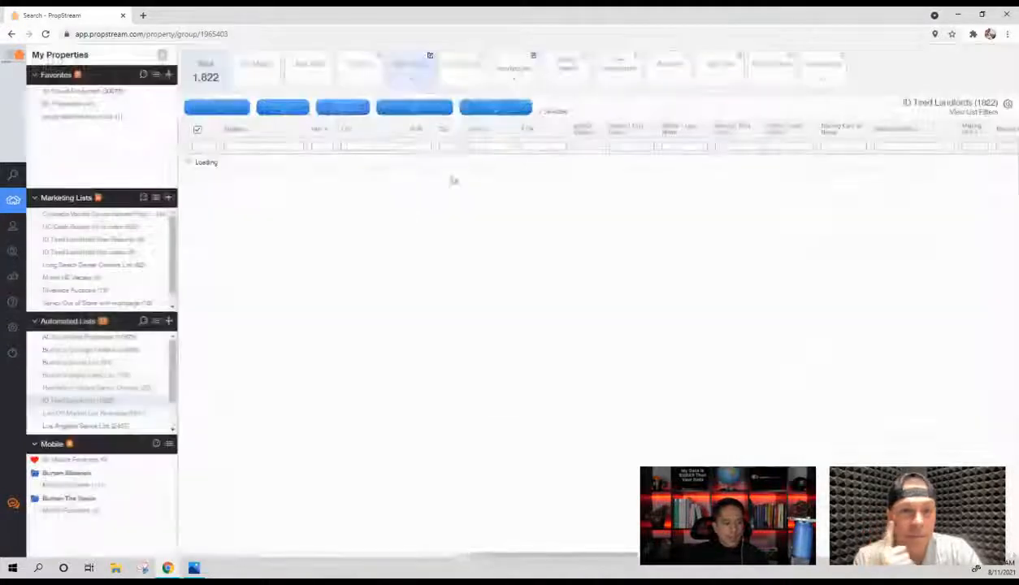
{"action": "left_click", "coordinate": [514, 75]}
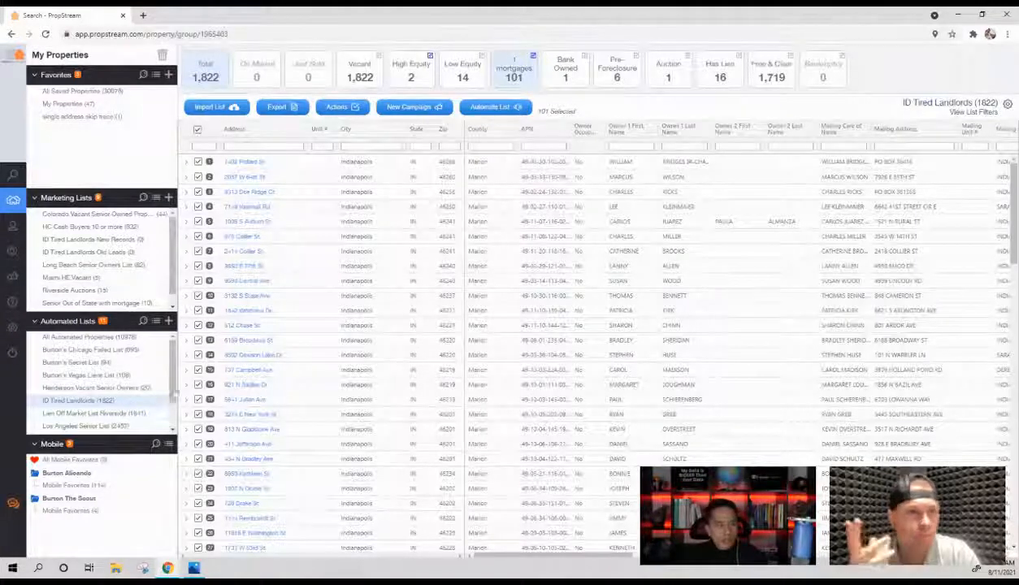
- Rename the Low Equity summary filter to "Fail list", set its quick list choice to Failed Listings, and apply it
{"action": "left_click", "coordinate": [482, 57]}
{"action": "left_click", "coordinate": [749, 168]}
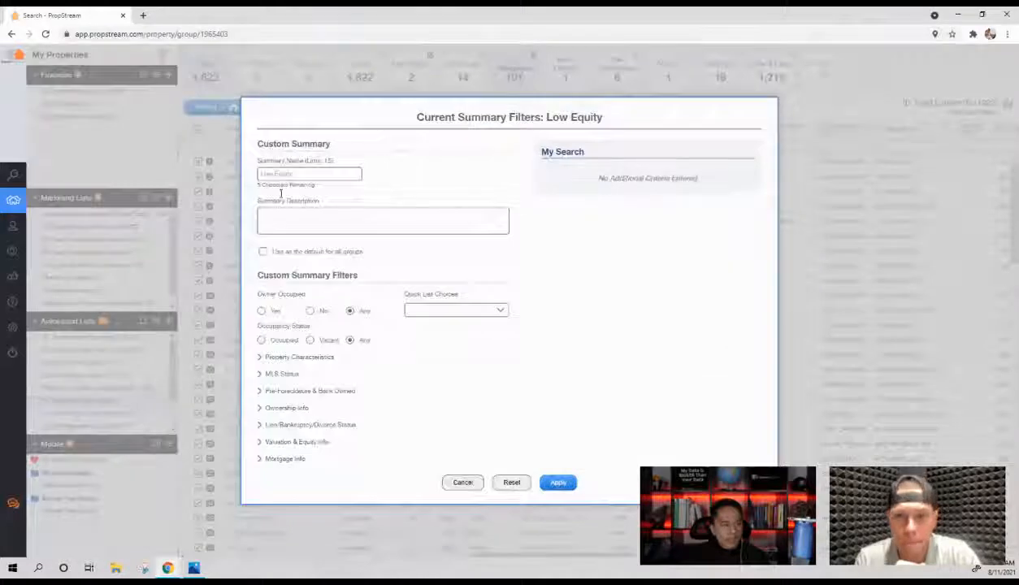
{"action": "triple_click", "coordinate": [317, 172]}
{"action": "type", "text": "Fail"}
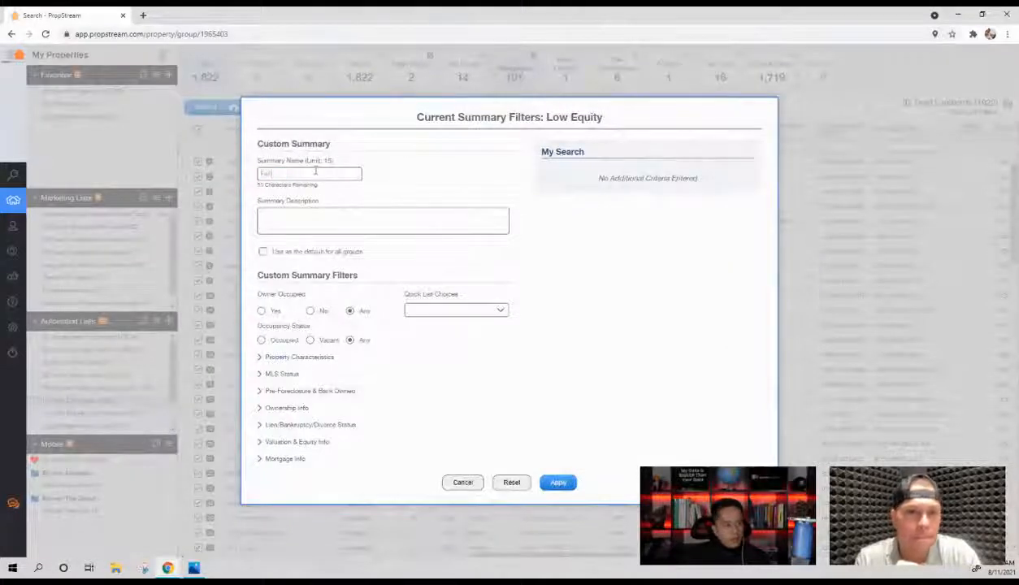
{"action": "type", "text": "rfield"}
{"action": "left_click", "coordinate": [457, 311]}
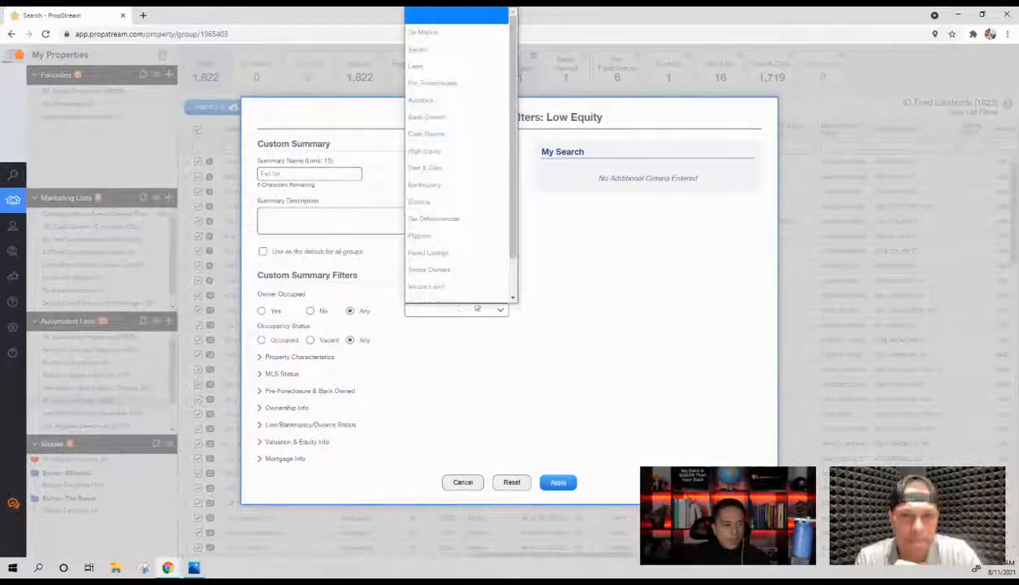
{"action": "left_click", "coordinate": [457, 243]}
{"action": "left_click", "coordinate": [551, 484]}
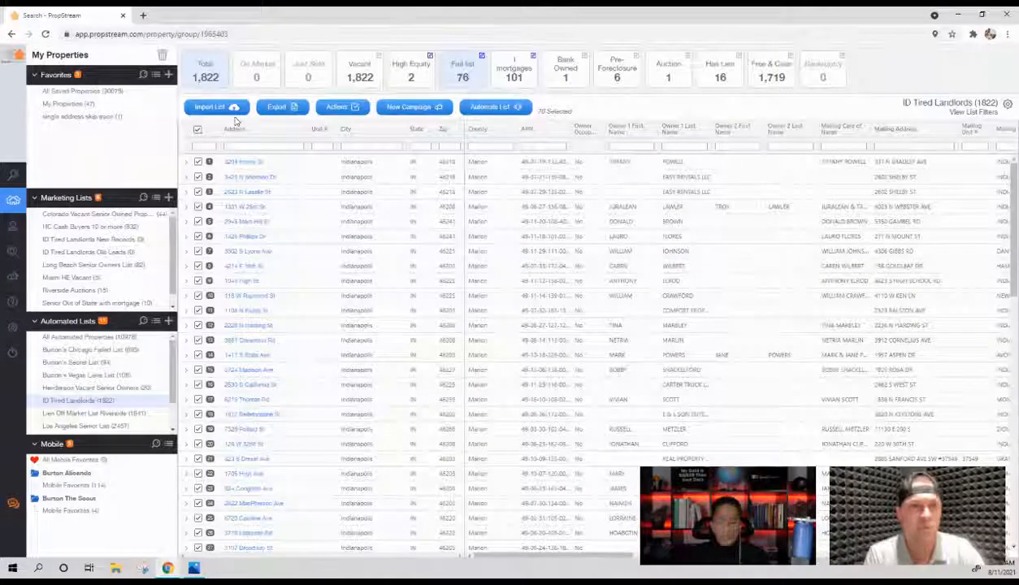
{"action": "left_click", "coordinate": [219, 109]}
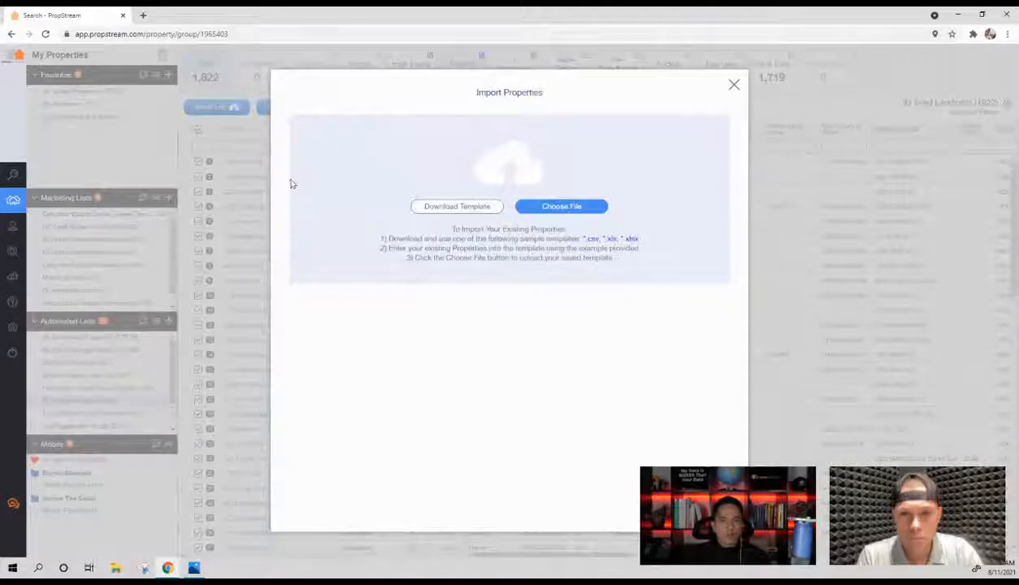
{"action": "left_click", "coordinate": [129, 153]}
{"action": "mouse_move", "coordinate": [23, 200]}
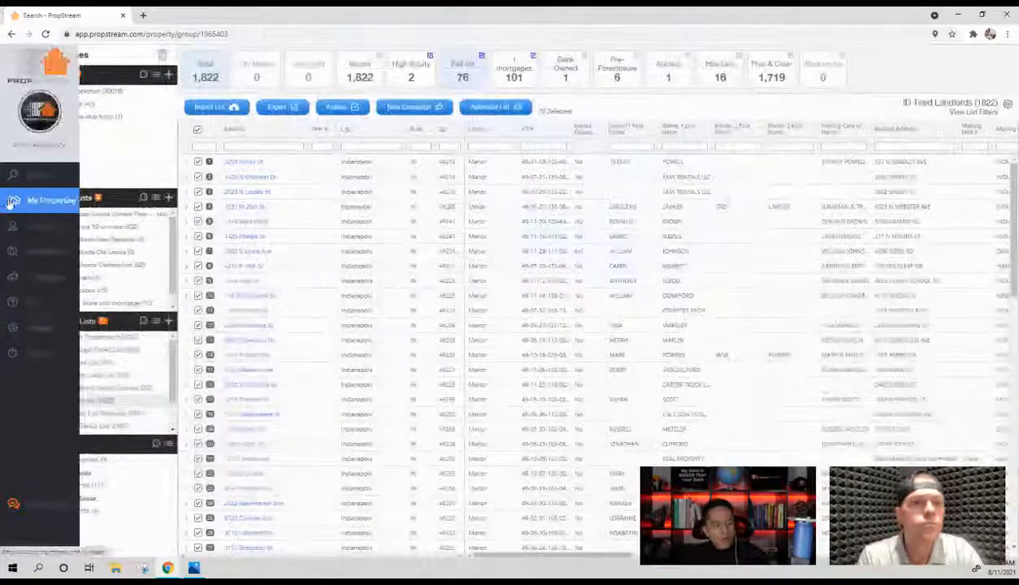
{"action": "left_click", "coordinate": [228, 106]}
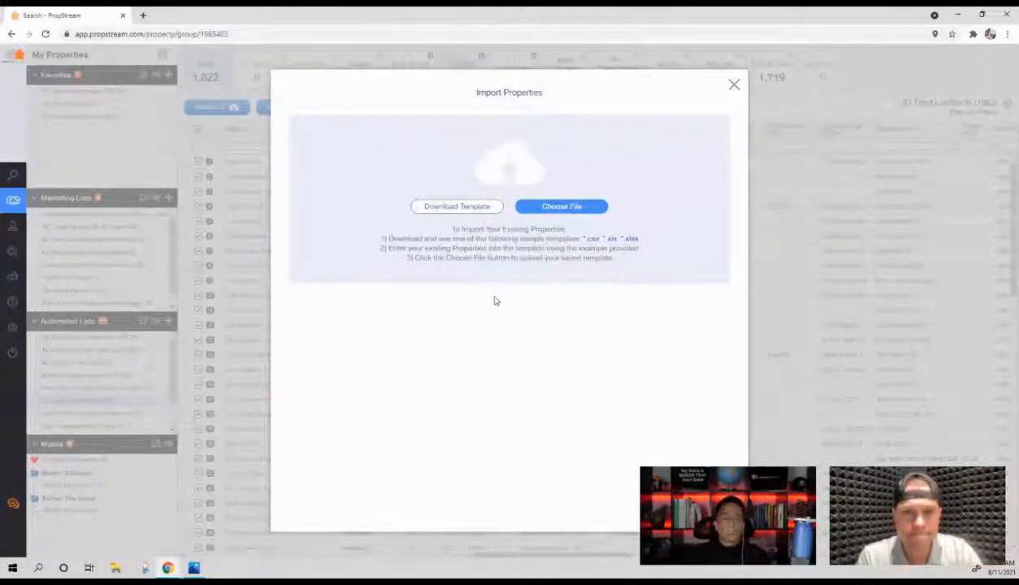
{"action": "left_click", "coordinate": [236, 161]}
- Bring up the property import, then review the address rows of FSBO 90 Days.xlsx in Excel and close the workbook
{"action": "left_click", "coordinate": [224, 108]}
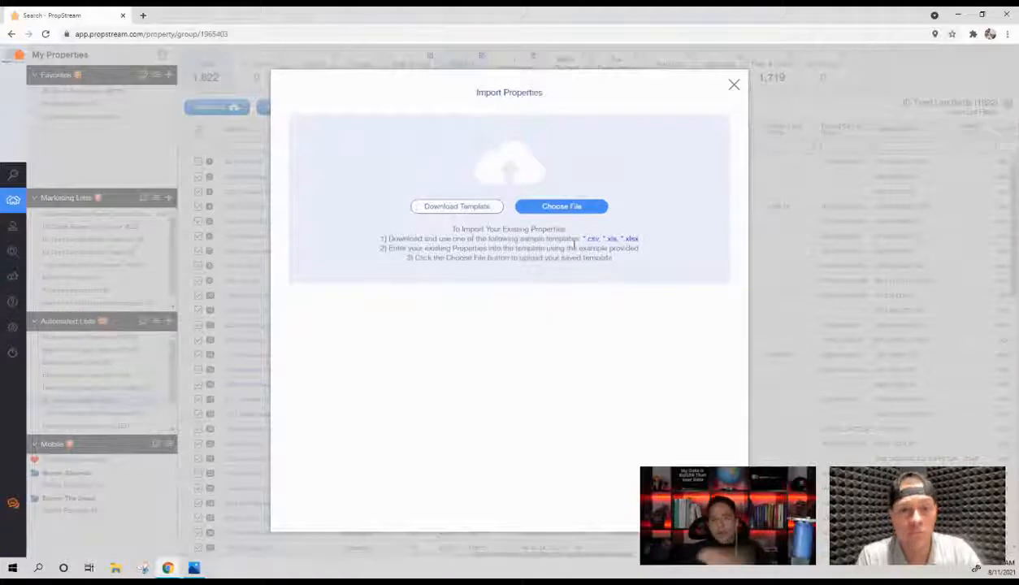
{"action": "left_click", "coordinate": [959, 16]}
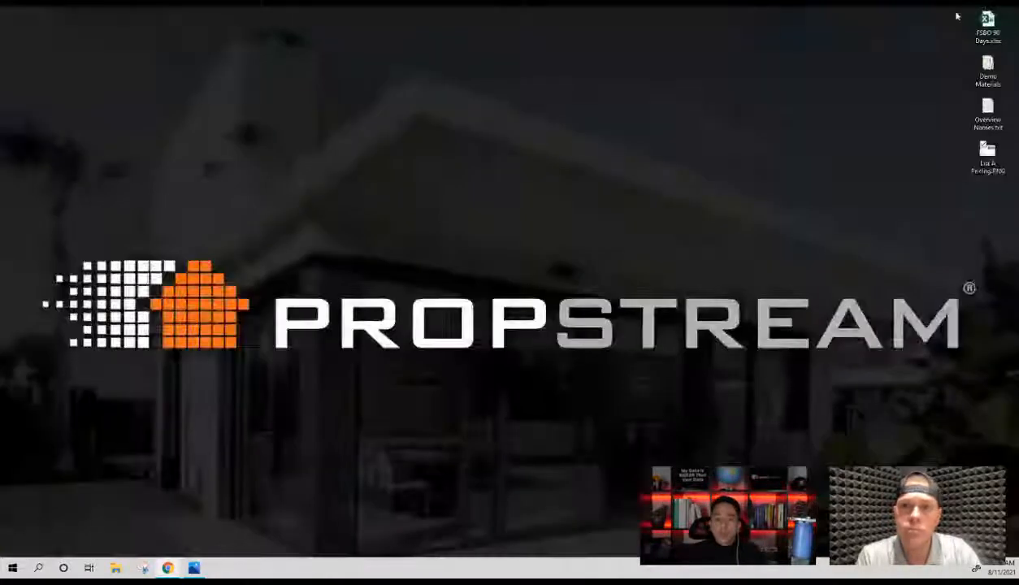
{"action": "double_click", "coordinate": [975, 37]}
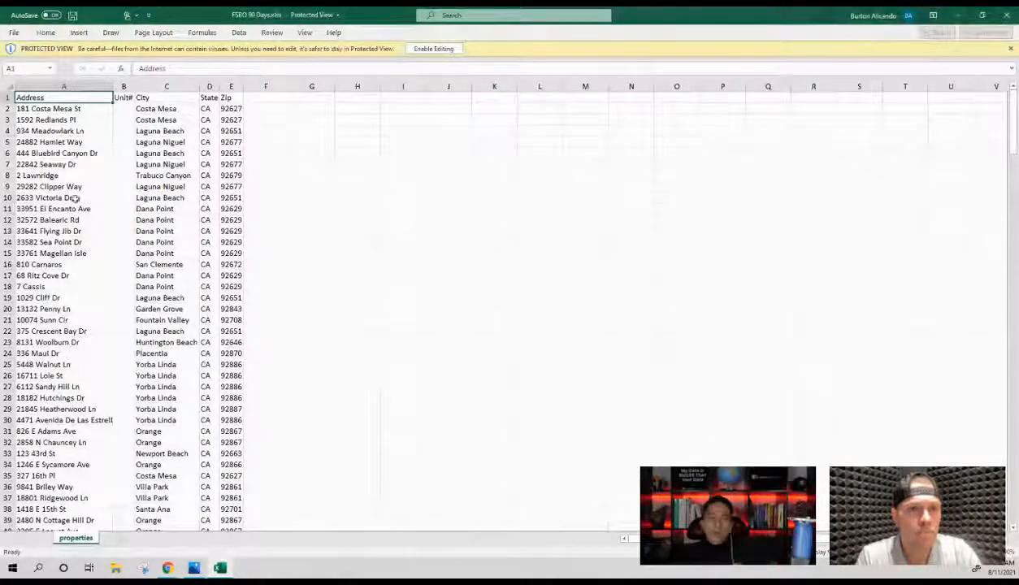
{"action": "left_click_drag", "start_coordinate": [65, 138], "coordinate": [231, 330]}
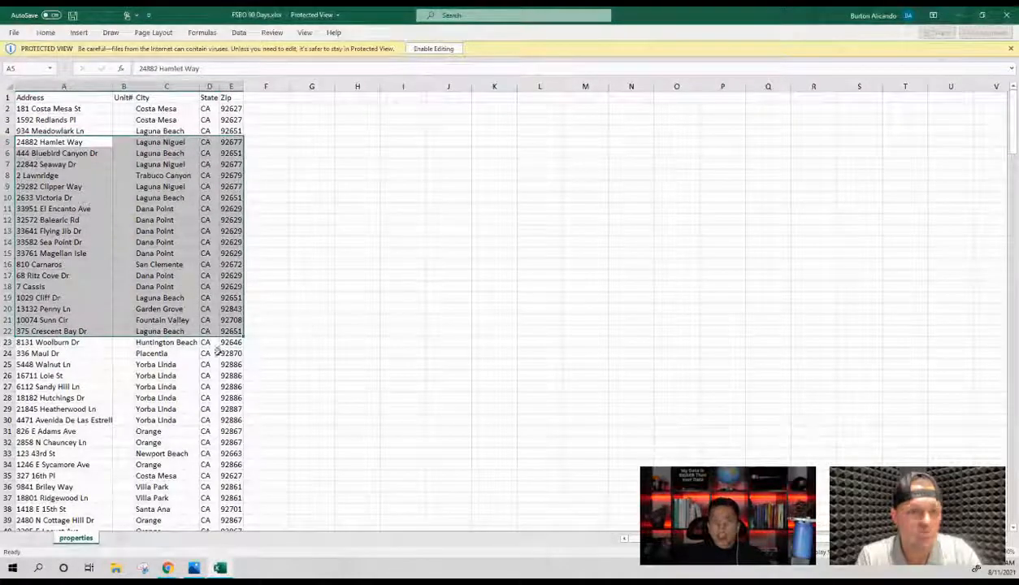
{"action": "left_click", "coordinate": [70, 210]}
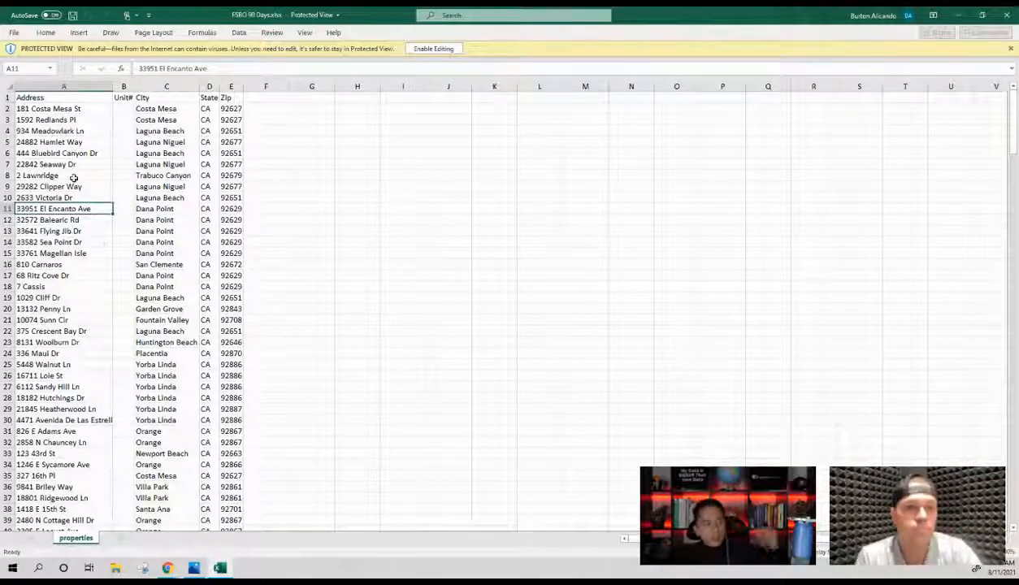
{"action": "left_click_drag", "start_coordinate": [71, 142], "coordinate": [226, 262]}
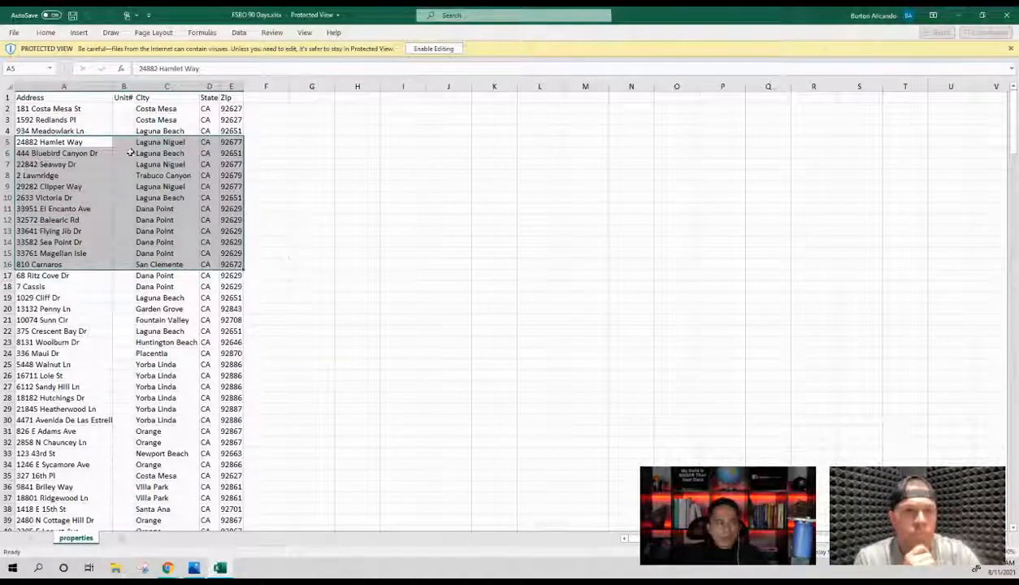
{"action": "left_click", "coordinate": [1004, 15]}
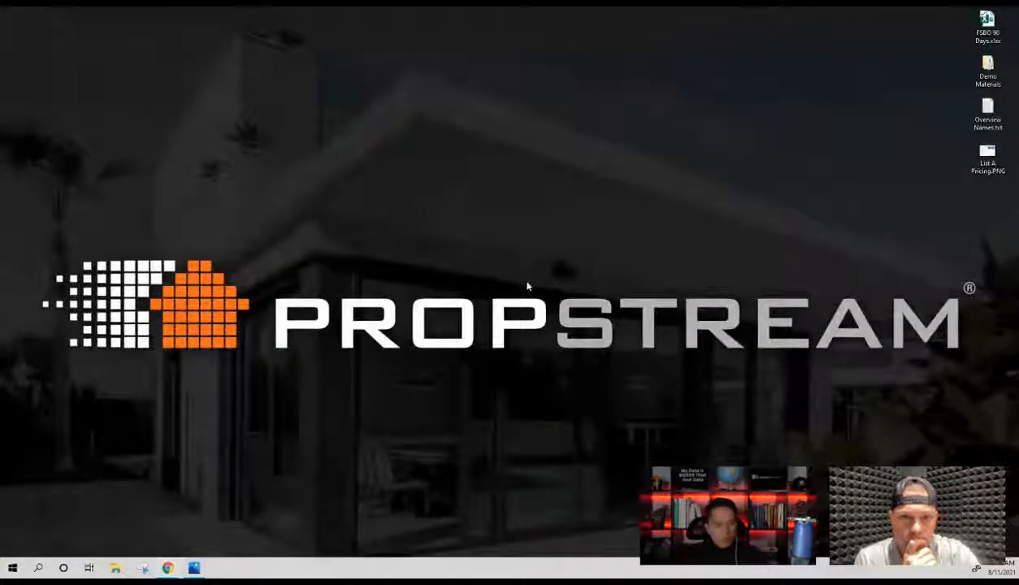
- Switch back to PropStream, review the import instructions, and choose FSBO 90 Days.xlsx from the Desktop as the import file
{"action": "key", "text": "alt+Tab"}
{"action": "left_click_drag", "start_coordinate": [391, 239], "coordinate": [467, 239]}
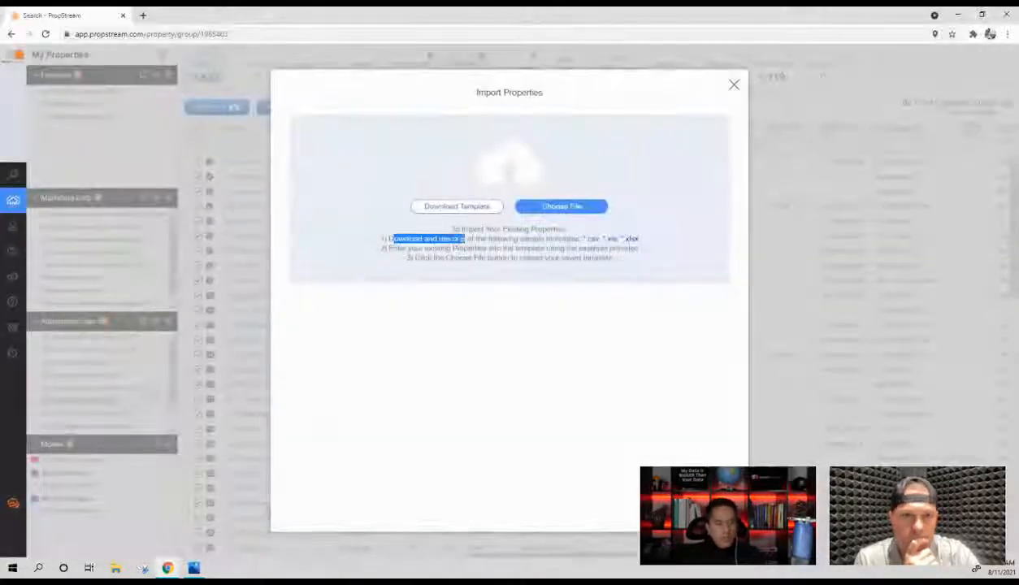
{"action": "triple_click", "coordinate": [518, 249]}
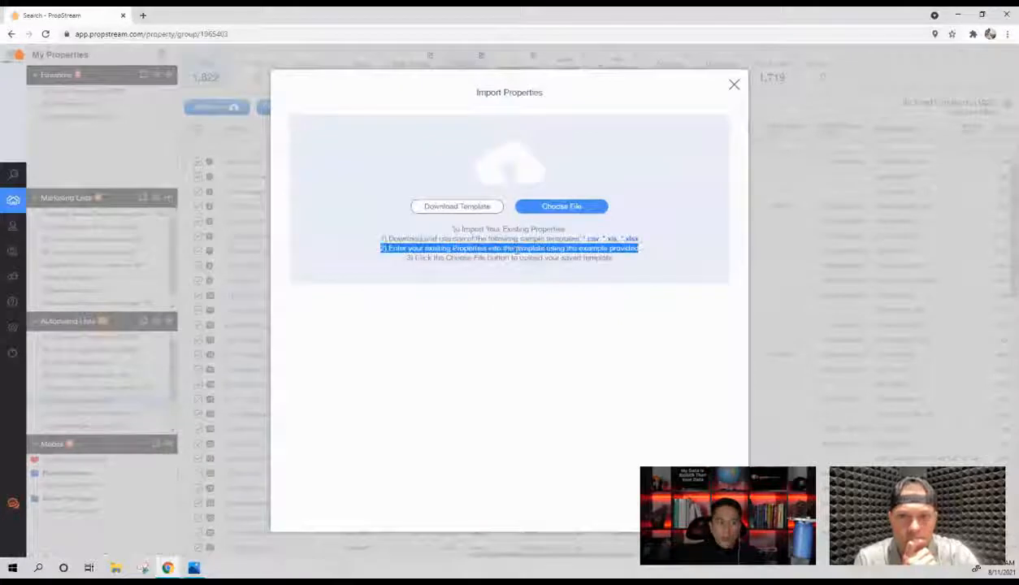
{"action": "left_click", "coordinate": [546, 209]}
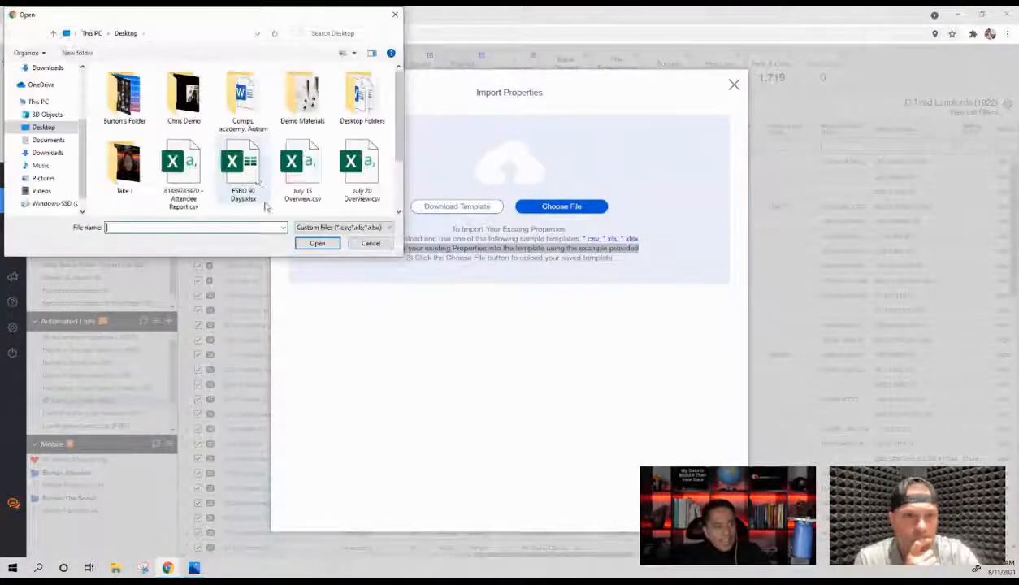
{"action": "left_click", "coordinate": [234, 195]}
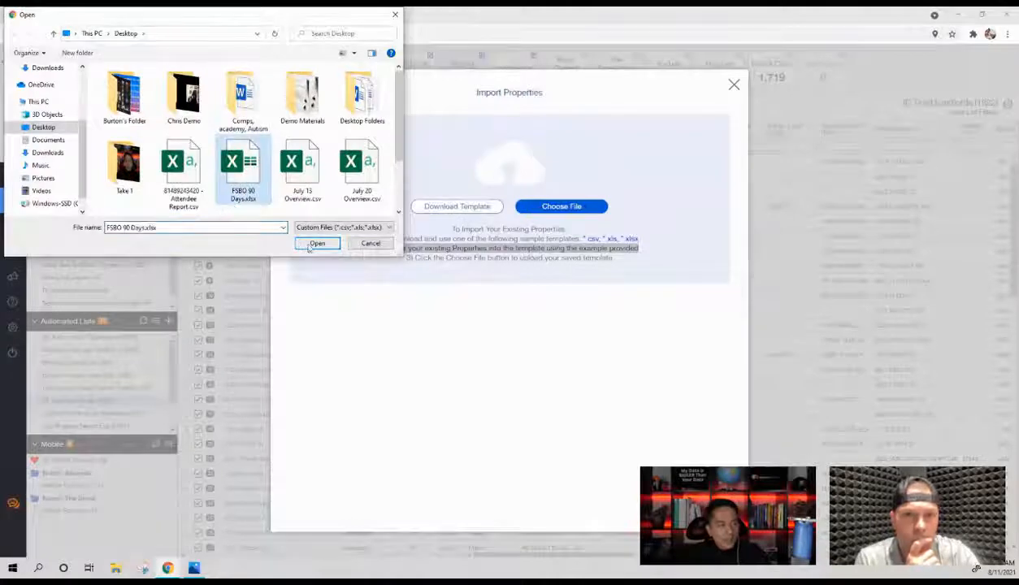
{"action": "left_click", "coordinate": [317, 243]}
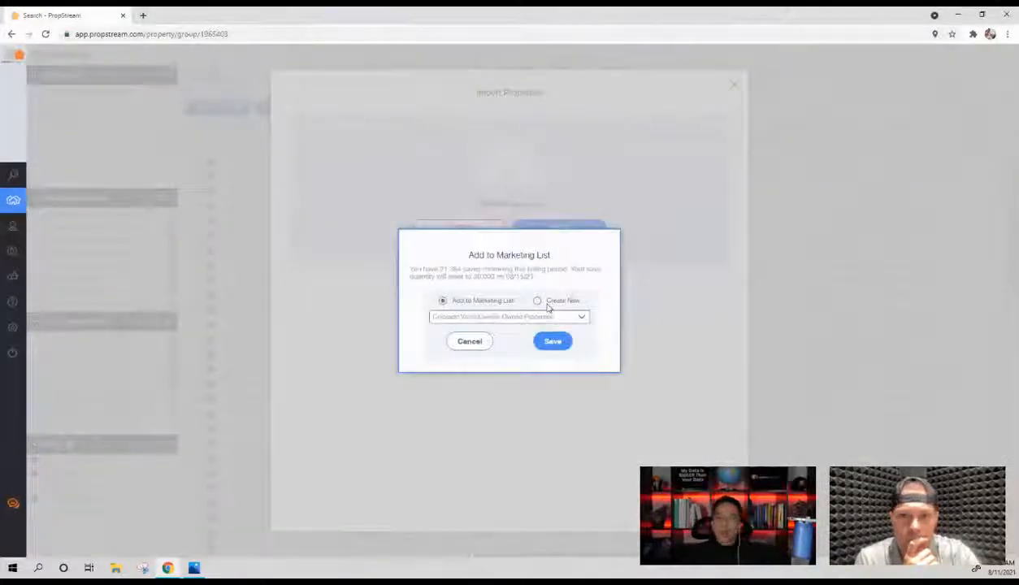
- Save the imported properties to a new marketing list named "FSBO 90 days"
{"action": "left_click", "coordinate": [537, 300]}
{"action": "left_click", "coordinate": [515, 316]}
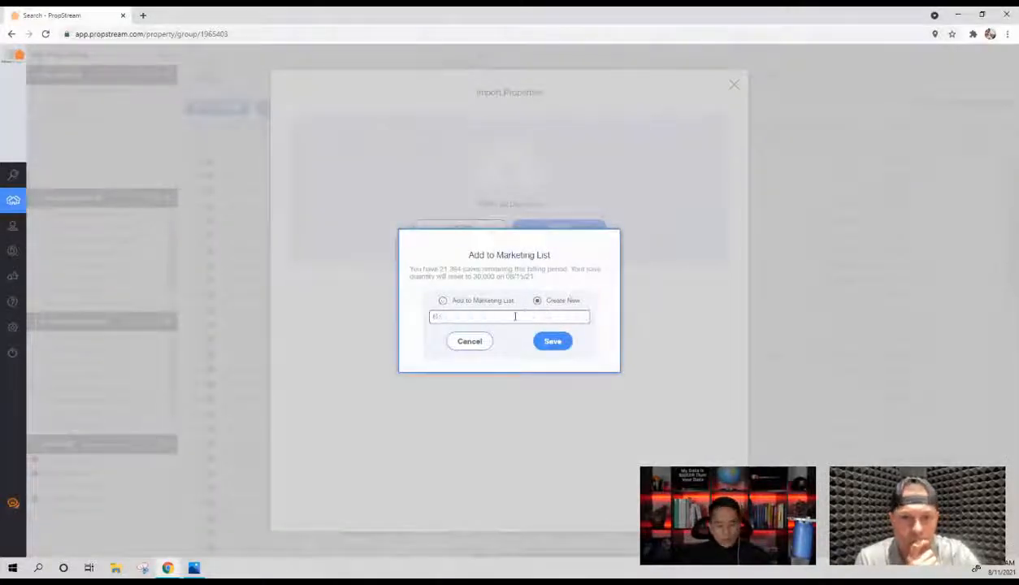
{"action": "type", "text": "FSBO Weston"}
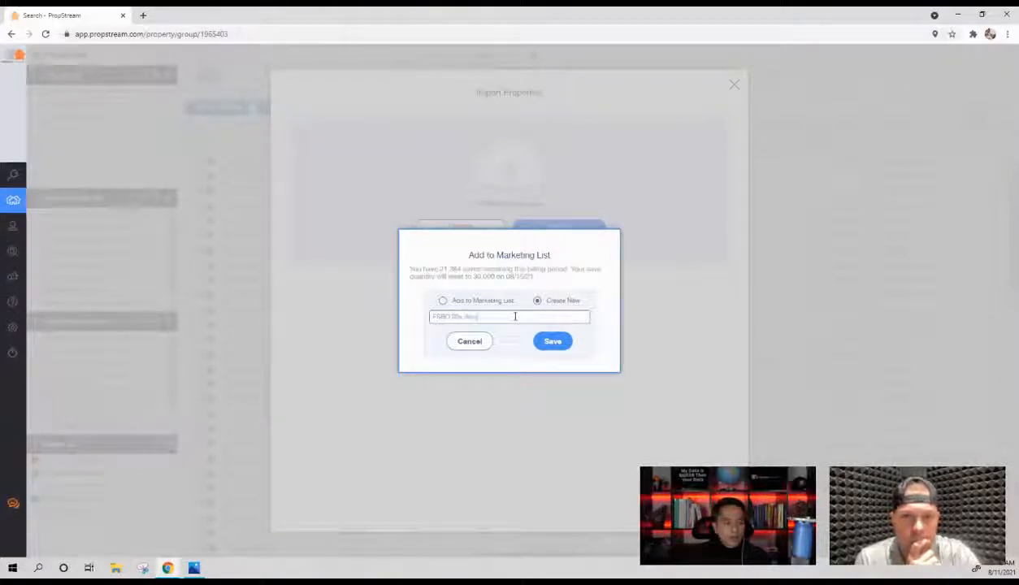
{"action": "left_click", "coordinate": [554, 343]}
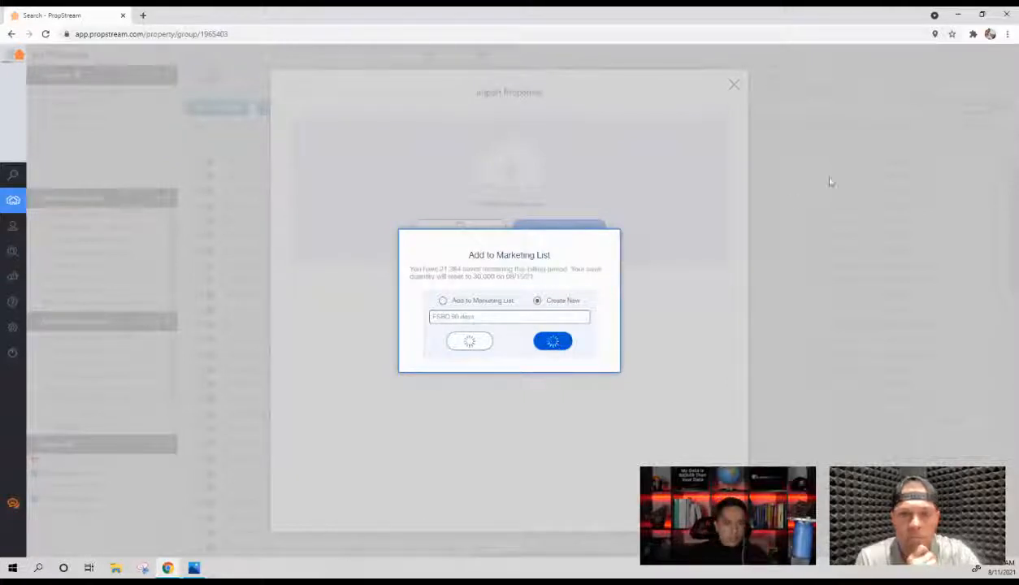
- Reopen FSBO 90 Days.xlsx in Excel, restore its window to a smaller size, and move it aside
{"action": "left_click", "coordinate": [959, 14]}
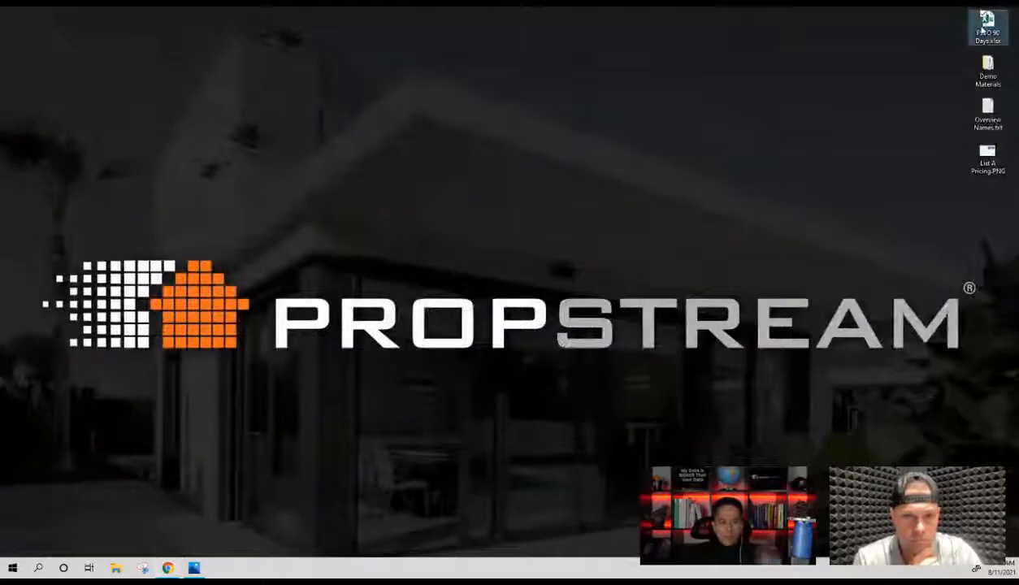
{"action": "double_click", "coordinate": [985, 24]}
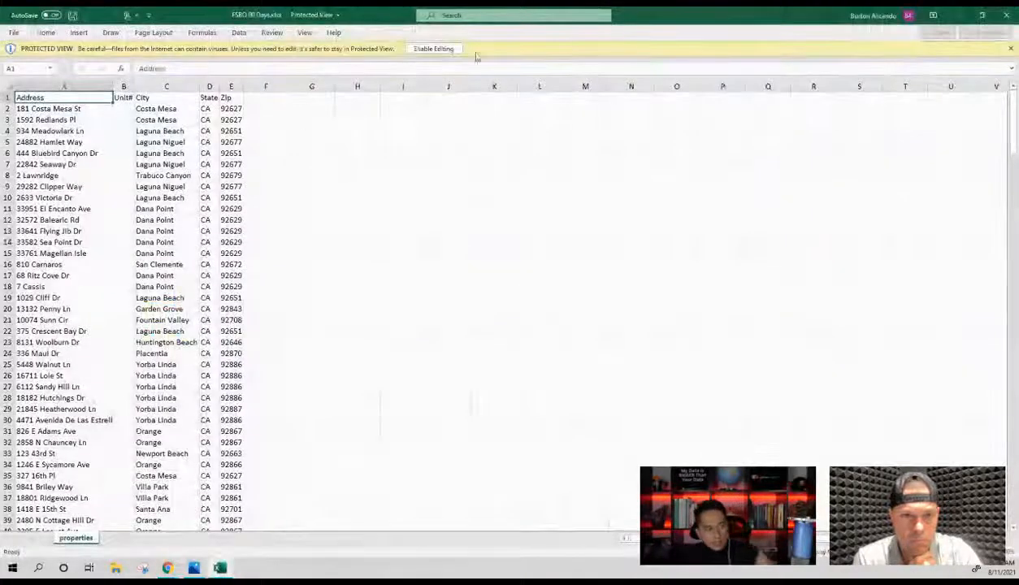
{"action": "double_click", "coordinate": [754, 15]}
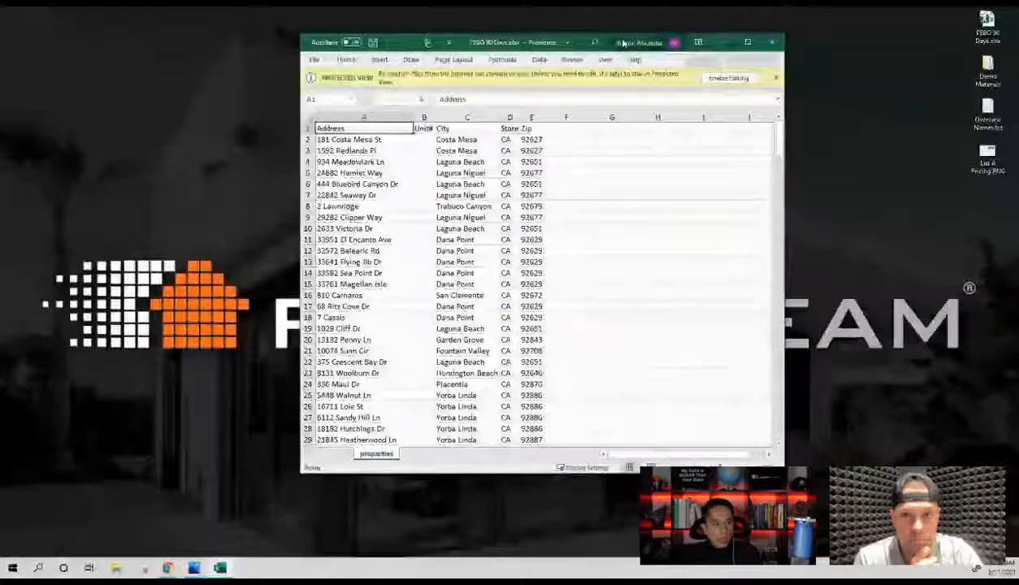
{"action": "left_click_drag", "start_coordinate": [623, 42], "coordinate": [802, 31]}
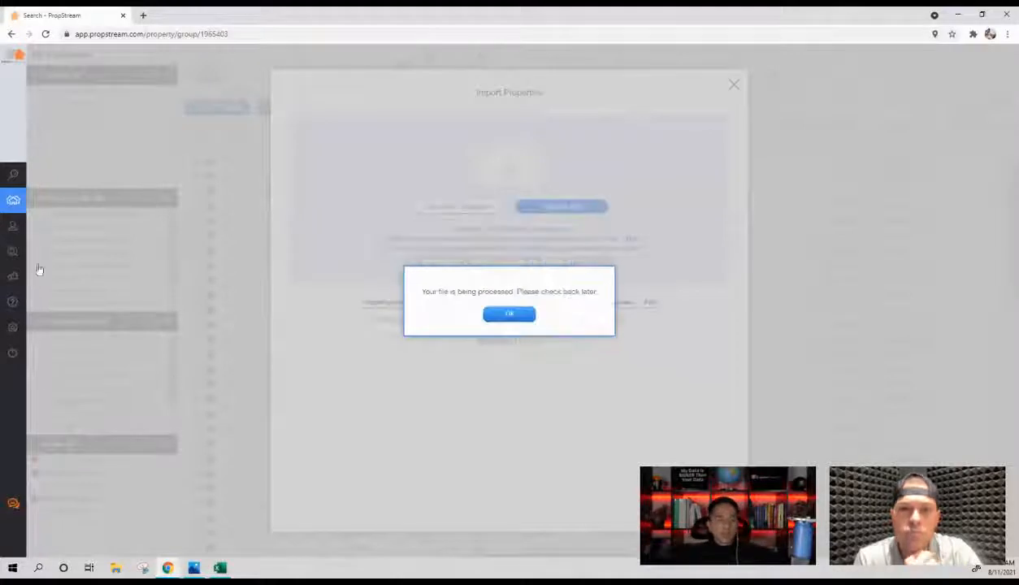
- Dismiss the file processing notice in PropStream and check the number of successful records for the FSBO 90 days import
{"action": "left_click", "coordinate": [509, 313]}
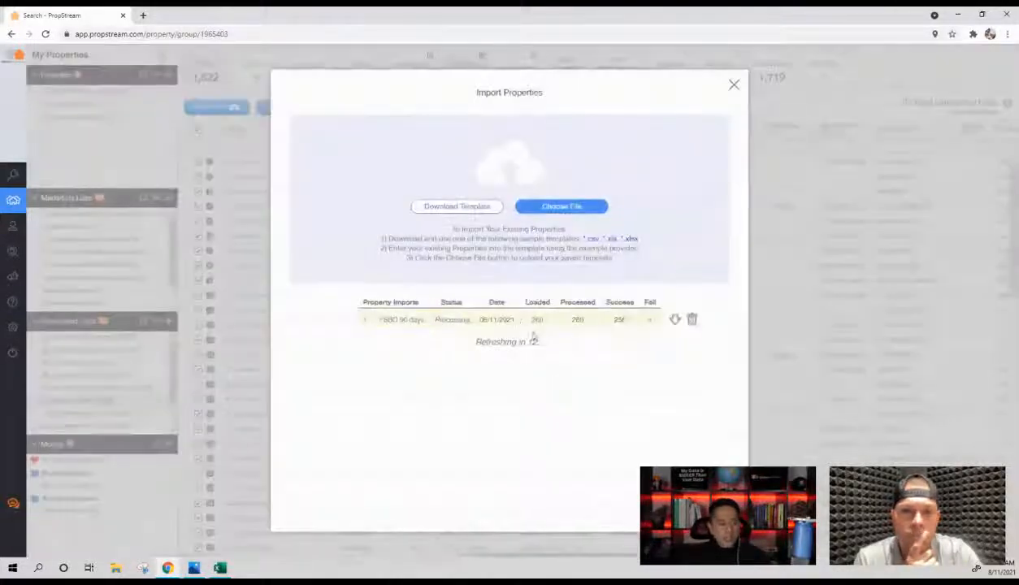
{"action": "double_click", "coordinate": [618, 321]}
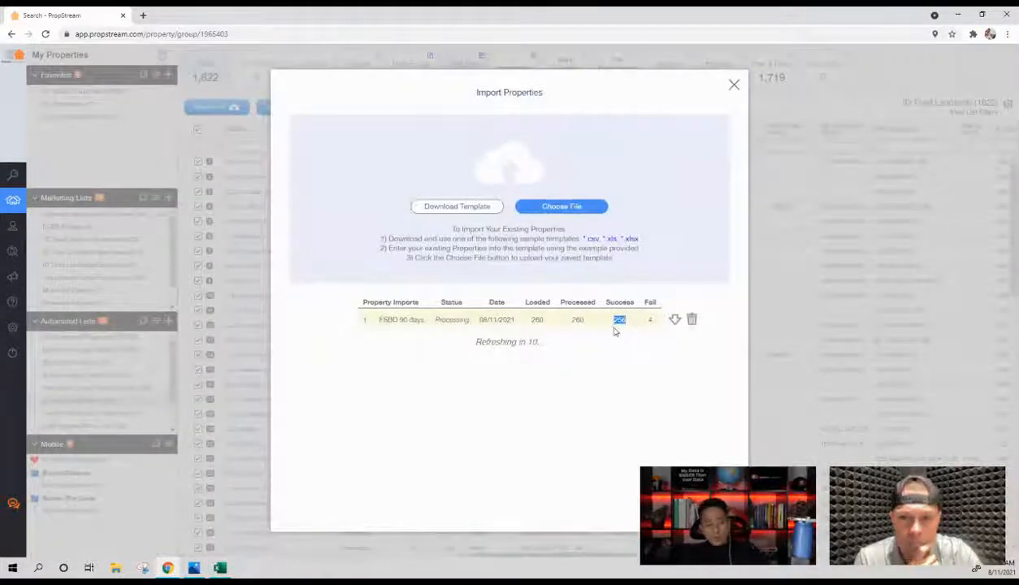
- Monitor the status of the FSBO 90 days import until processing finishes, and close the import window
{"action": "left_click_drag", "start_coordinate": [544, 347], "coordinate": [529, 344]}
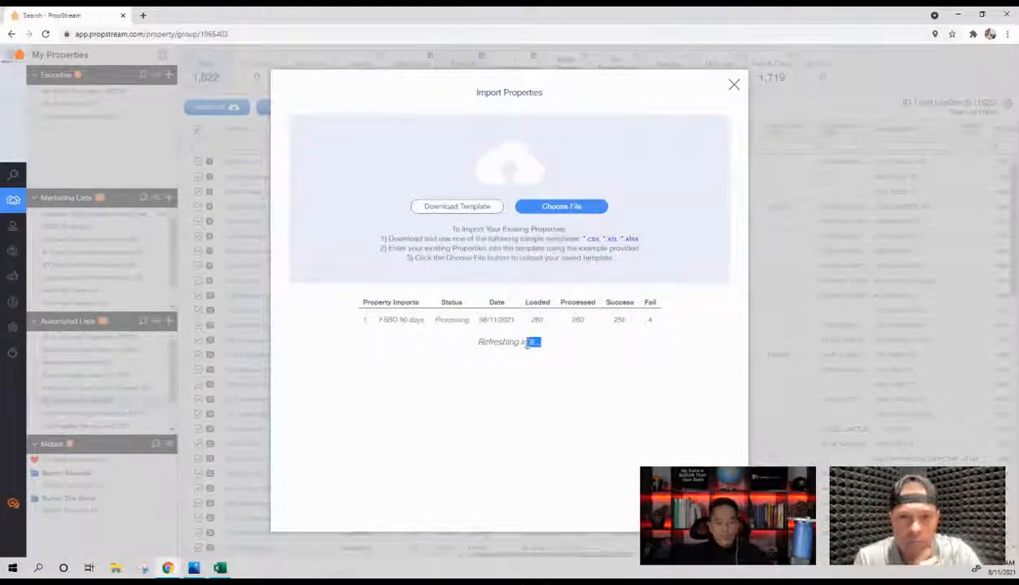
{"action": "double_click", "coordinate": [445, 320]}
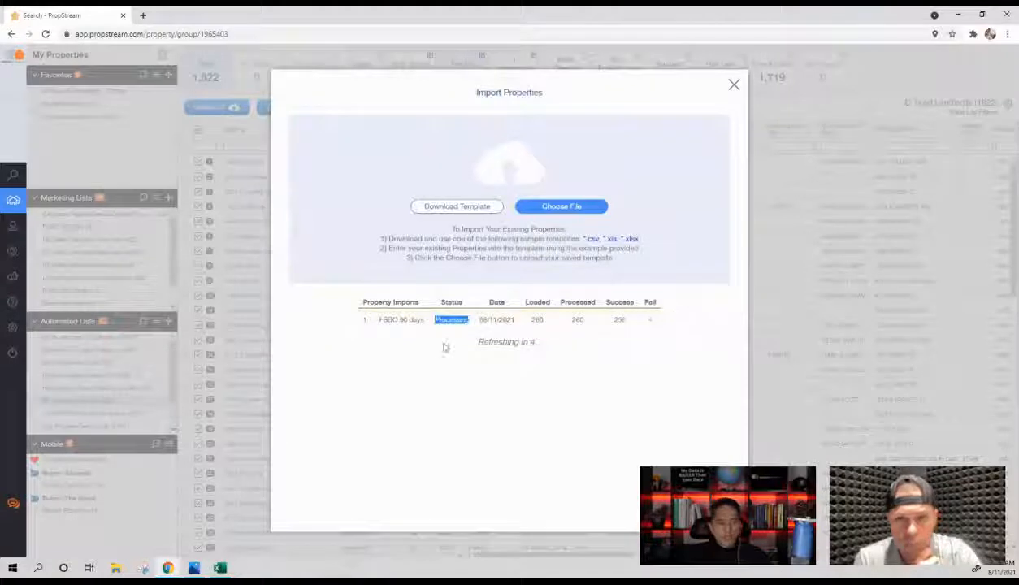
{"action": "left_click", "coordinate": [571, 352]}
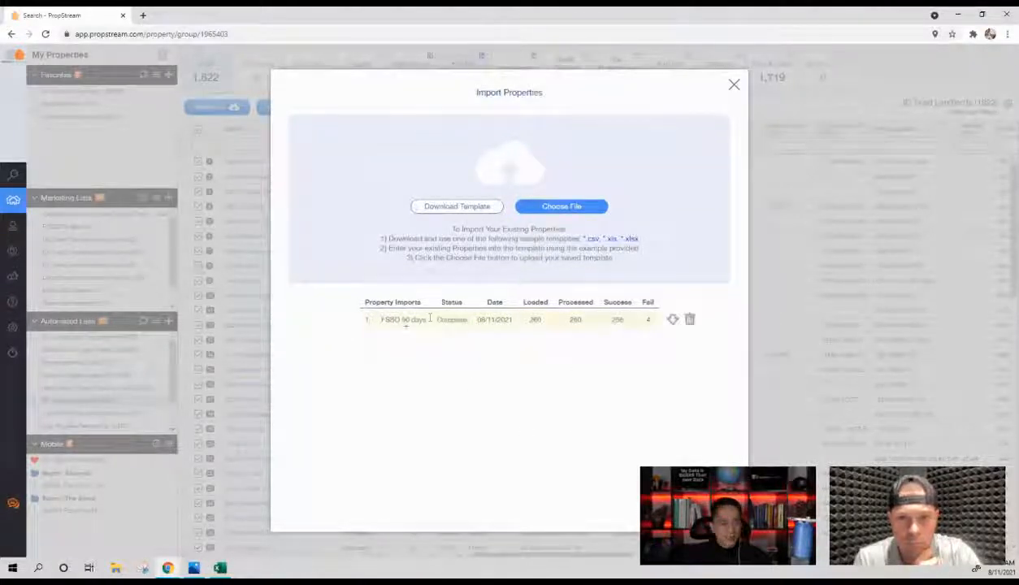
{"action": "double_click", "coordinate": [465, 319]}
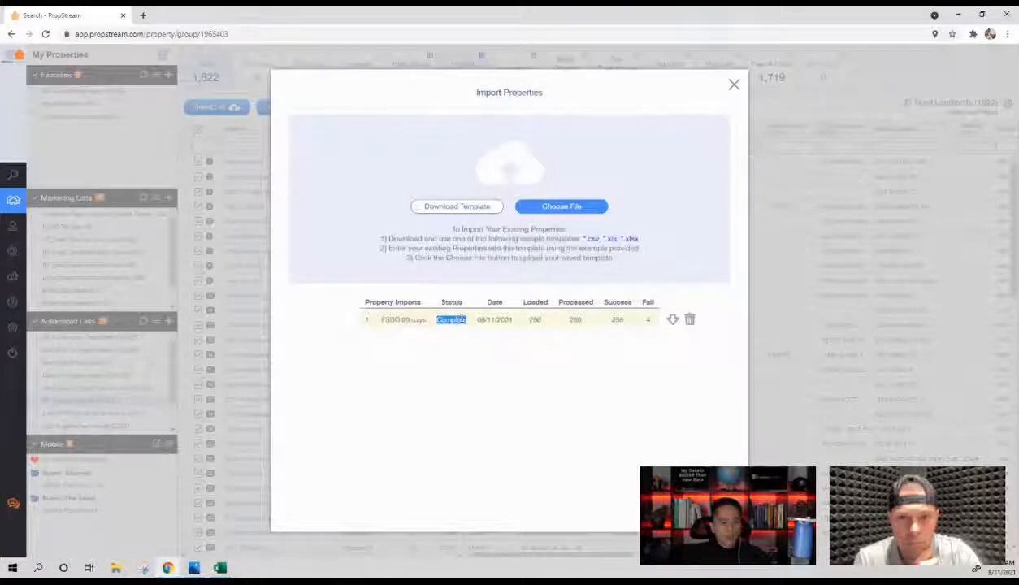
{"action": "left_click", "coordinate": [733, 87]}
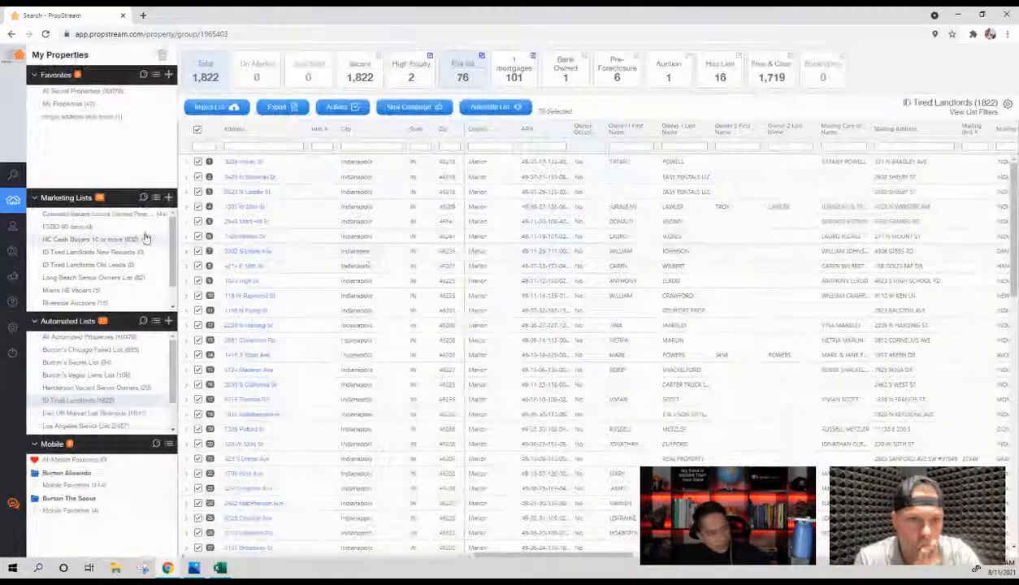
- Open the FSBO 90 days marketing list, compare it with the source spreadsheet in Excel, and minimize the spreadsheet
{"action": "left_click", "coordinate": [82, 228]}
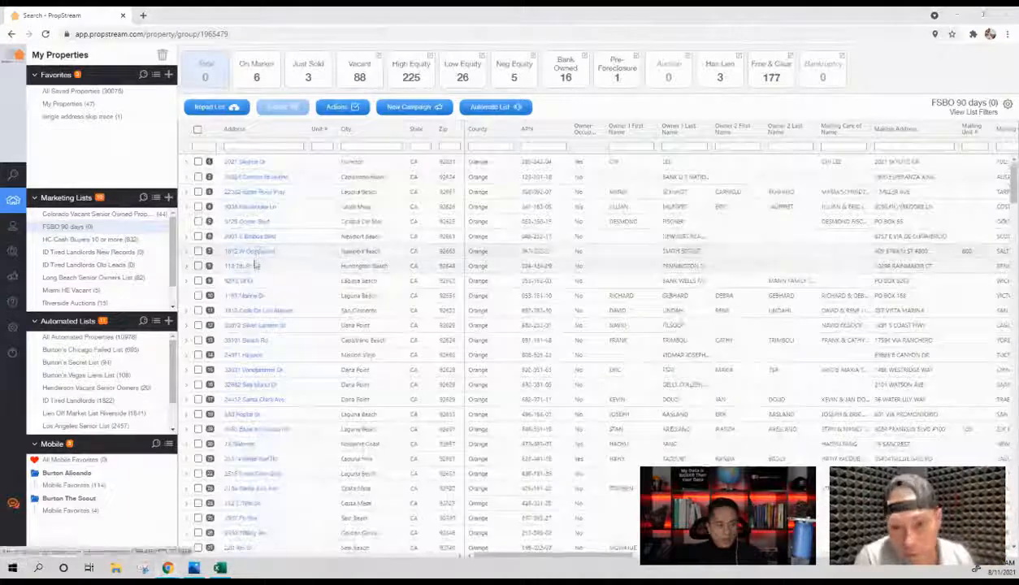
{"action": "key", "text": "alt+Tab"}
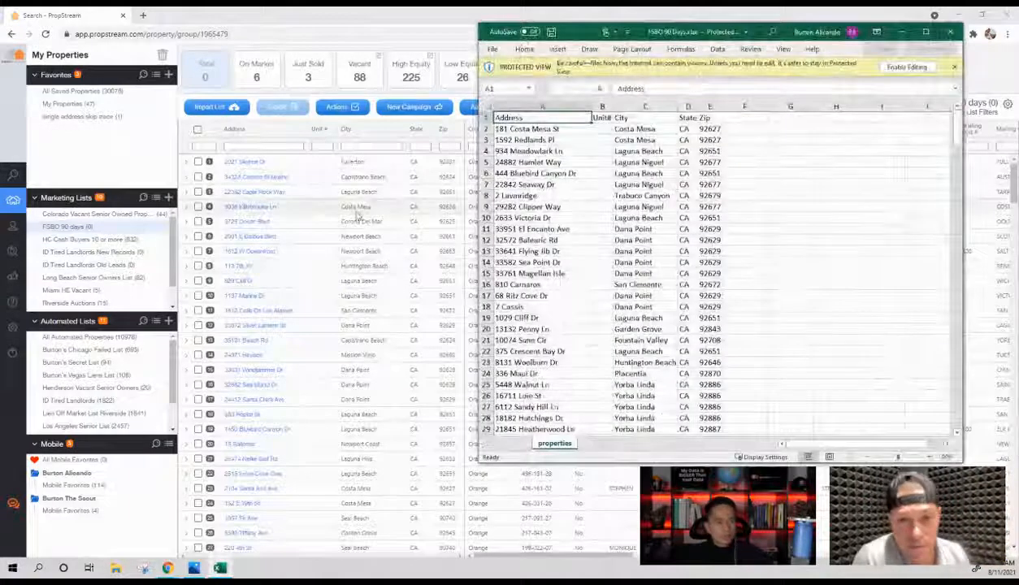
{"action": "left_click", "coordinate": [901, 31]}
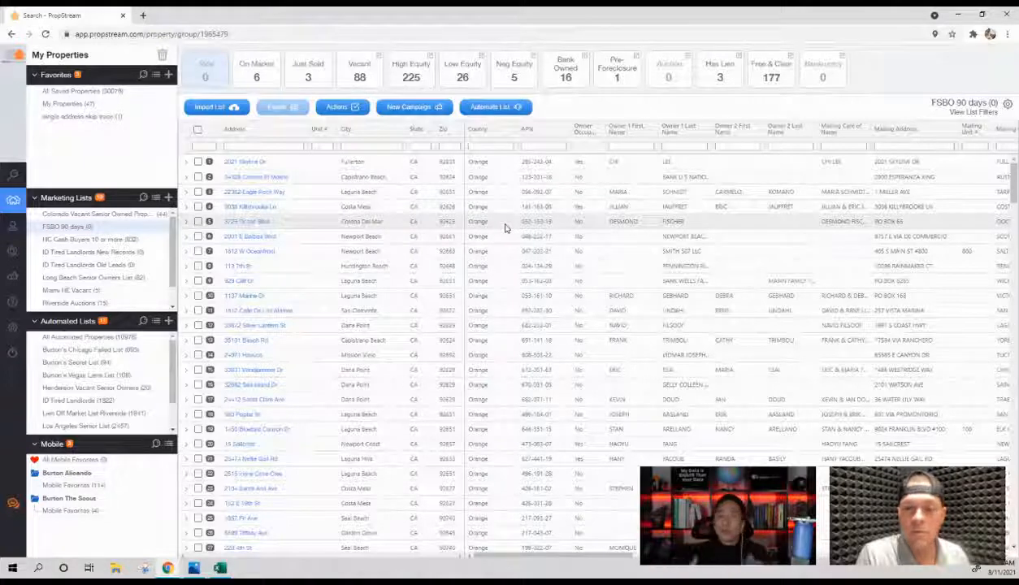
- Remove the Auctions criterion from the Auction summary filter and rename the summary "1 or 2 mortgag"
{"action": "left_click", "coordinate": [689, 57]}
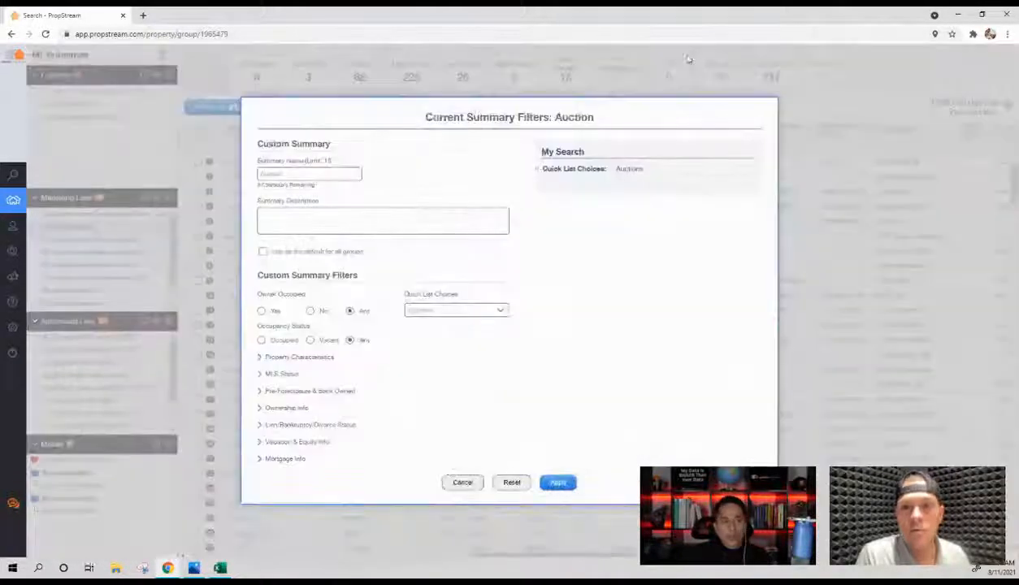
{"action": "left_click", "coordinate": [731, 169]}
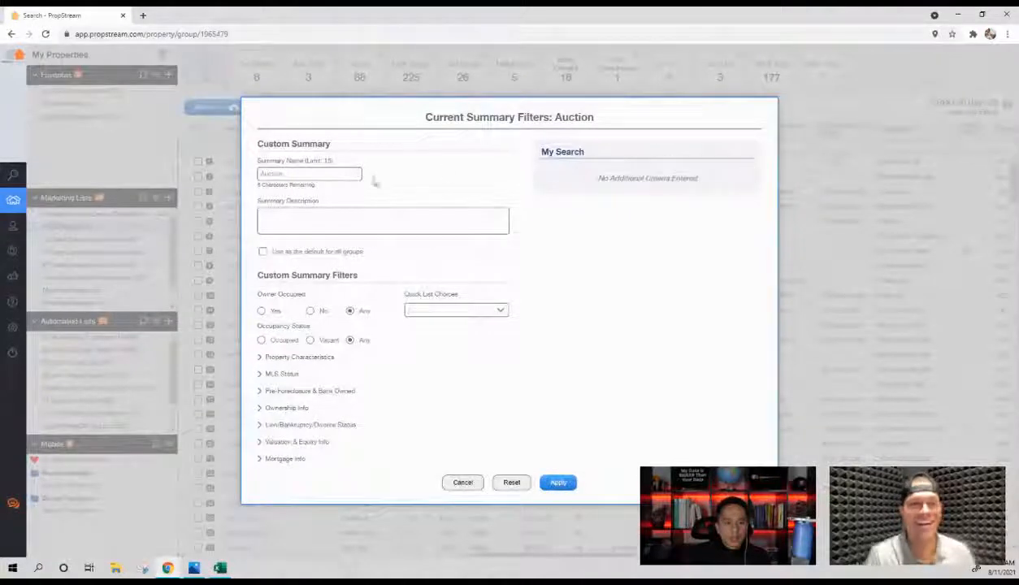
{"action": "double_click", "coordinate": [307, 175]}
{"action": "key", "text": "BackSpace"}
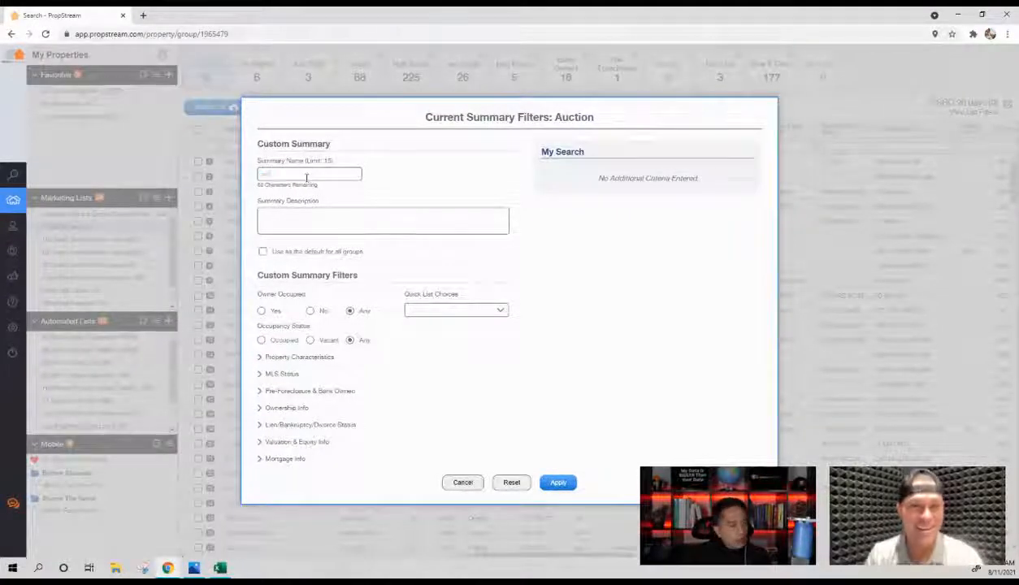
{"action": "type", "text": "1 or 2 mon"}
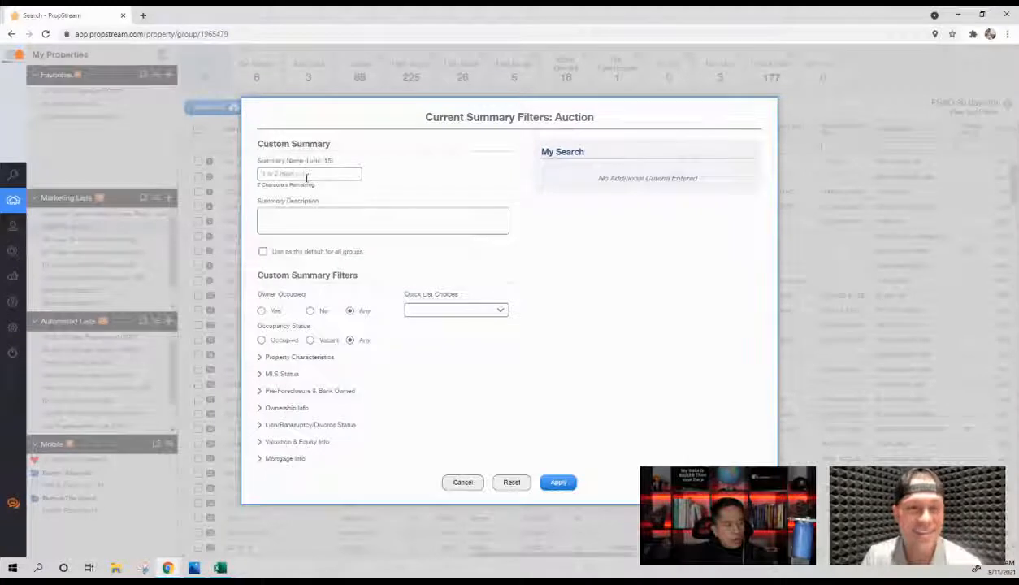
{"action": "type", "text": "ths"}
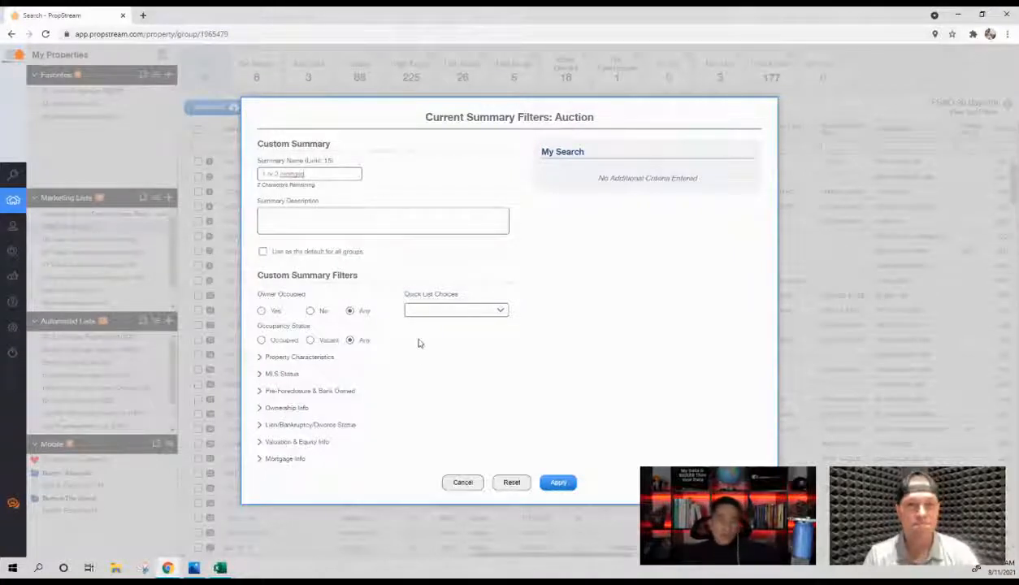
- Limit the custom summary to 1 or 2 open mortgages, apply it, and show the properties in that segment
{"action": "left_click", "coordinate": [307, 460]}
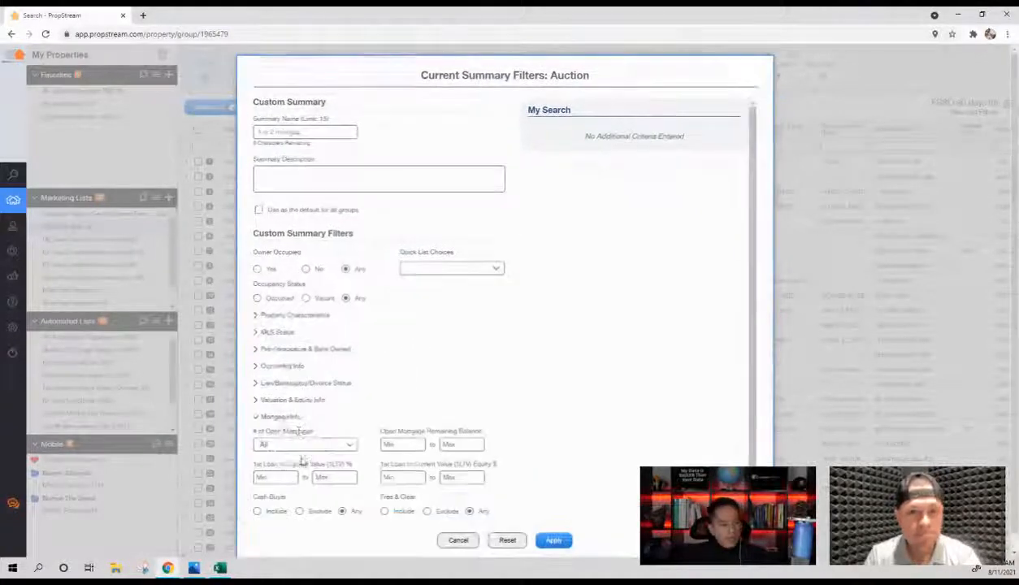
{"action": "left_click", "coordinate": [296, 446]}
{"action": "left_click", "coordinate": [338, 391]}
{"action": "left_click", "coordinate": [337, 402]}
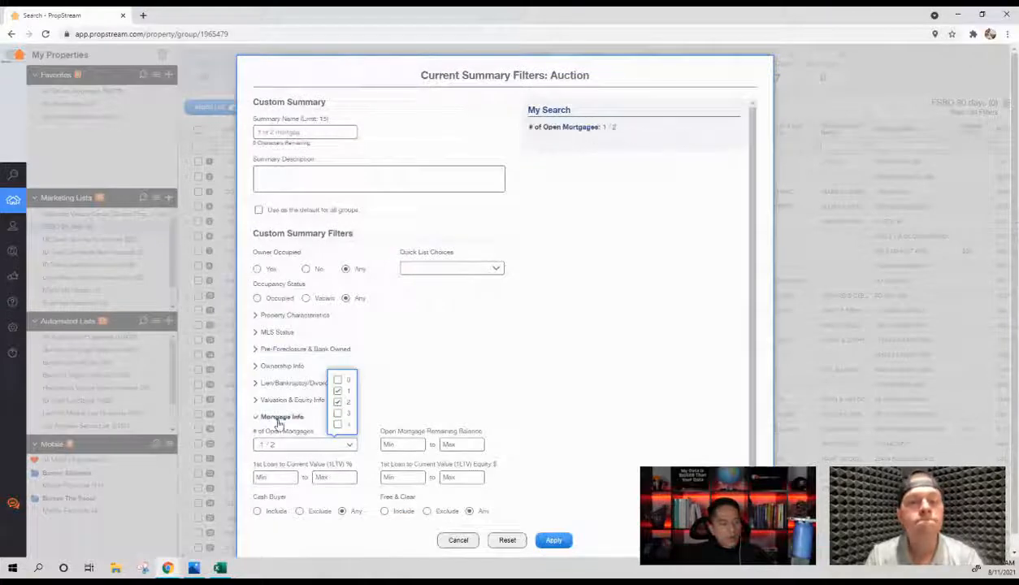
{"action": "left_click", "coordinate": [273, 416]}
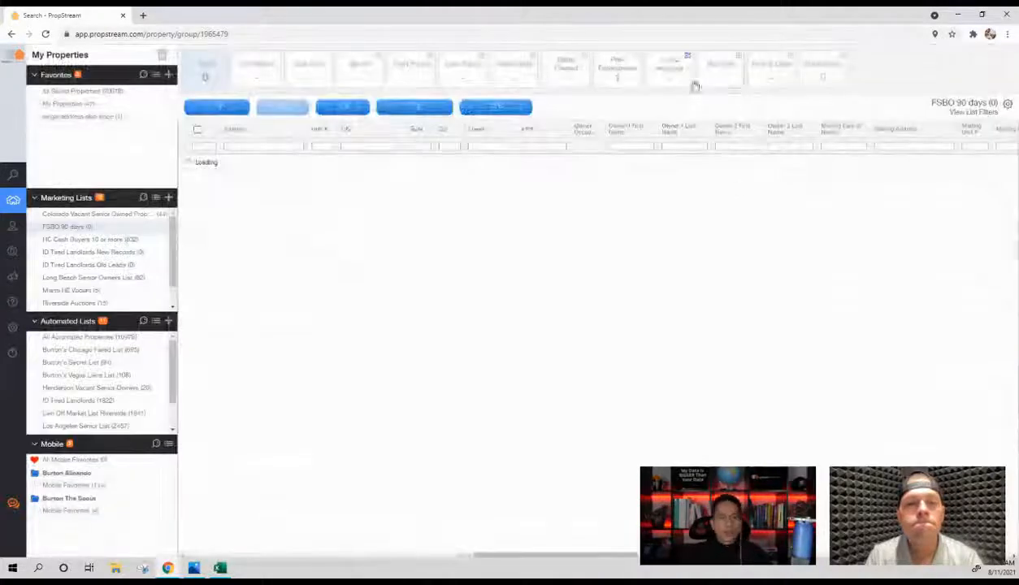
{"action": "left_click", "coordinate": [668, 73]}
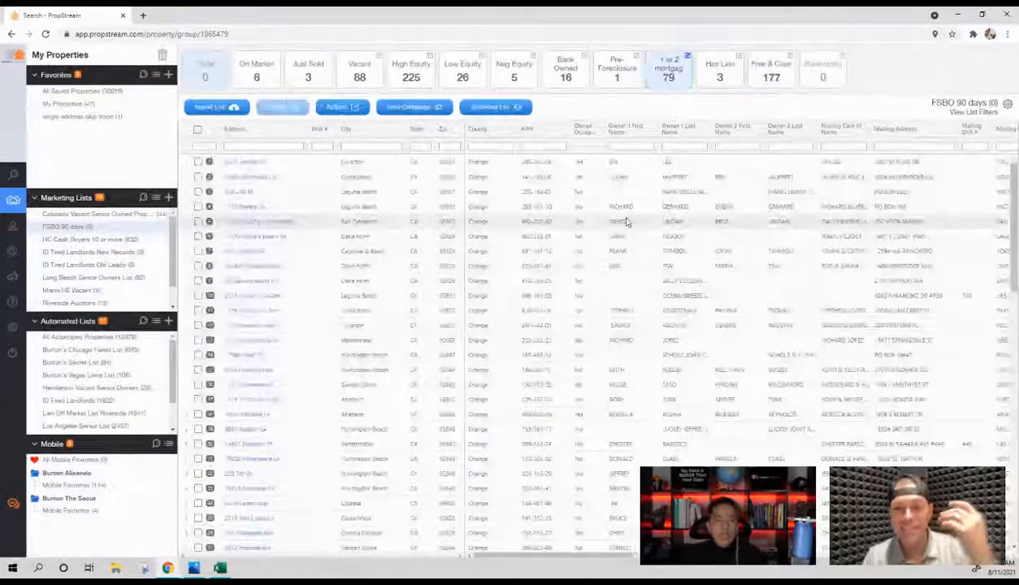
- Look through the address rows of the FSBO 90 Days spreadsheet in Excel and minimize it
{"action": "key", "text": "alt+Tab"}
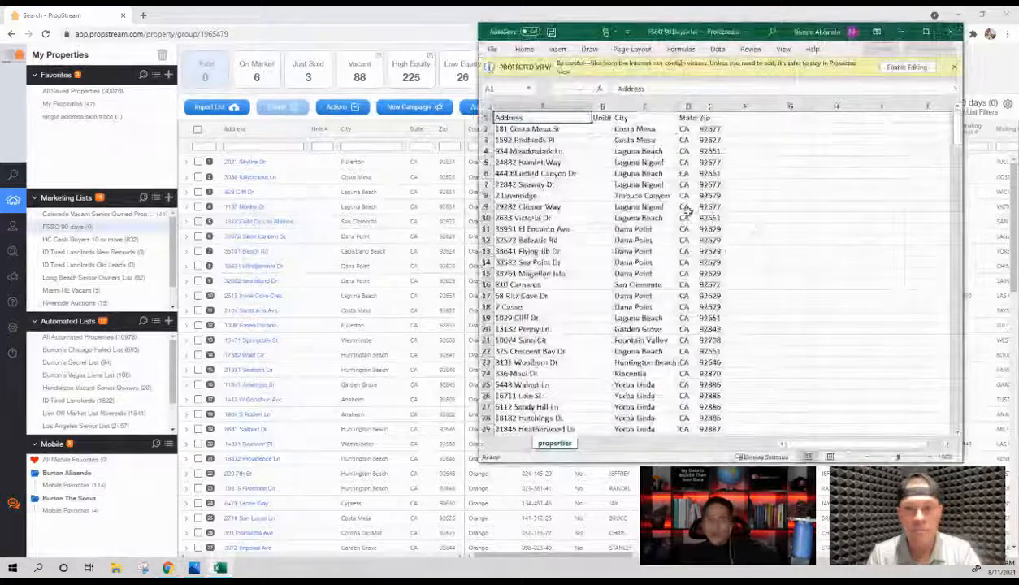
{"action": "scroll", "coordinate": [677, 209], "scroll_direction": "down", "scroll_amount": 17}
{"action": "scroll", "coordinate": [673, 209], "scroll_direction": "down", "scroll_amount": 16}
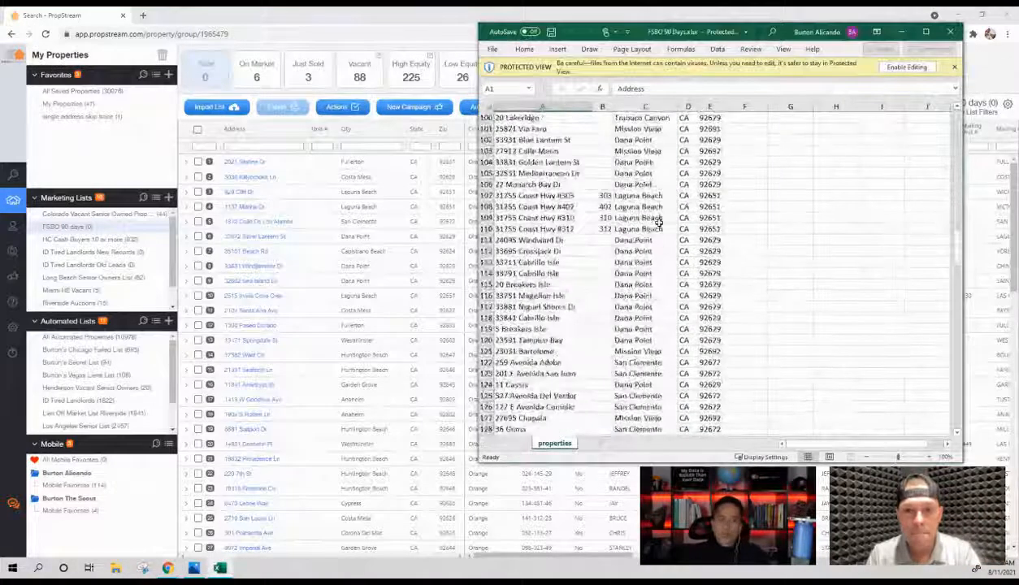
{"action": "left_click", "coordinate": [903, 32]}
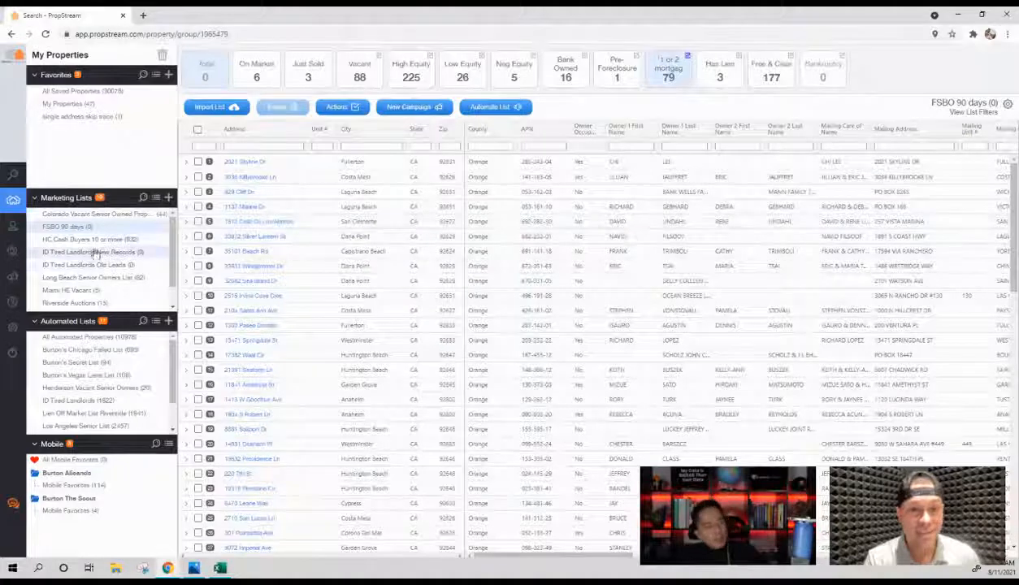
- Open Skip Tracing to review the service description and its stages, and return to the FSBO 90 days list
{"action": "left_click", "coordinate": [33, 255]}
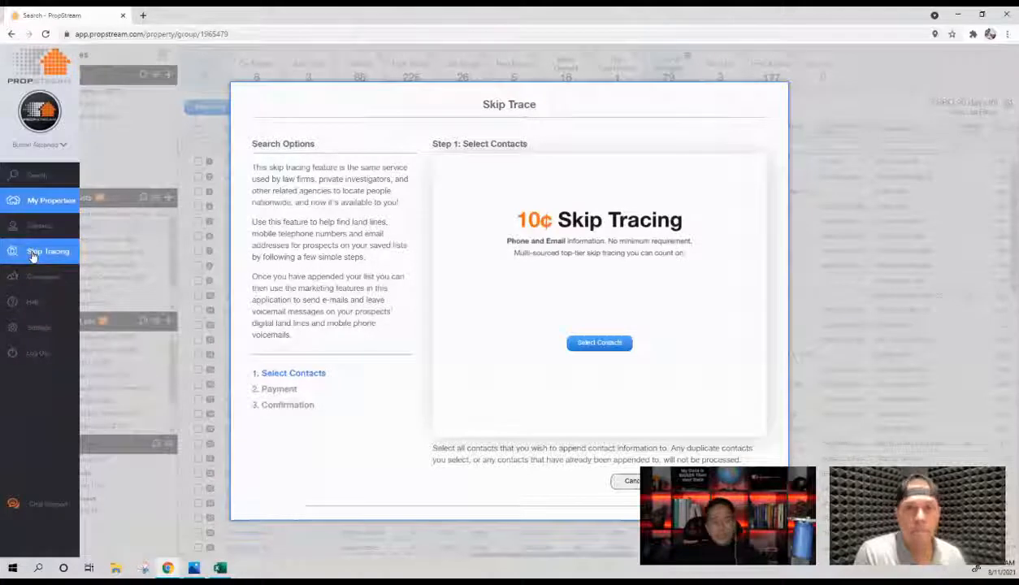
{"action": "left_click", "coordinate": [31, 197]}
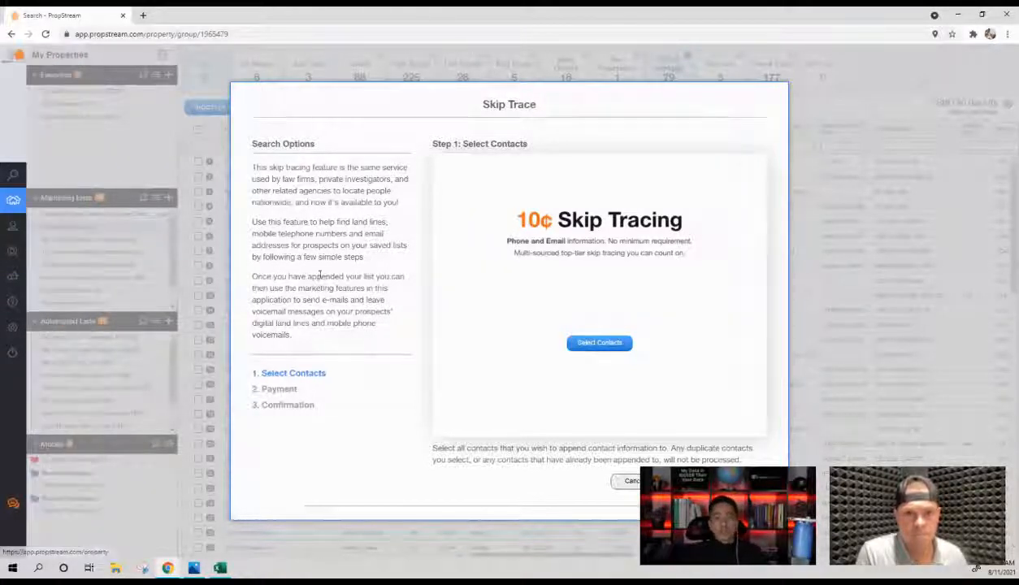
{"action": "left_click", "coordinate": [208, 177]}
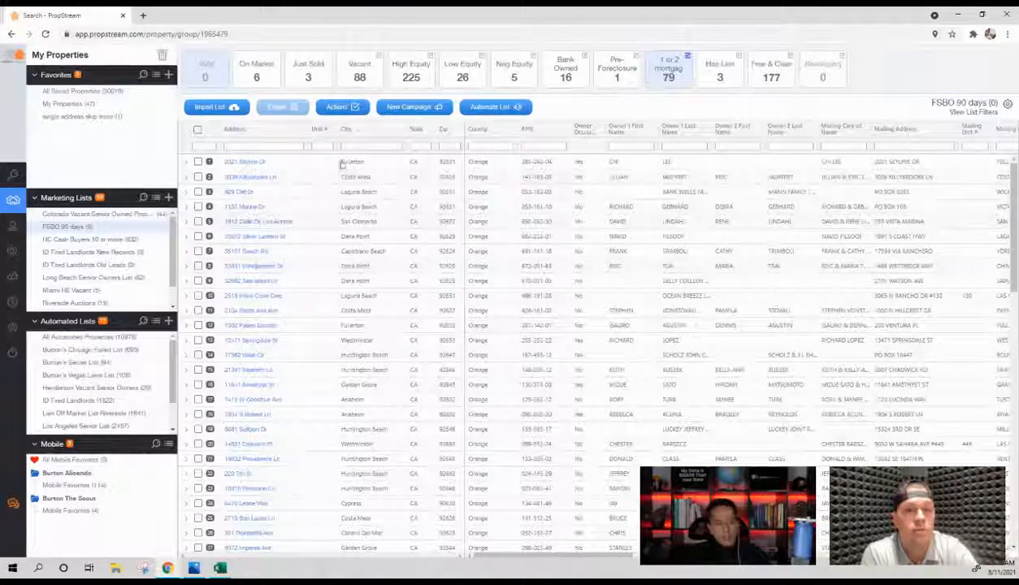
- Review the marketing columns of the FSBO 90 days properties and sort them by number of marketing lists, highest first
{"action": "scroll", "coordinate": [740, 270], "scroll_direction": "right", "scroll_amount": 10}
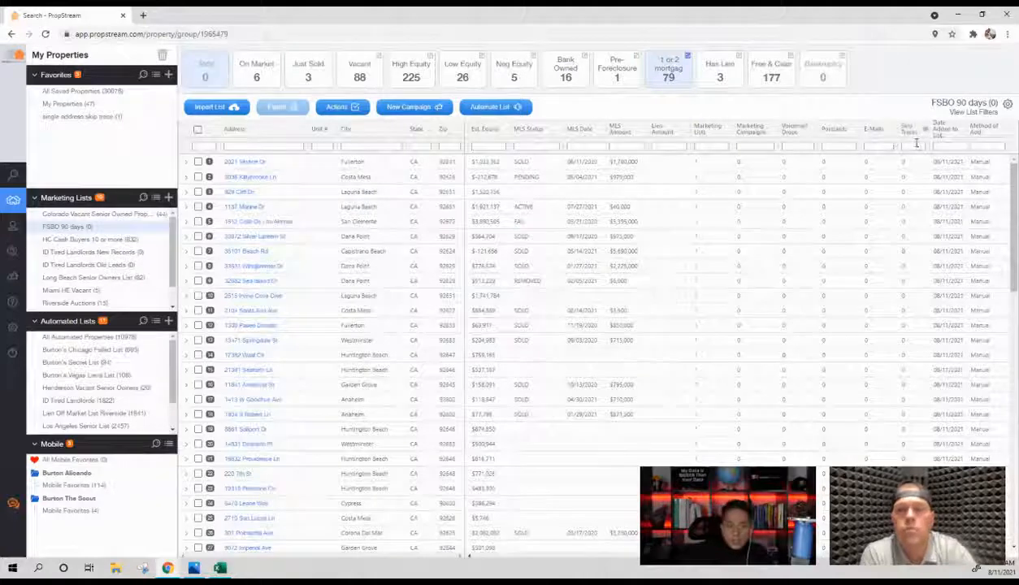
{"action": "scroll", "coordinate": [912, 188], "scroll_direction": "down", "scroll_amount": 5}
{"action": "scroll", "coordinate": [912, 200], "scroll_direction": "down", "scroll_amount": 9}
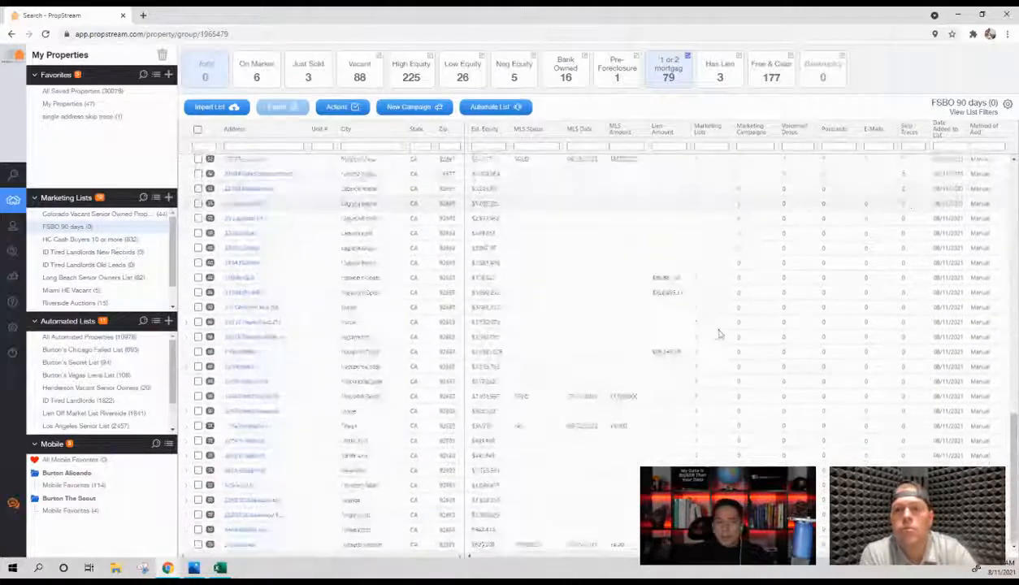
{"action": "left_click", "coordinate": [89, 228]}
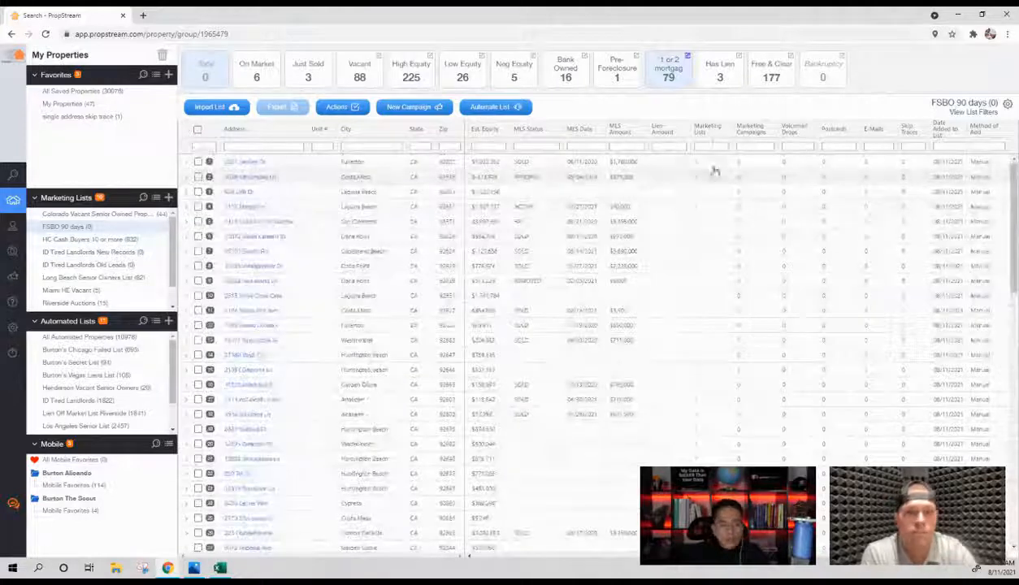
{"action": "left_click", "coordinate": [712, 134]}
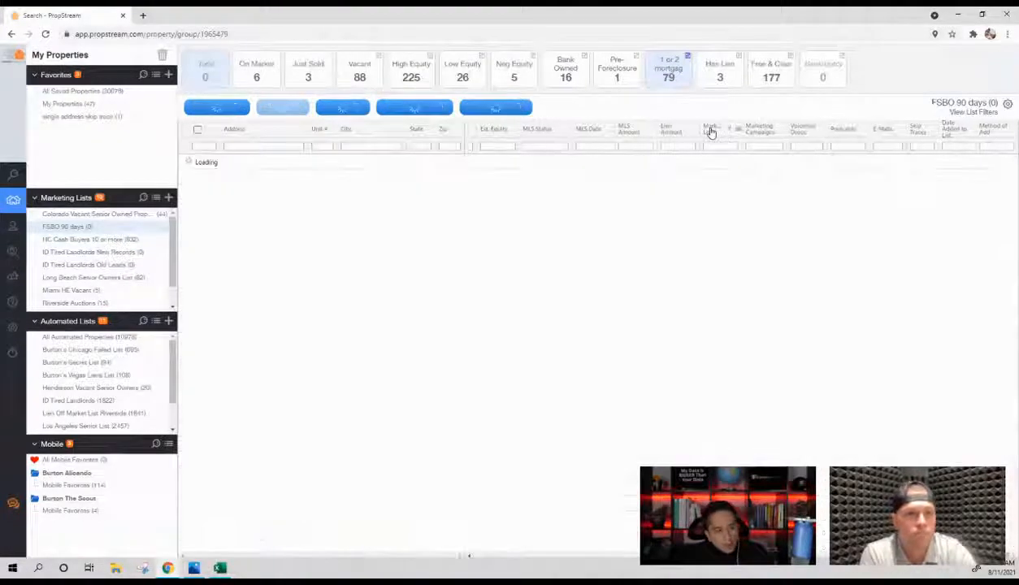
{"action": "left_click", "coordinate": [713, 132]}
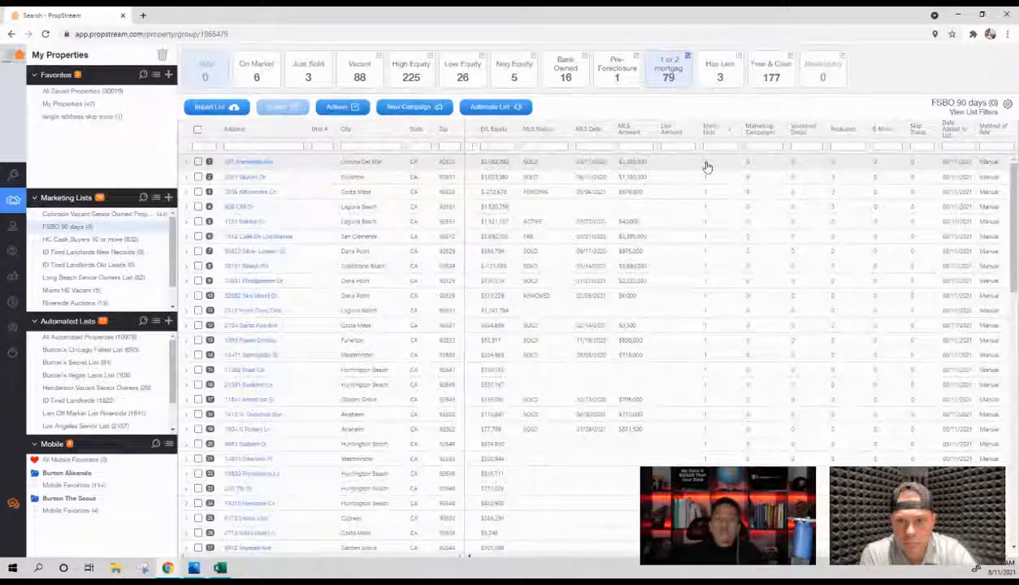
- Open the first property's marketing list details and compare the dates it was added to FSBO 90 days and The List!
{"action": "left_click", "coordinate": [707, 167]}
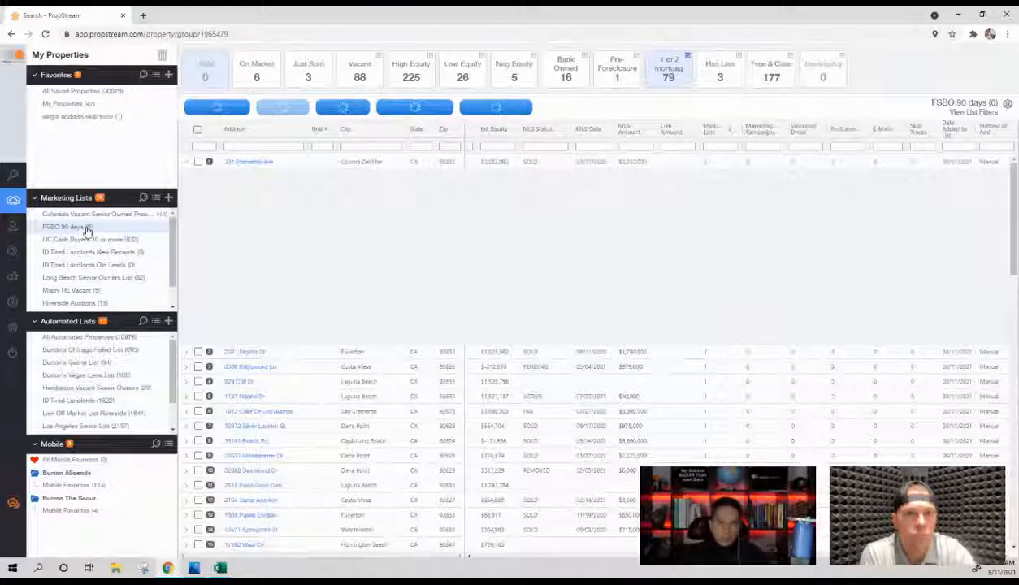
{"action": "scroll", "coordinate": [87, 230], "scroll_direction": "down", "scroll_amount": 2}
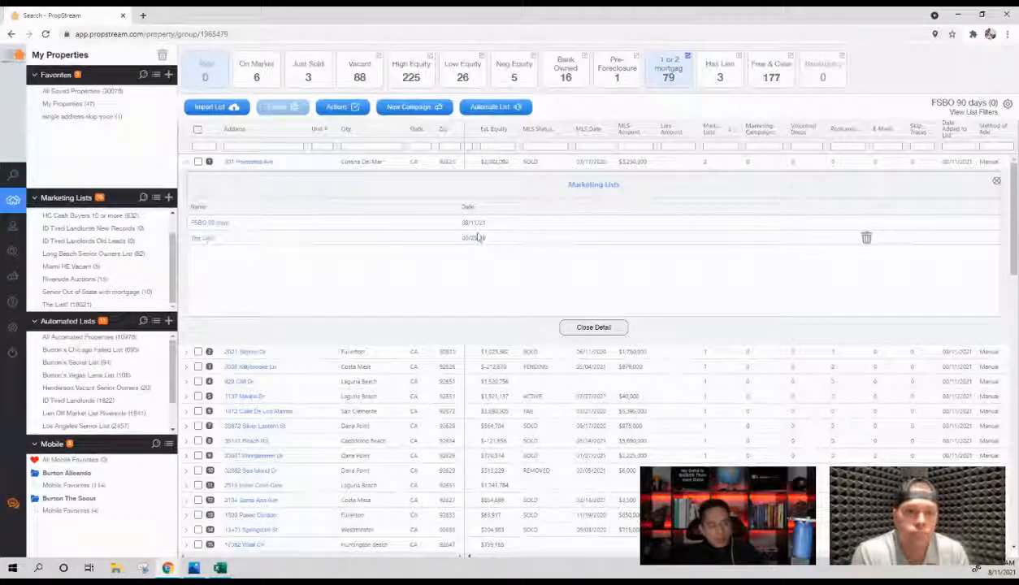
{"action": "left_click_drag", "start_coordinate": [480, 237], "coordinate": [461, 259]}
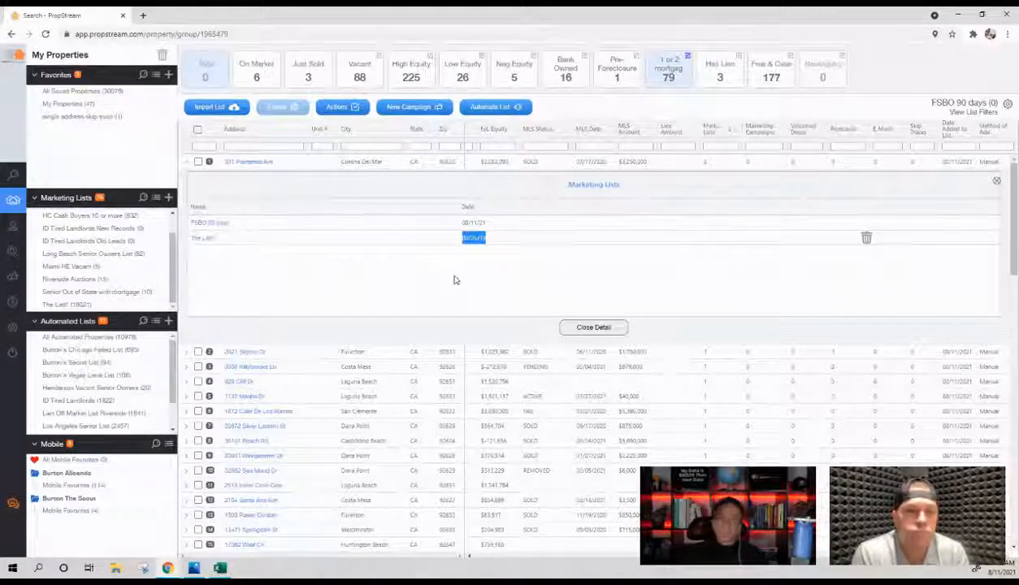
{"action": "left_click", "coordinate": [482, 239]}
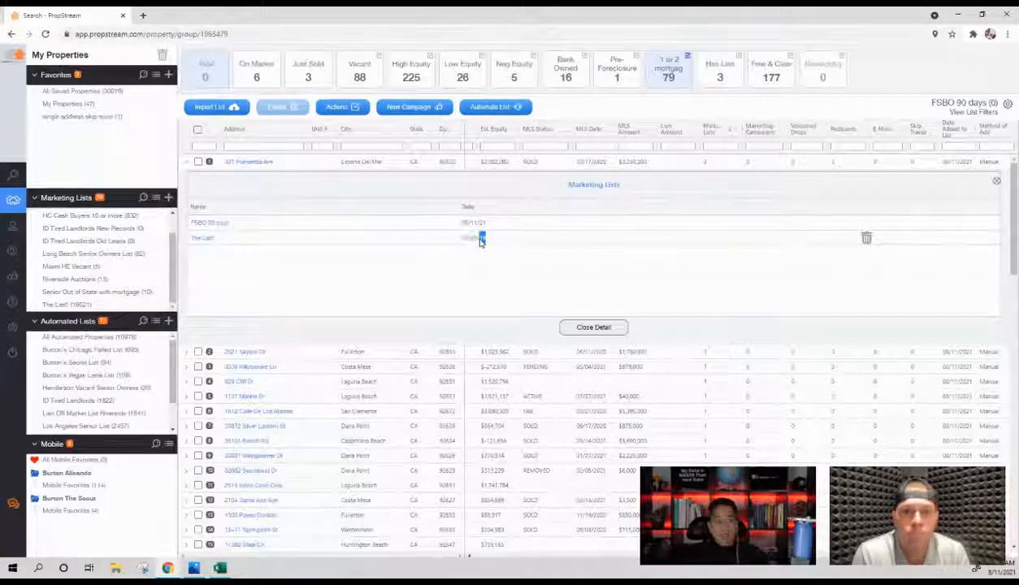
{"action": "left_click_drag", "start_coordinate": [481, 239], "coordinate": [460, 239]}
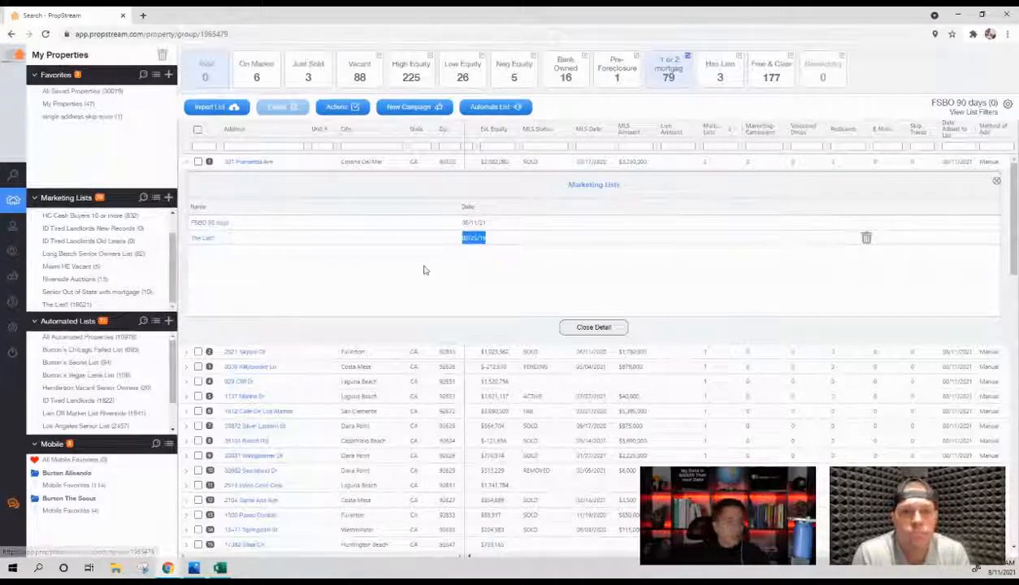
{"action": "double_click", "coordinate": [494, 230]}
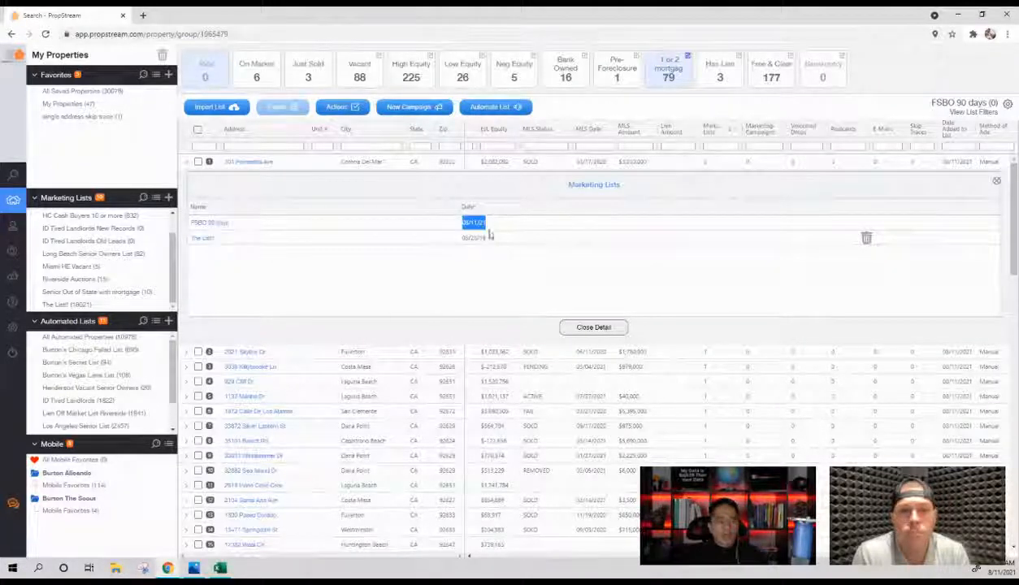
{"action": "double_click", "coordinate": [496, 237]}
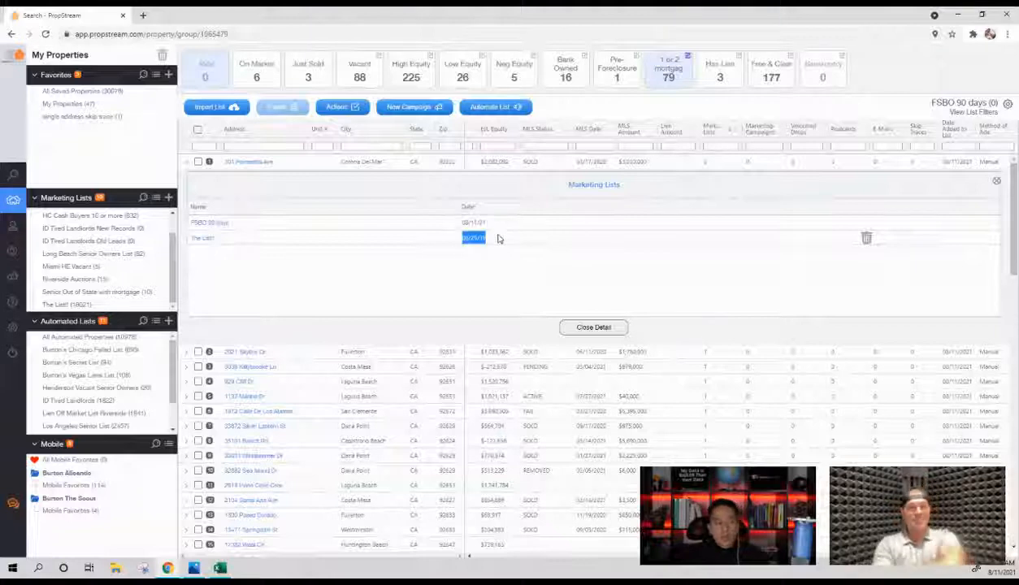